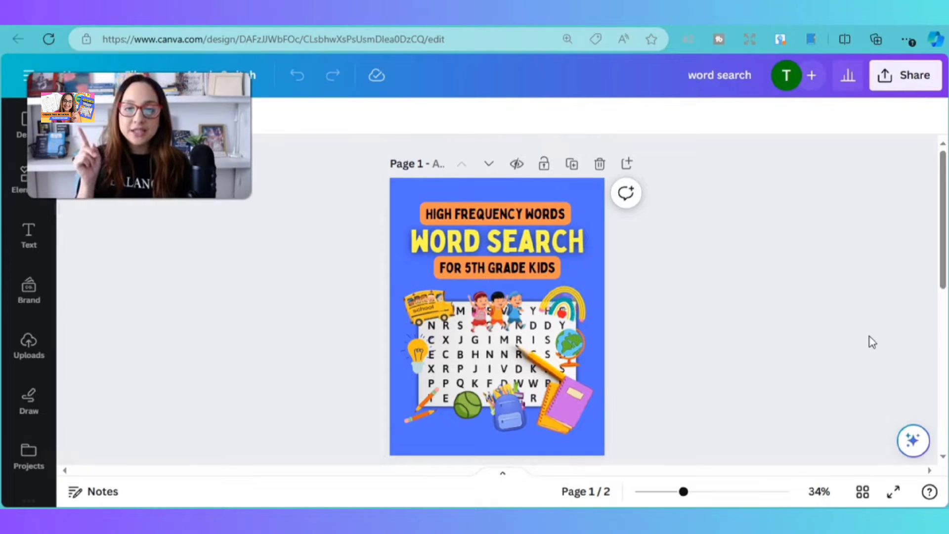
- Review the front cover on page 1 and the back cover on page 2 of the word search design
scroll(776, 334, down, 5)
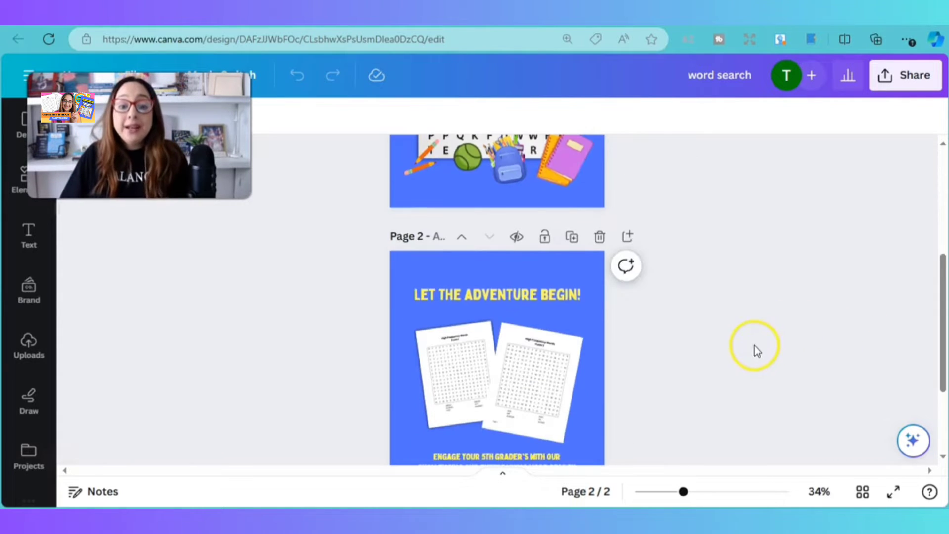
scroll(737, 351, up, 5)
scroll(692, 322, down, 5)
scroll(569, 326, down, 1)
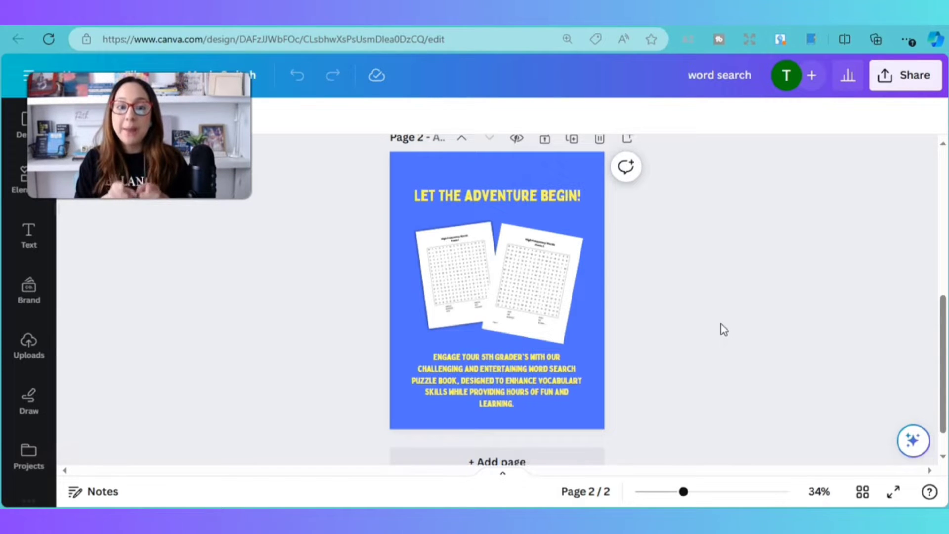
click(722, 347)
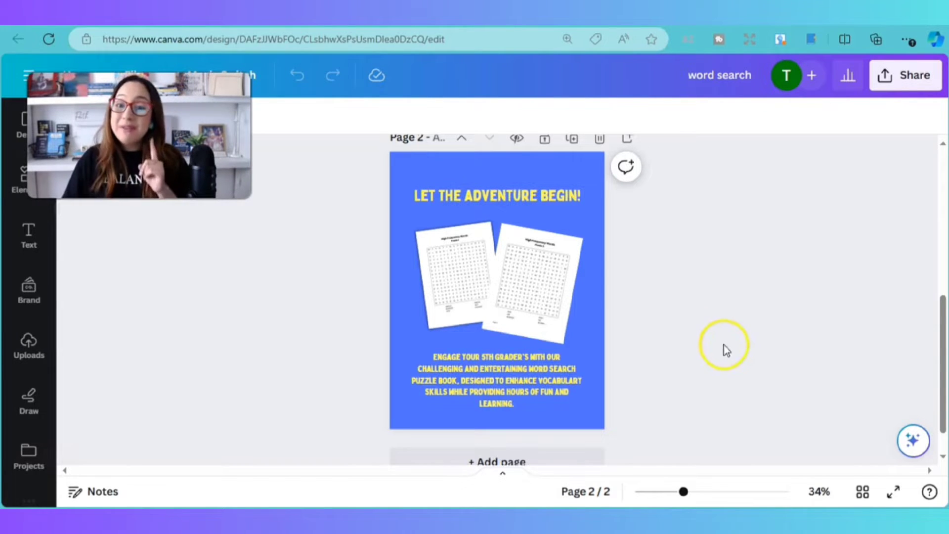
click(756, 344)
scroll(757, 346, down, 1)
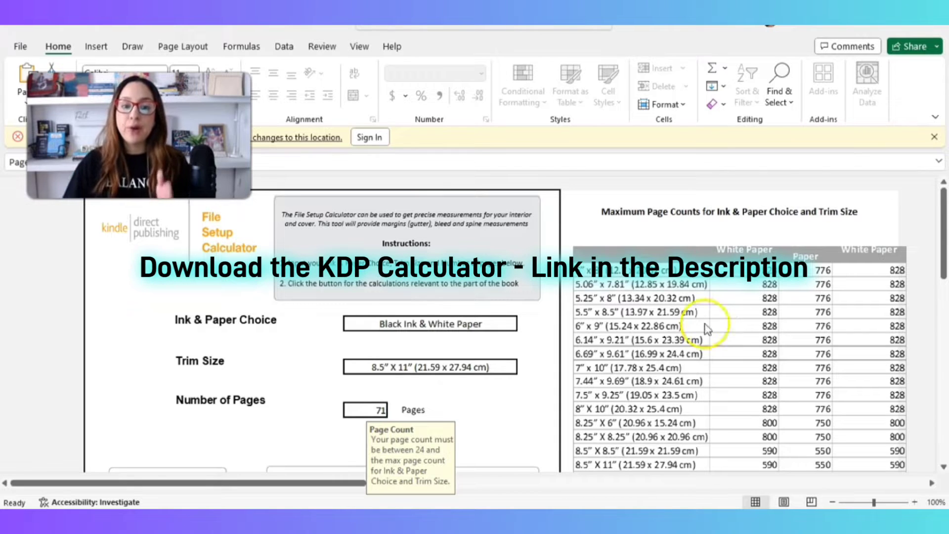
- Switch to the KDP File Setup Calculator in Excel and review its ink and paper, trim size and page count entries
scroll(477, 300, down, 1)
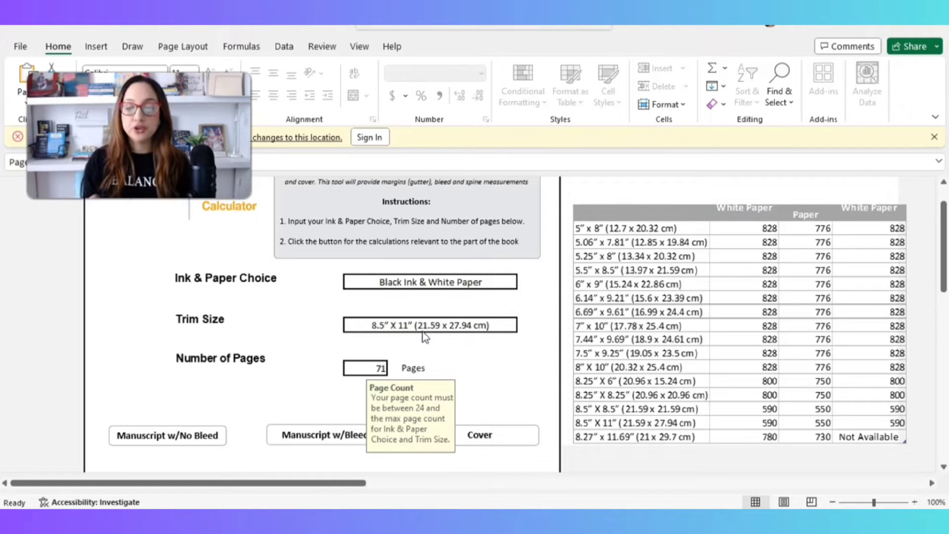
scroll(424, 337, down, 1)
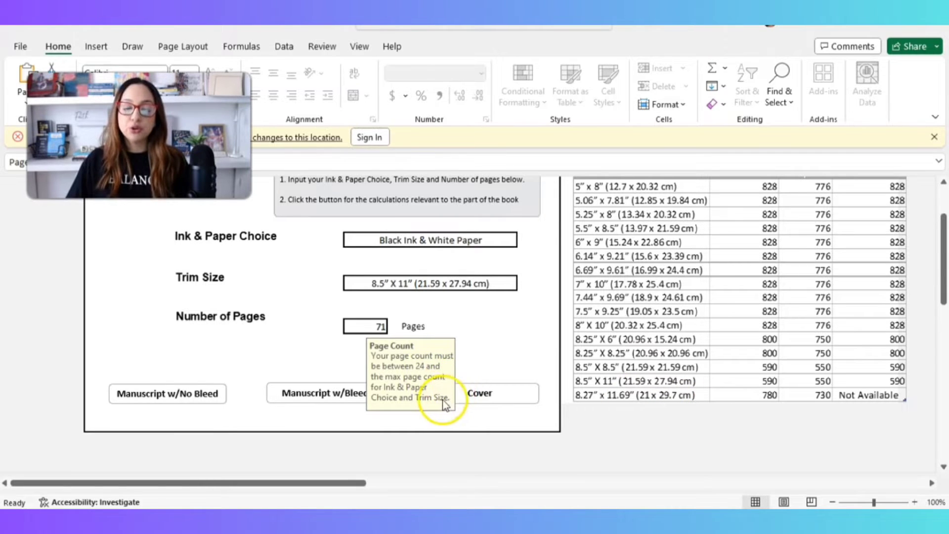
scroll(475, 343, up, 1)
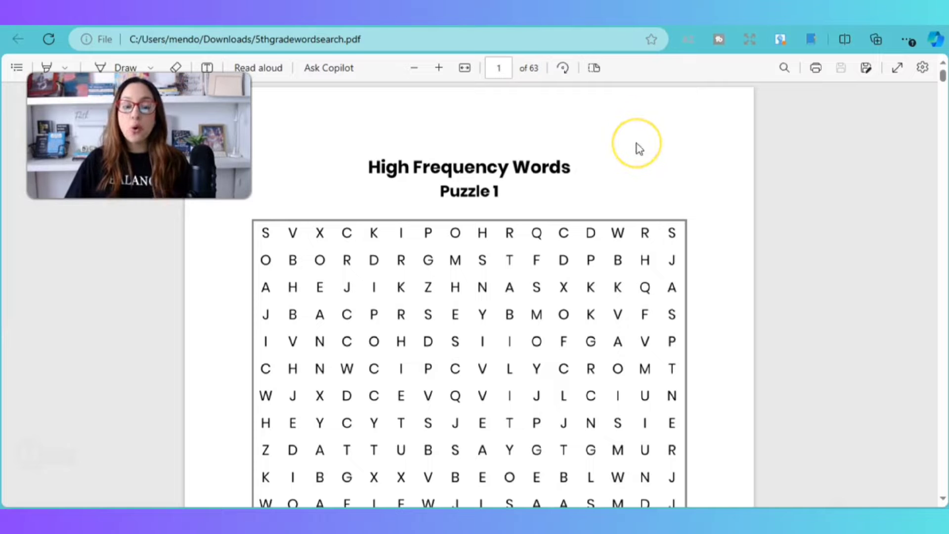
- Look through 5thgradewordsearch.pdf from the first puzzle to the last solution page to check its page count, and return to the start
scroll(684, 217, down, 20)
scroll(678, 237, down, 20)
scroll(676, 238, down, 15)
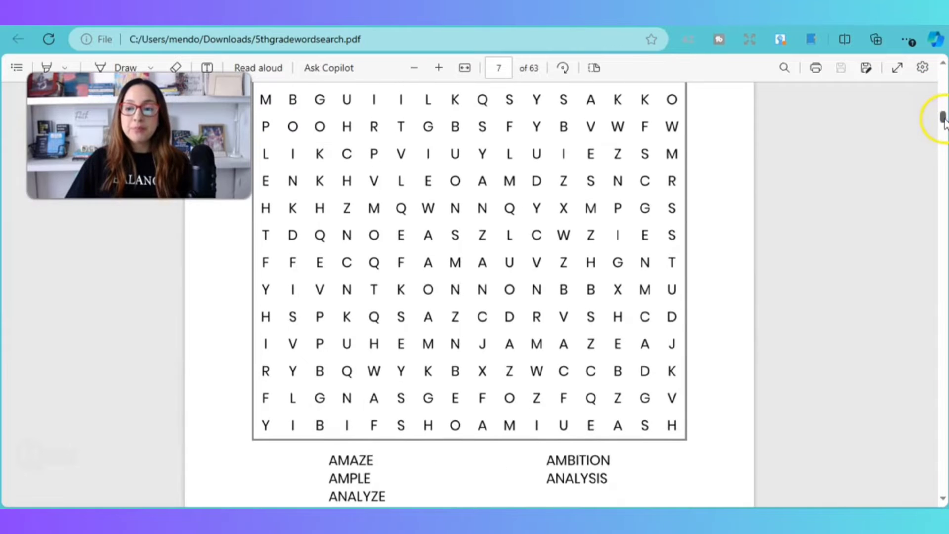
drag(942, 118, 939, 284)
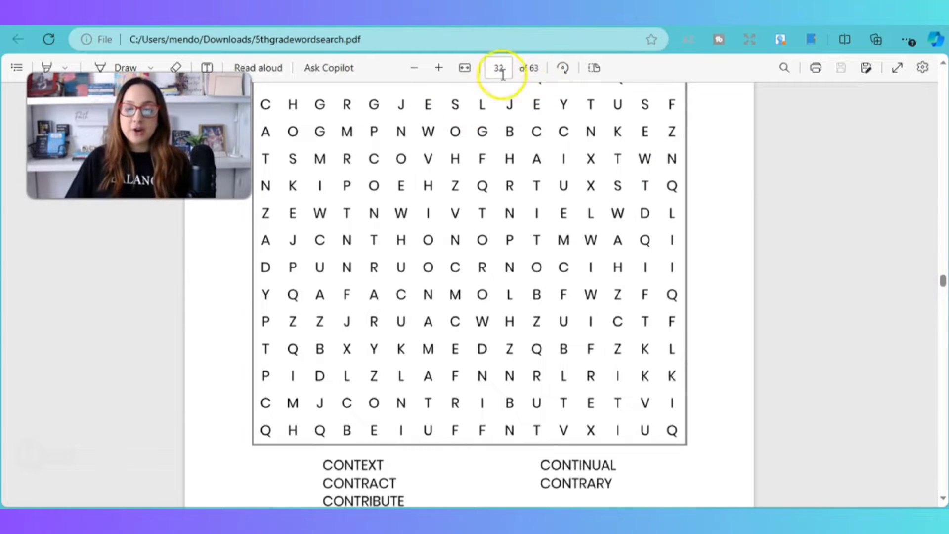
drag(938, 276, 943, 486)
scroll(648, 390, up, 1)
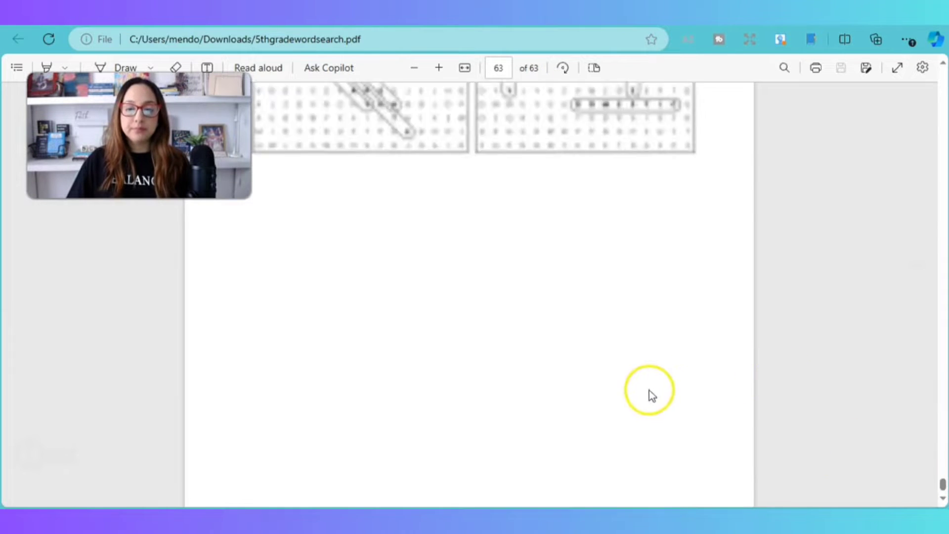
scroll(649, 395, up, 5)
scroll(645, 393, down, 3)
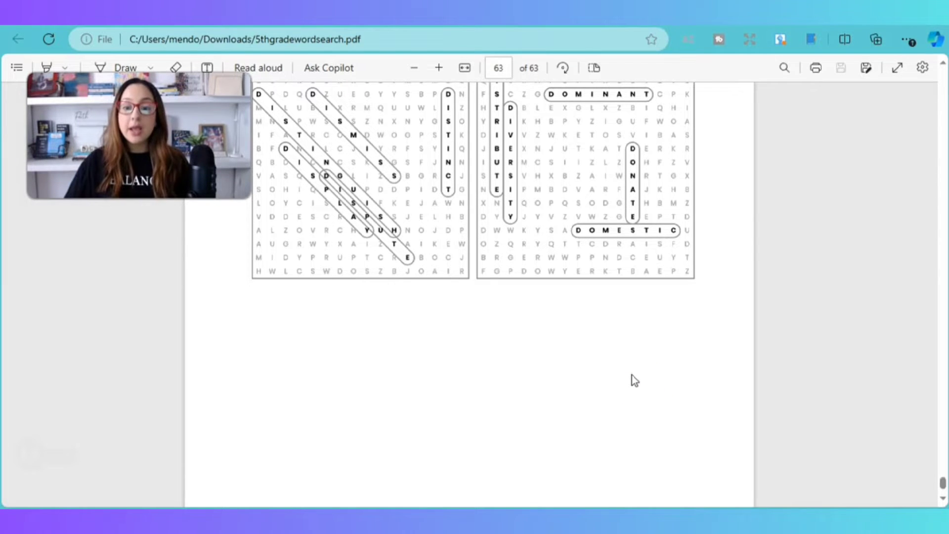
scroll(631, 375, up, 10)
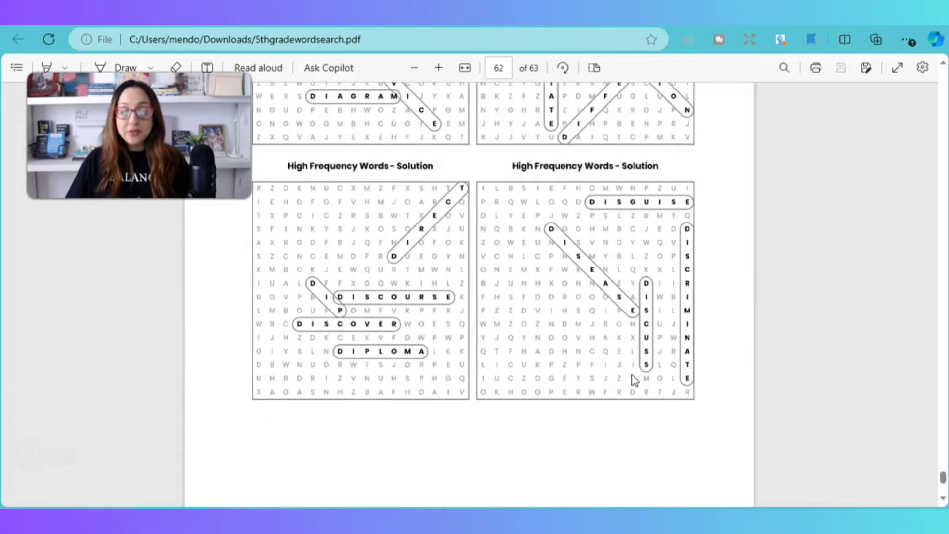
scroll(632, 375, up, 12)
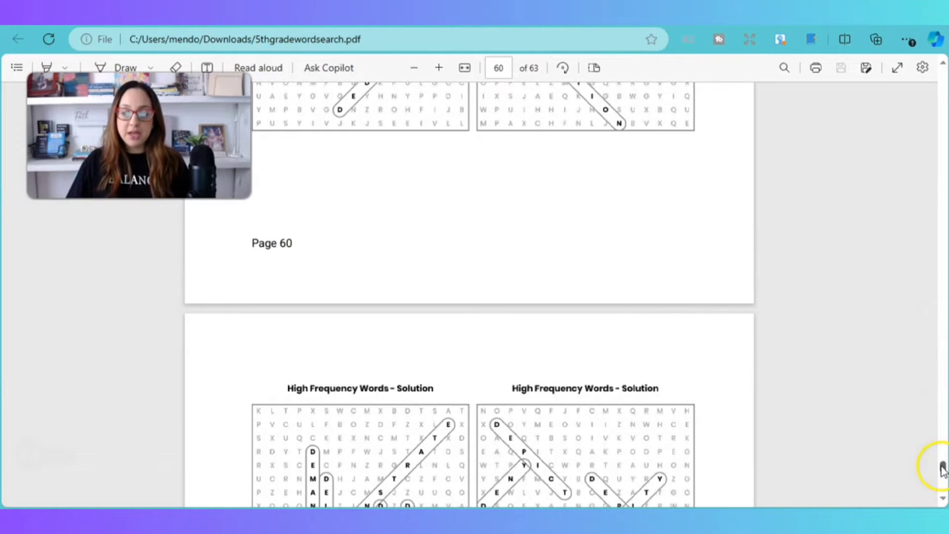
scroll(648, 306, up, 4)
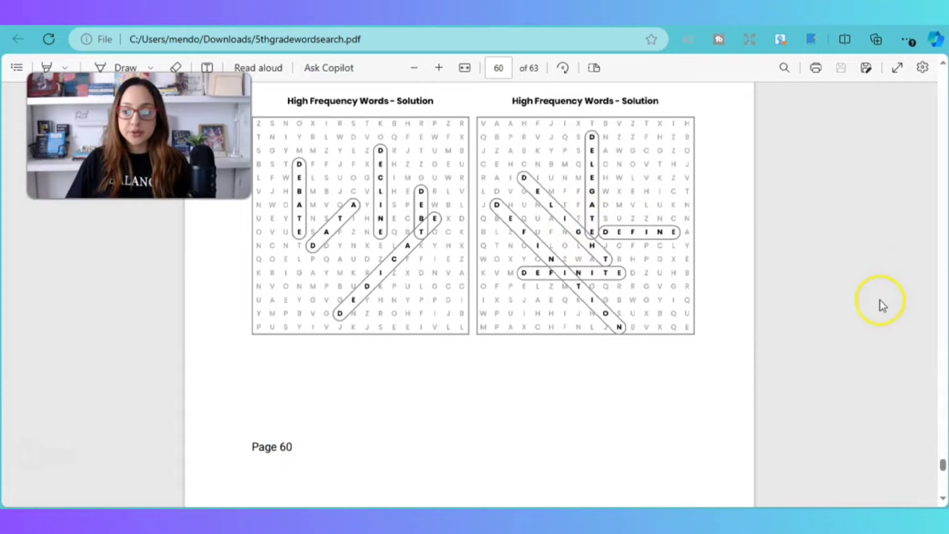
drag(940, 467, 942, 74)
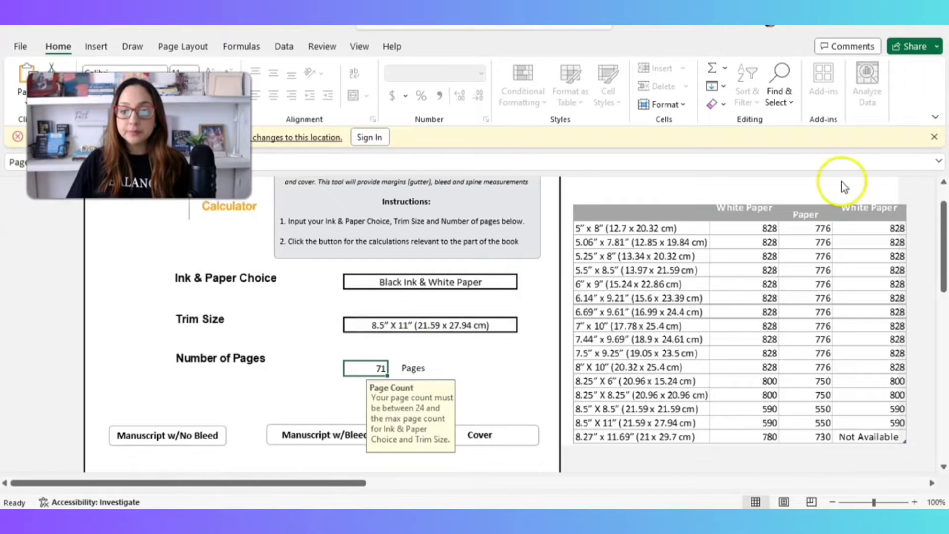
- Set the number of pages to 63 in the Excel KDP calculator and open the cover calculations
click(376, 367)
double_click(376, 367)
key(BackSpace)
key(BackSpace)
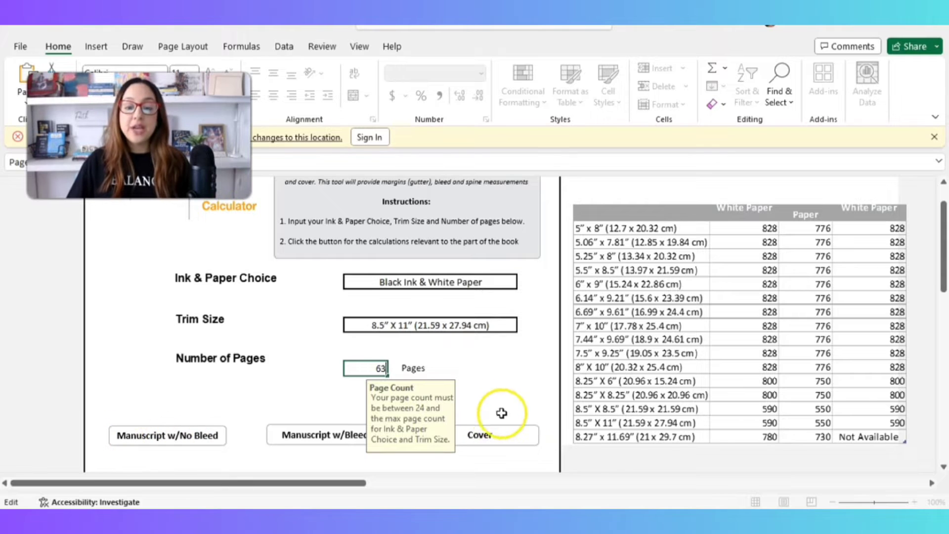
click(516, 435)
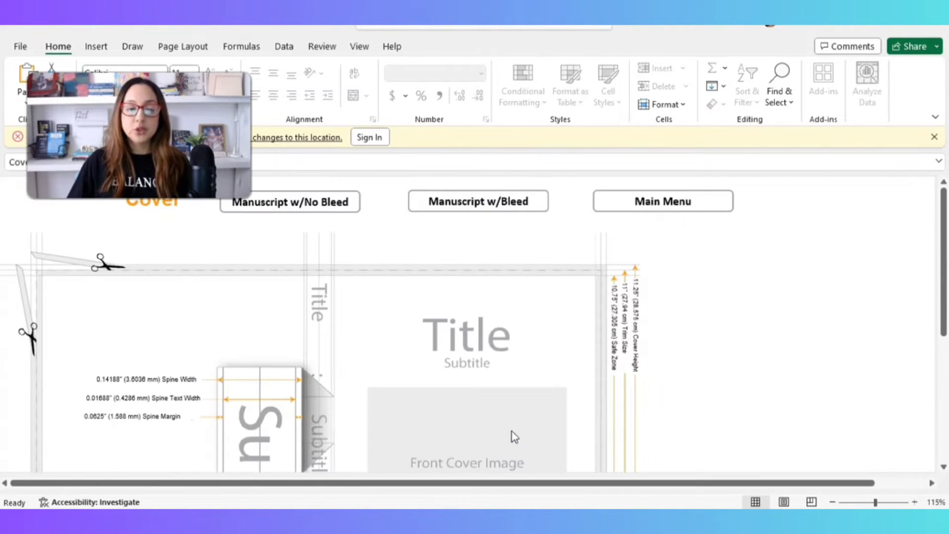
- Examine the cover diagram's spine width, bleed, margins, barcode placement, cover height and full cover width
scroll(752, 324, down, 2)
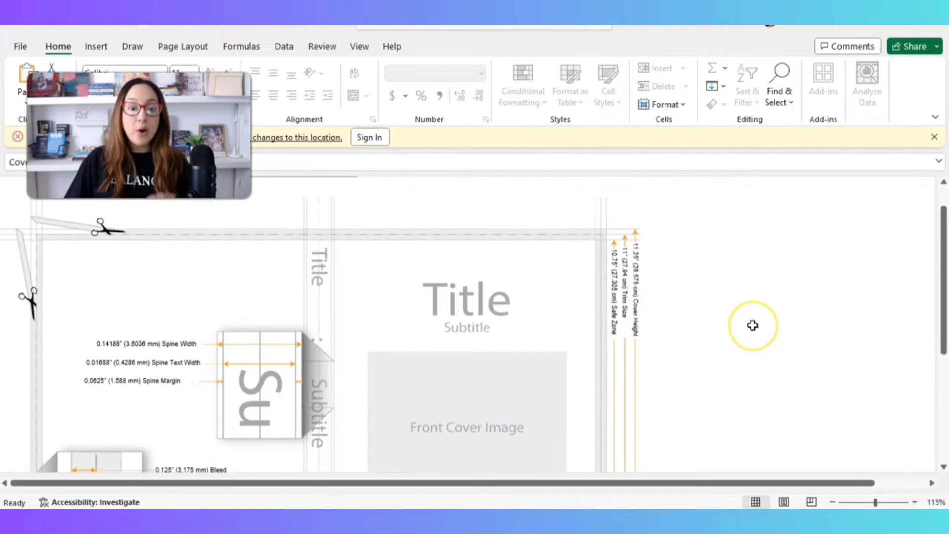
scroll(753, 324, down, 1)
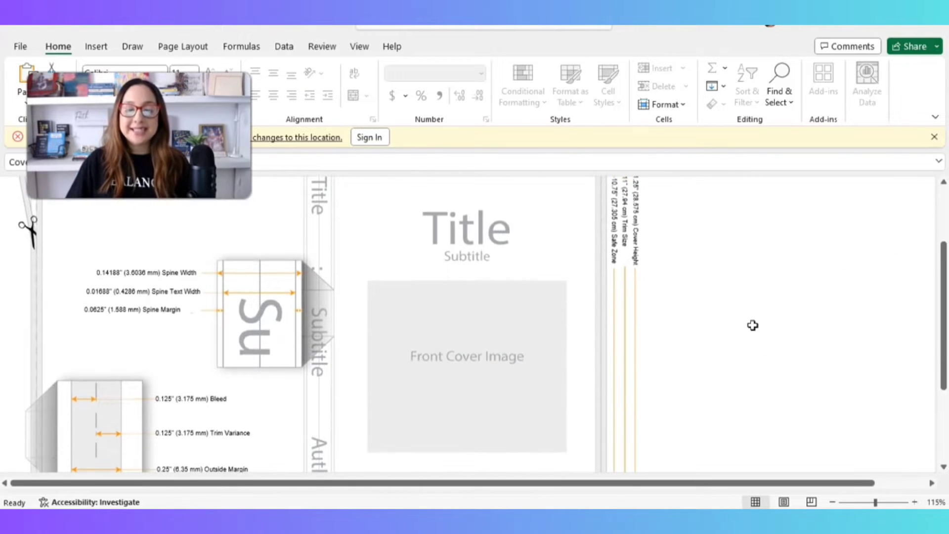
scroll(752, 325, down, 5)
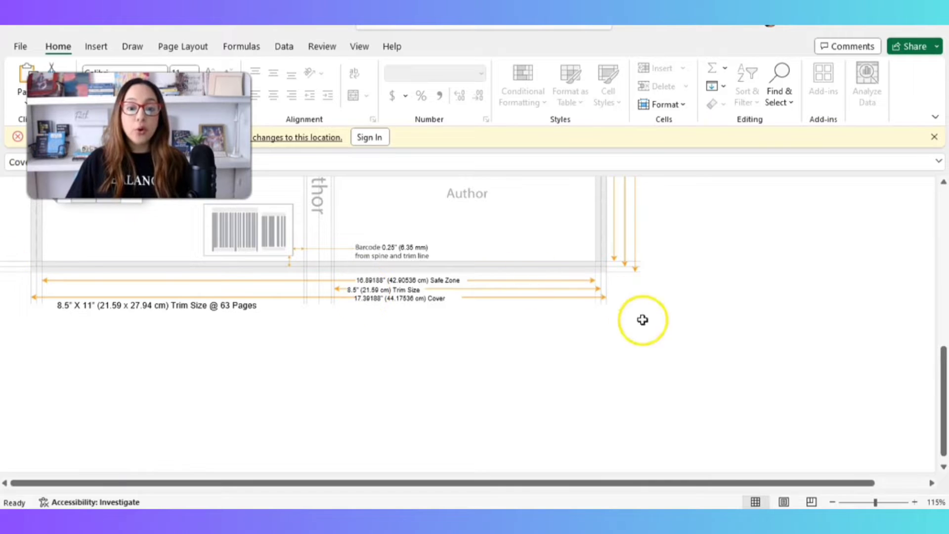
scroll(697, 333, up, 1)
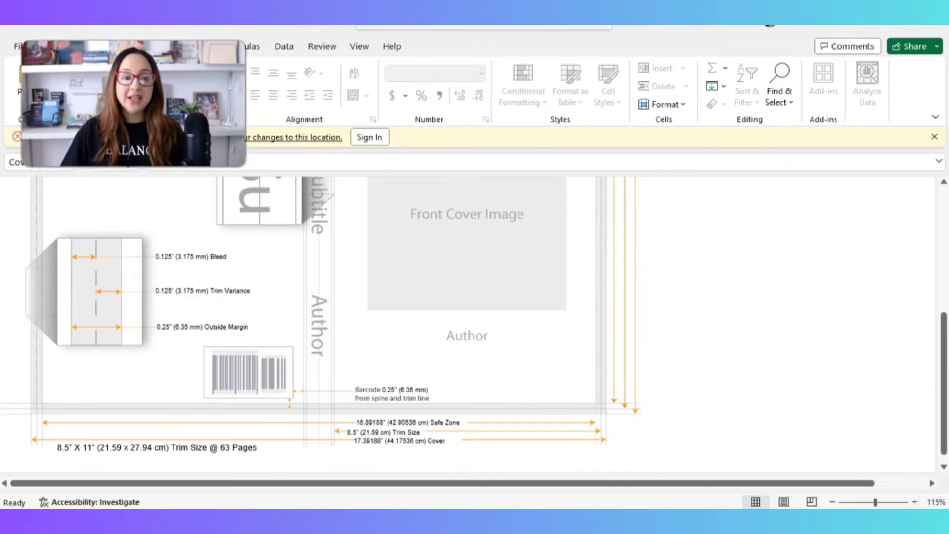
scroll(426, 264, down, 3)
scroll(677, 361, up, 6)
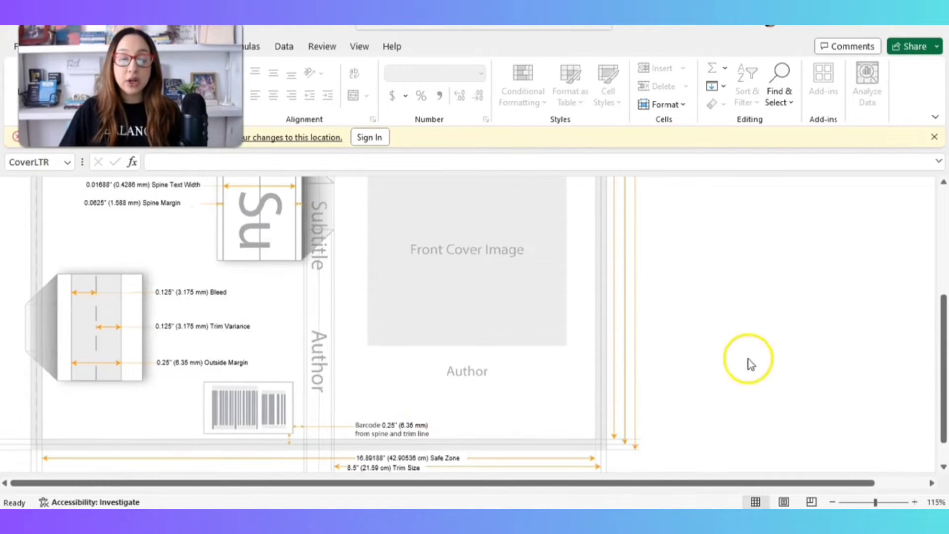
scroll(829, 378, down, 1)
scroll(670, 335, up, 2)
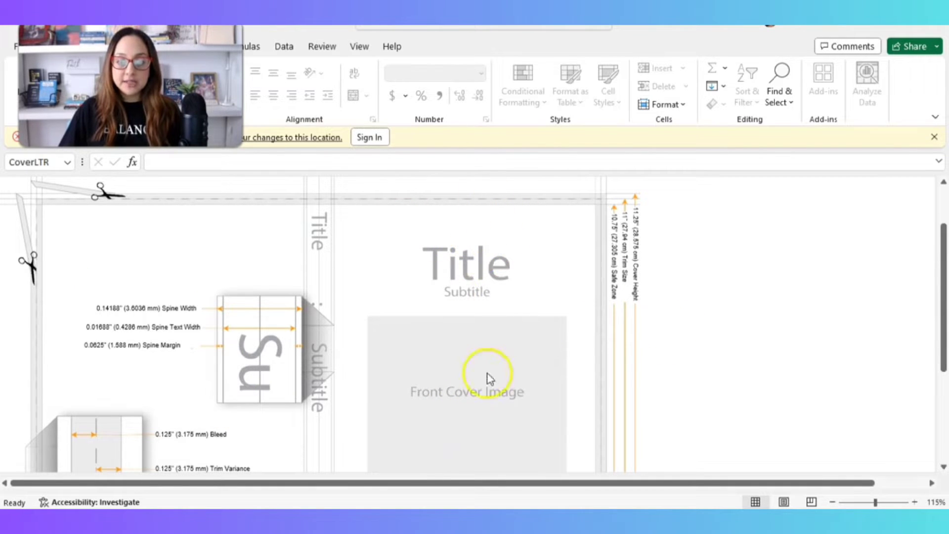
scroll(487, 242, down, 1)
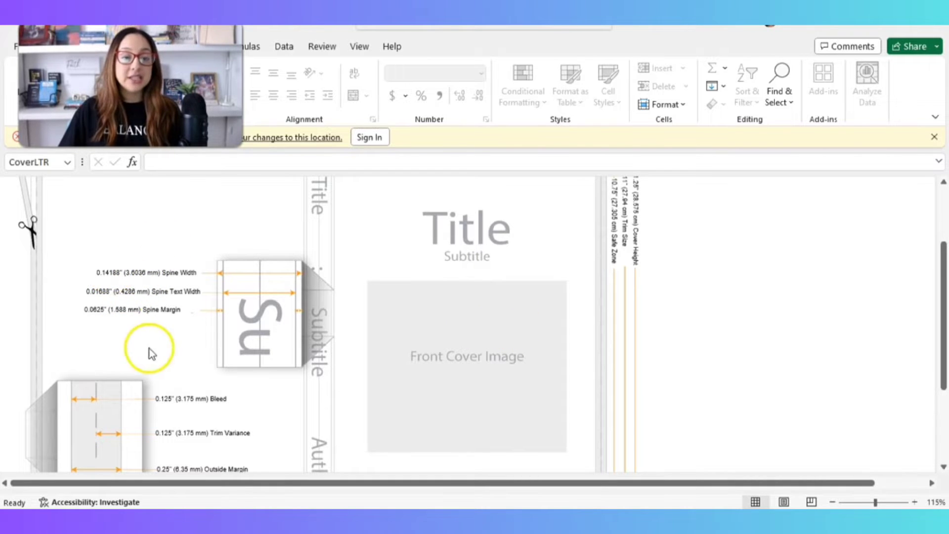
scroll(136, 303, down, 1)
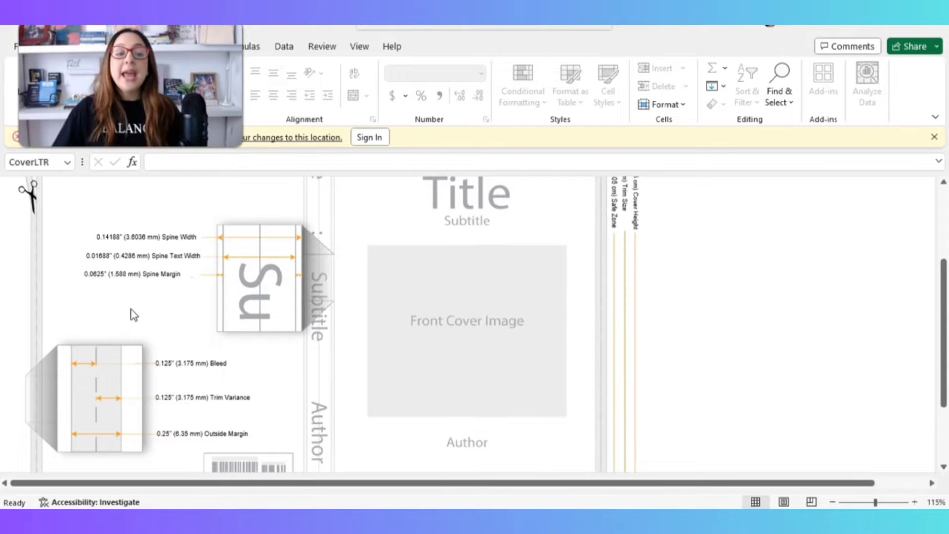
scroll(655, 354, up, 2)
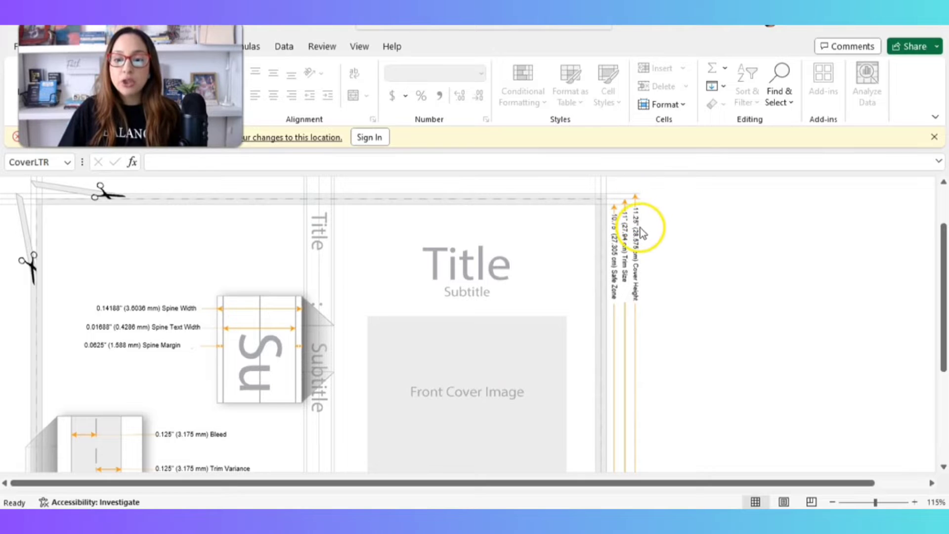
scroll(642, 230, down, 8)
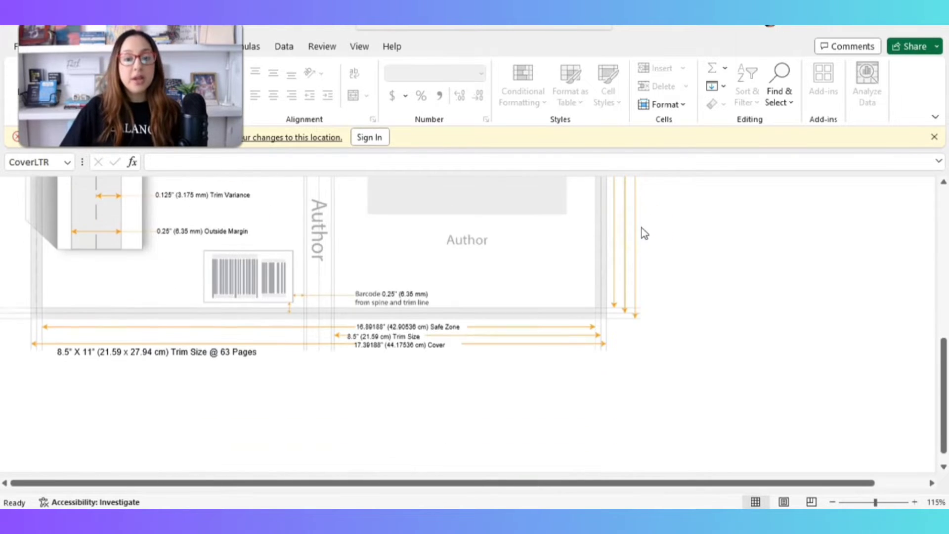
scroll(643, 248, down, 1)
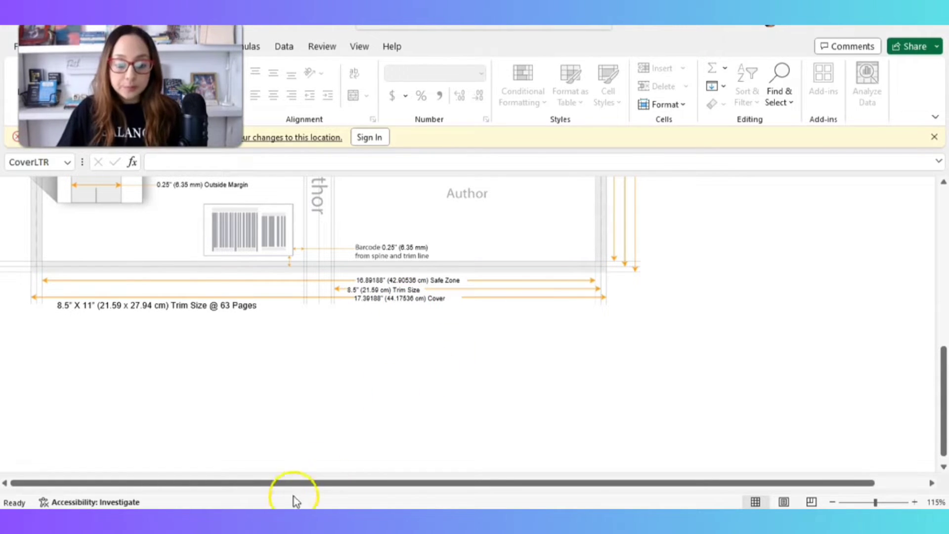
- Switch back to the word search design in Canva and review its front and back cover pages
click(262, 509)
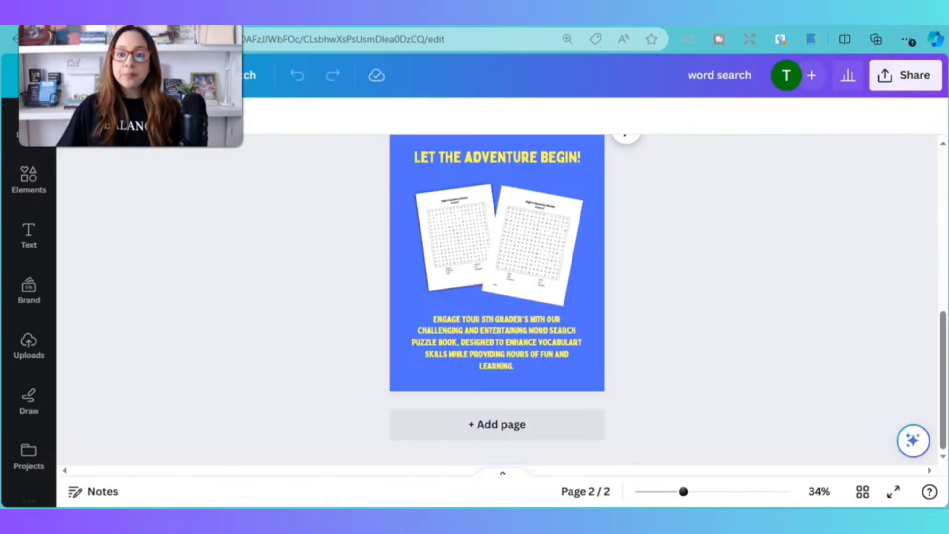
scroll(820, 337, up, 5)
click(821, 338)
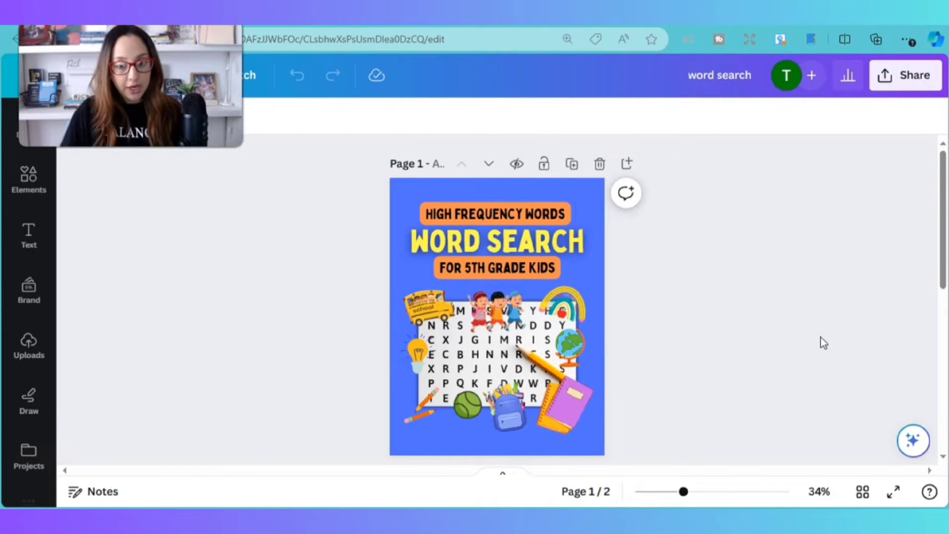
click(812, 333)
scroll(807, 329, down, 2)
click(589, 231)
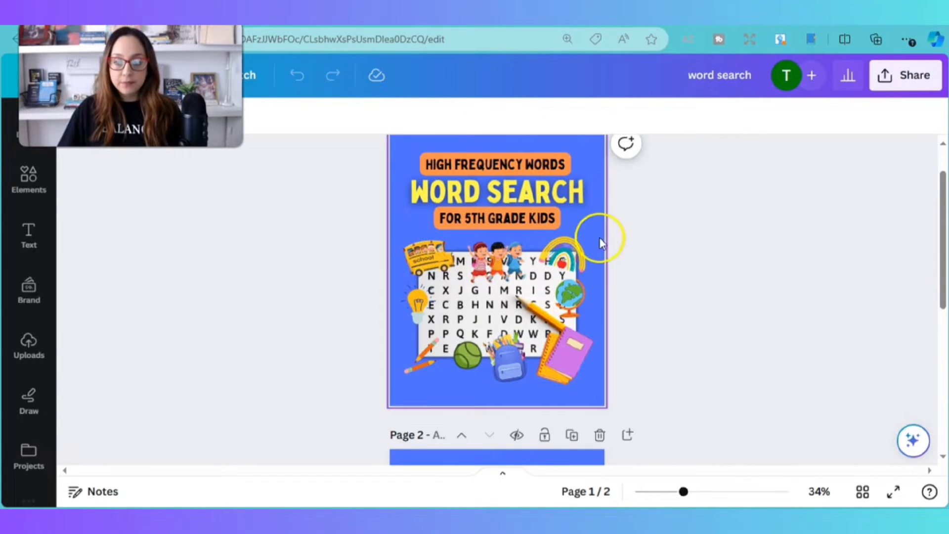
scroll(603, 232, down, 10)
scroll(542, 312, up, 2)
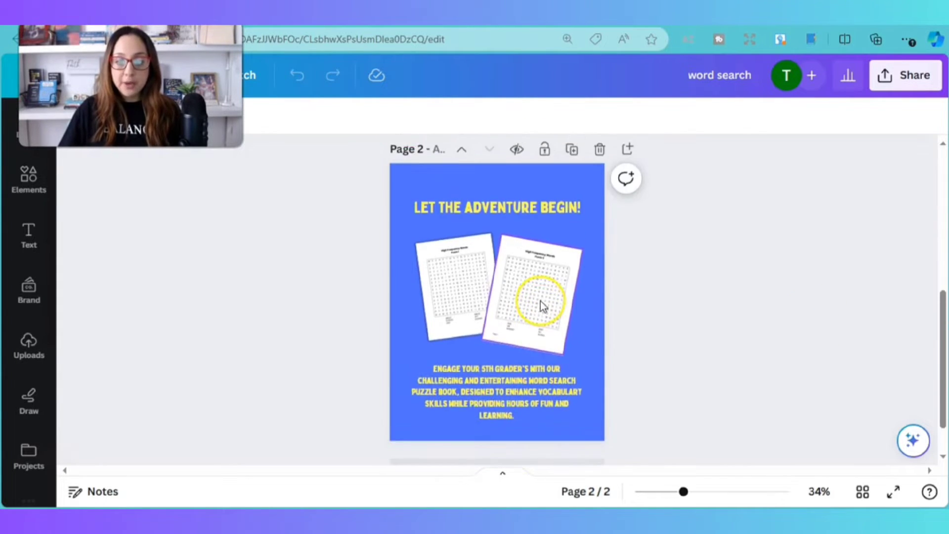
scroll(655, 282, up, 7)
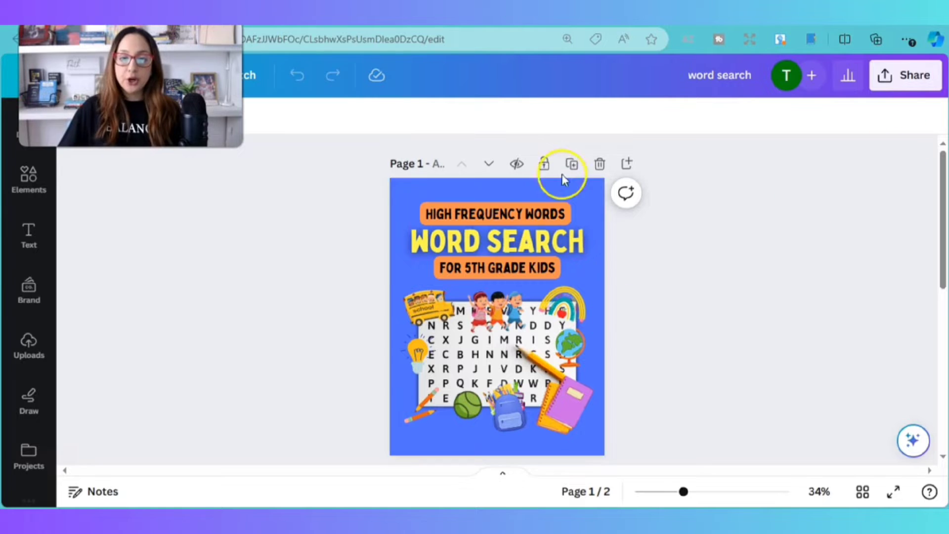
- Open the word search design's PNG download settings and check that only page 1, the front cover, is selected
scroll(751, 335, down, 4)
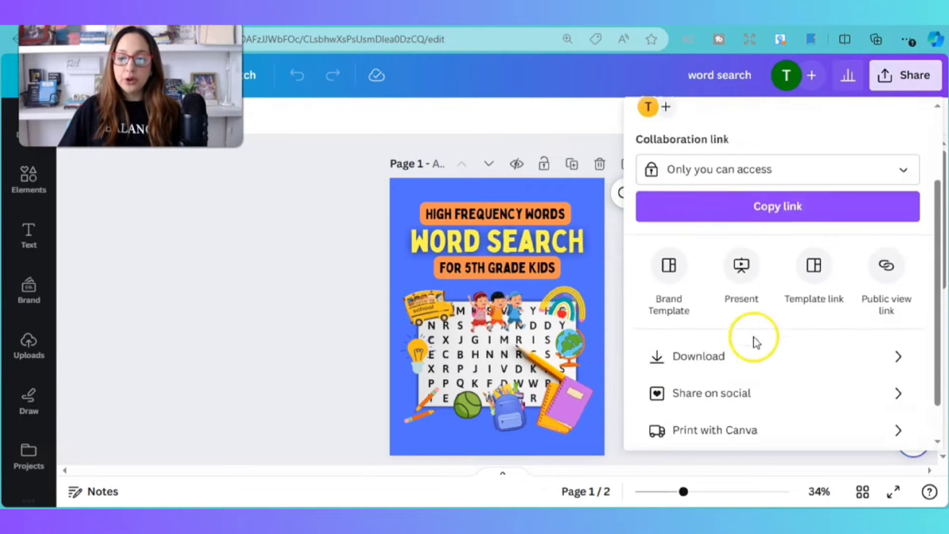
click(746, 311)
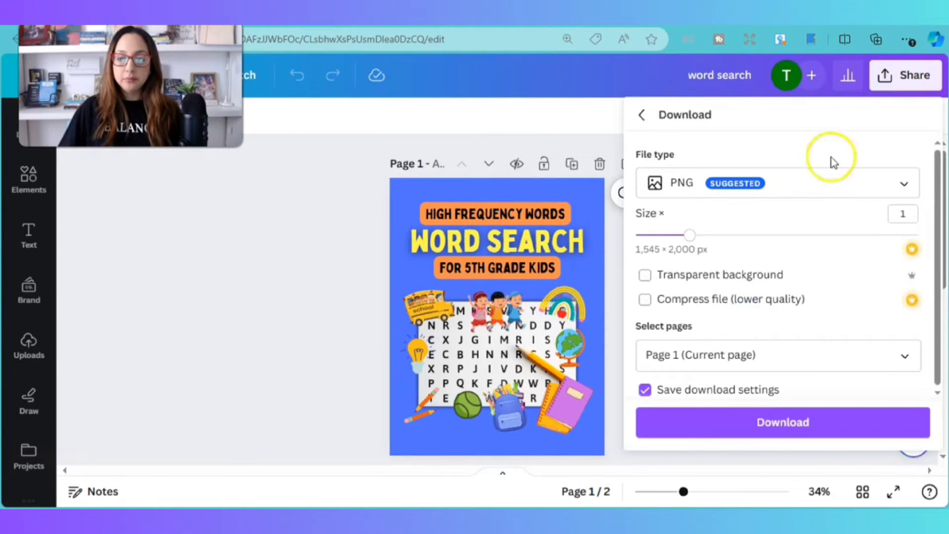
click(905, 356)
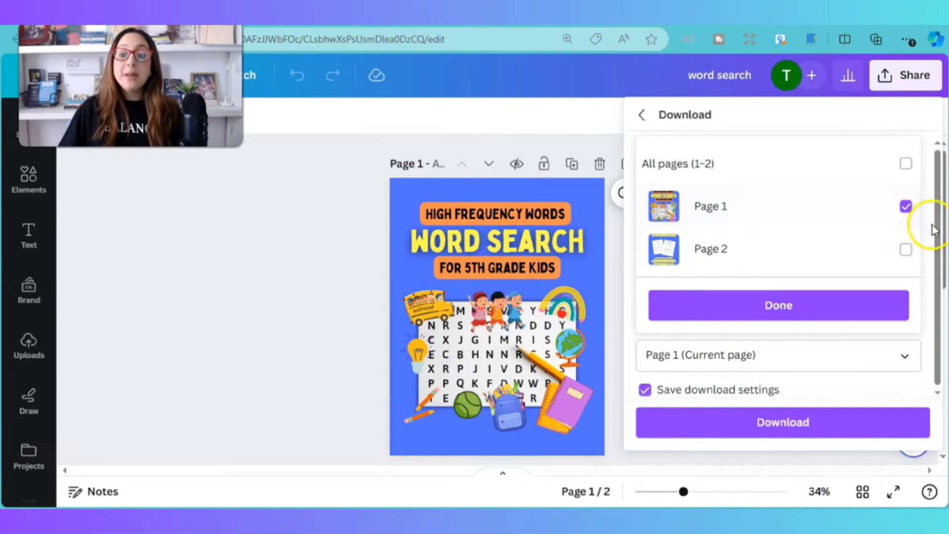
click(840, 312)
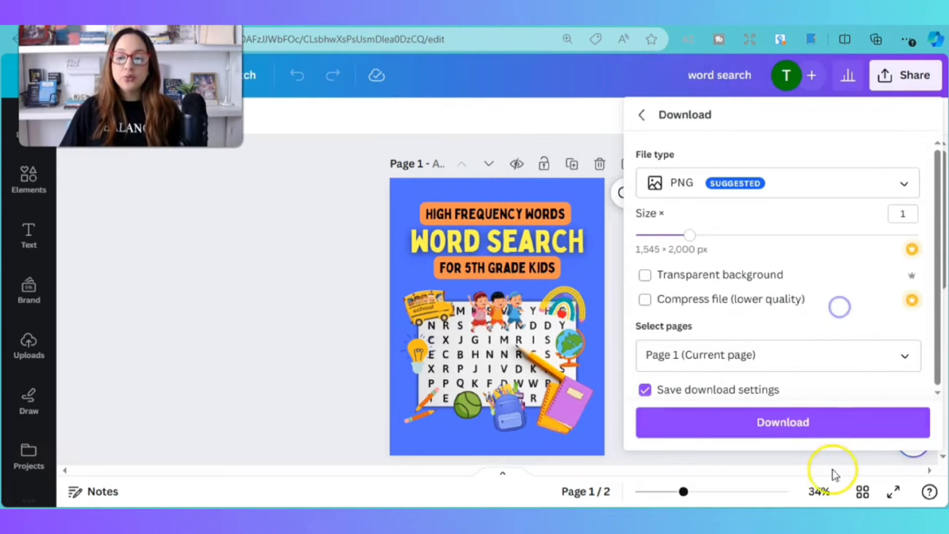
- Go to the back cover on page 2 and display the uploaded images of both covers
scroll(546, 354, down, 5)
click(546, 354)
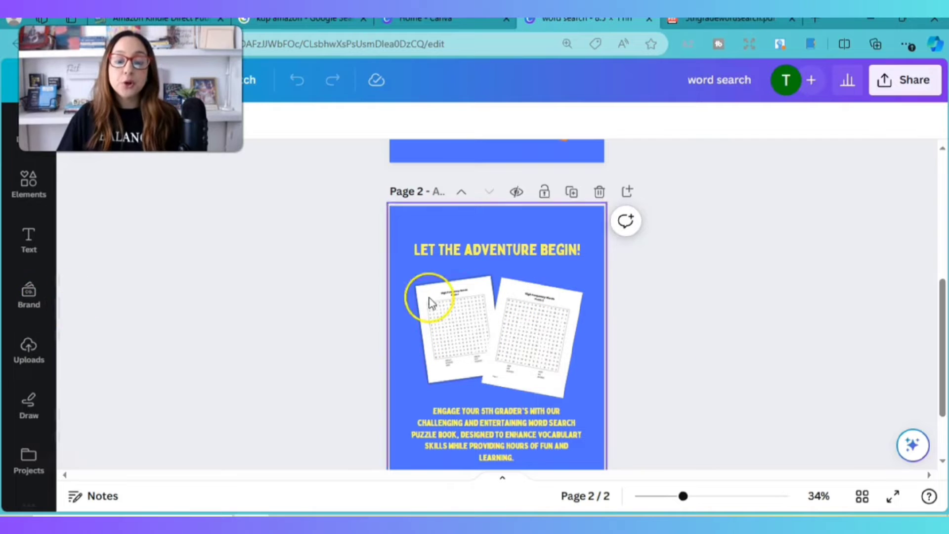
click(31, 361)
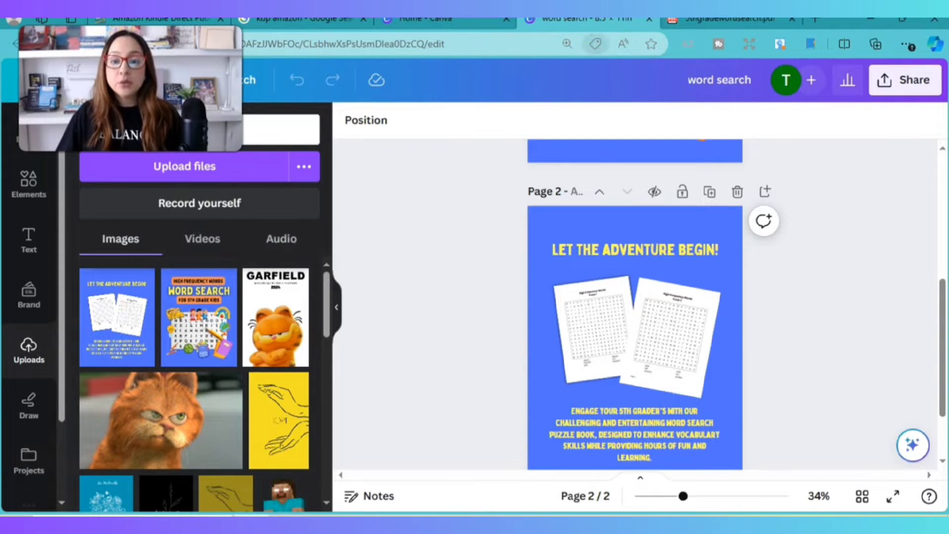
- Start a new custom-size design from the Canva home page with inches as the unit
click(435, 19)
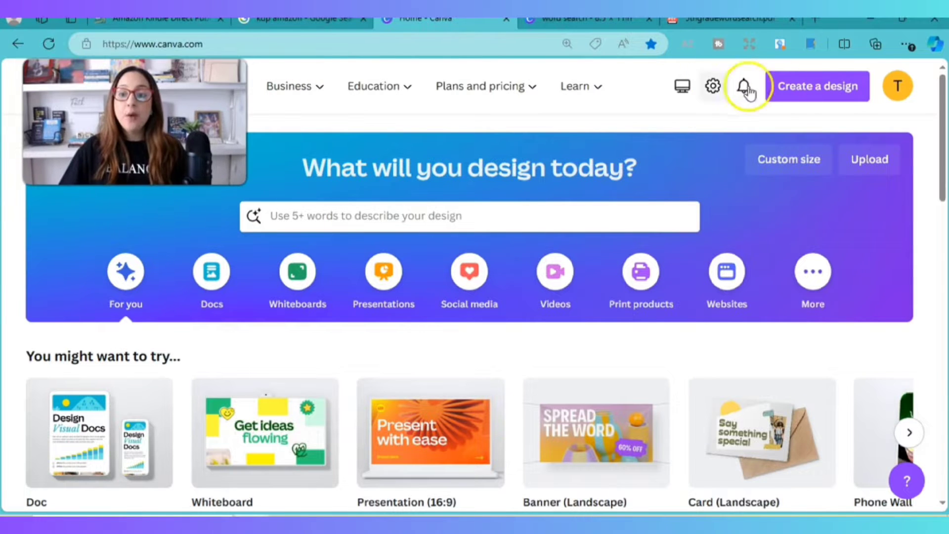
click(818, 87)
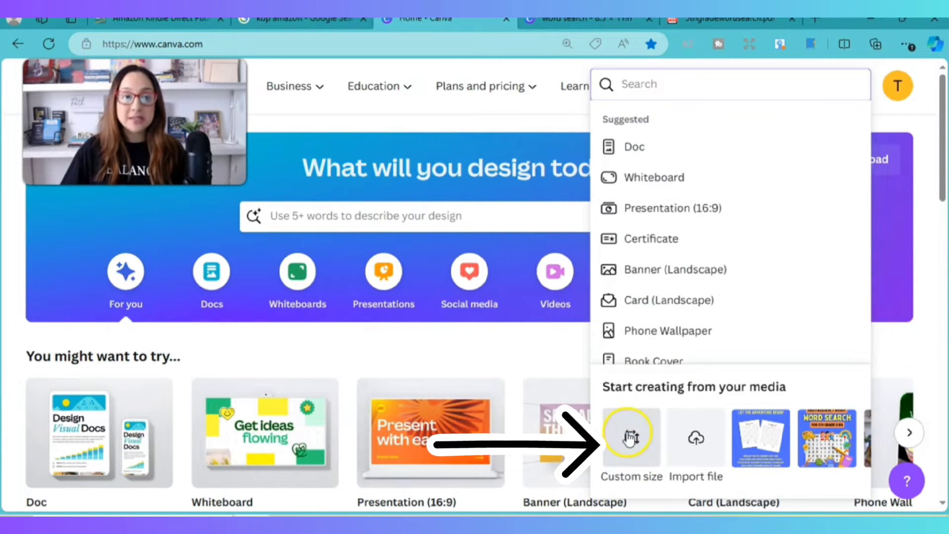
click(629, 438)
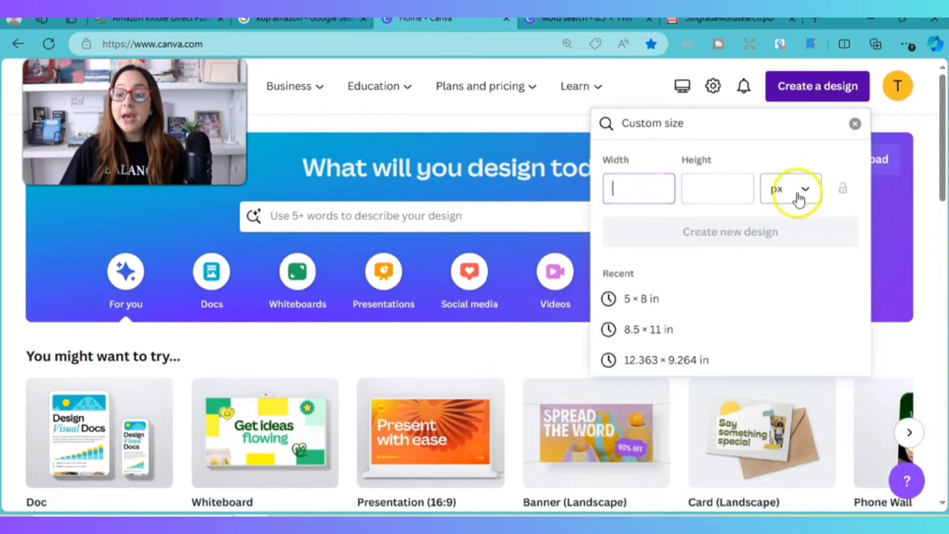
click(781, 191)
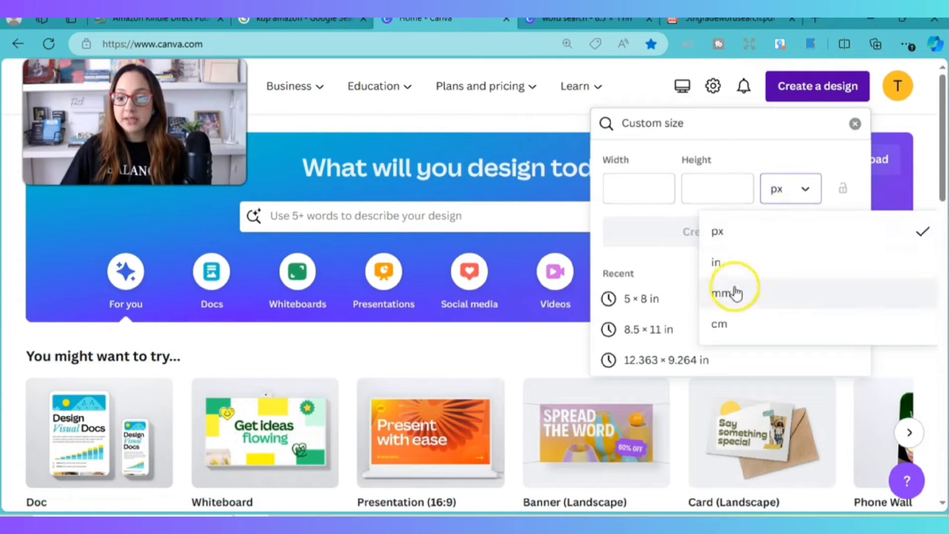
click(722, 262)
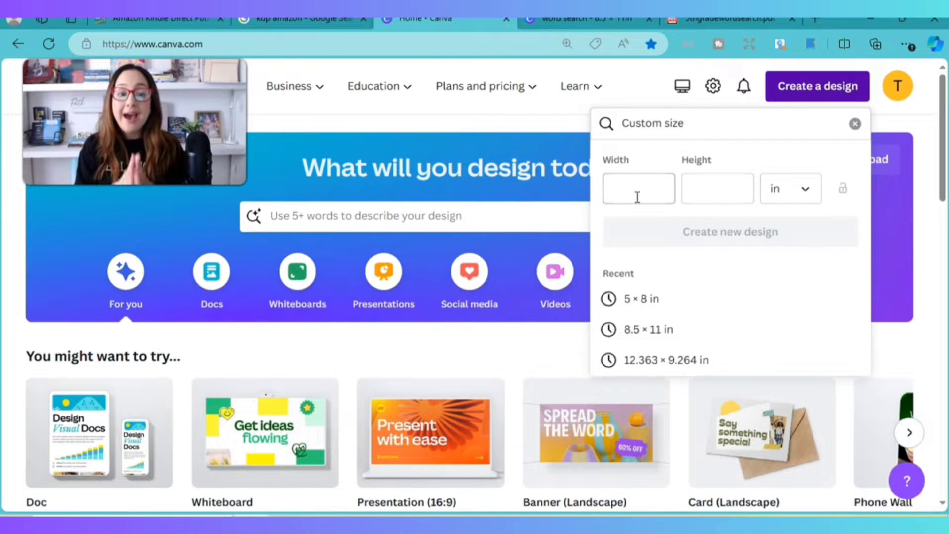
click(801, 479)
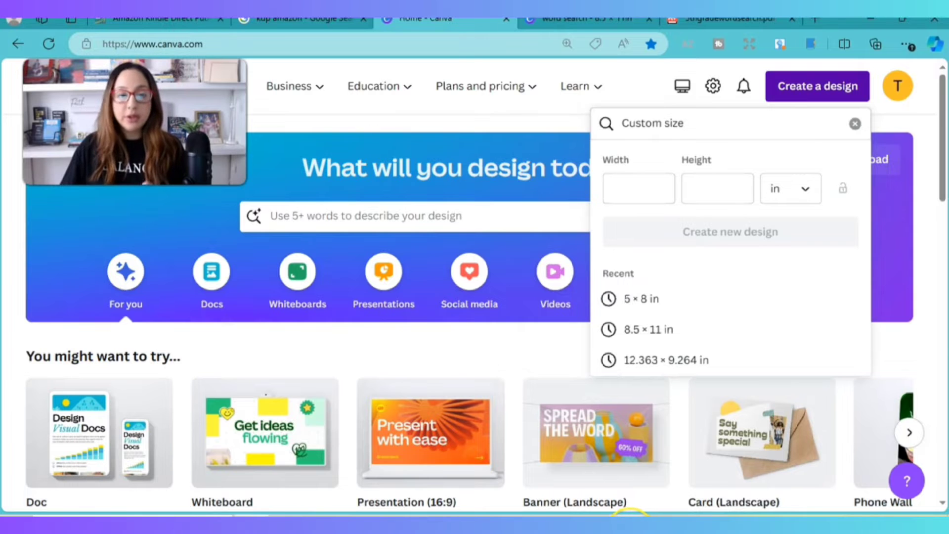
- Check the cover height in the Excel KDP calculator and set the custom design's height to 11.25 in
mouse_move(628, 521)
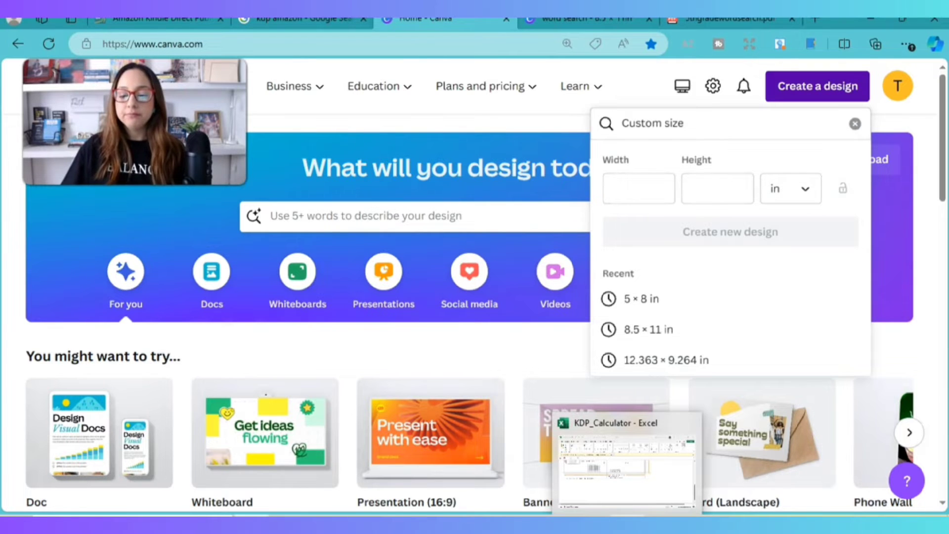
click(629, 521)
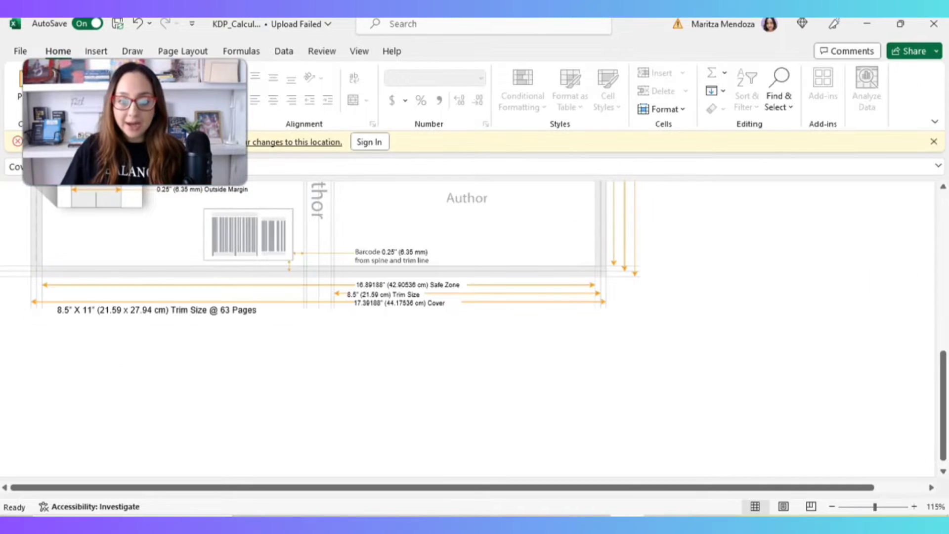
scroll(722, 398, up, 5)
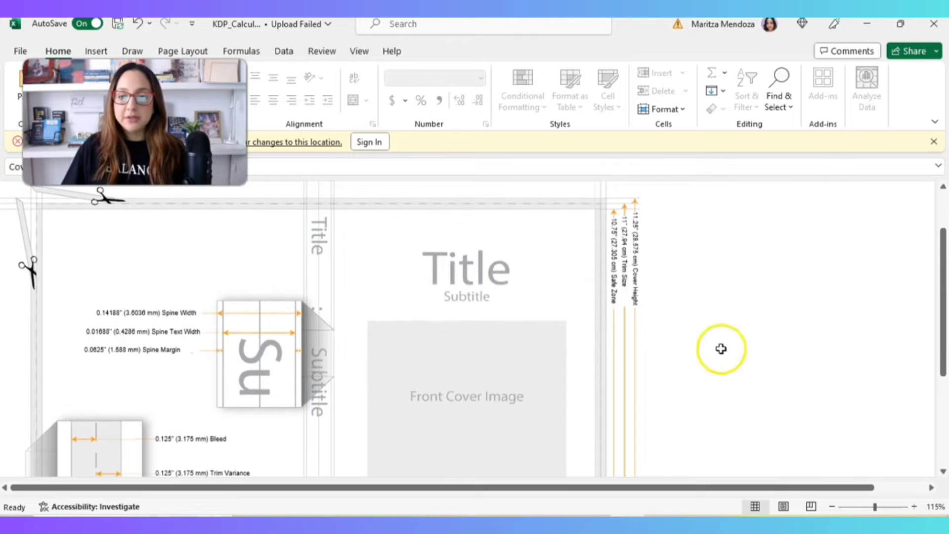
click(618, 522)
click(712, 194)
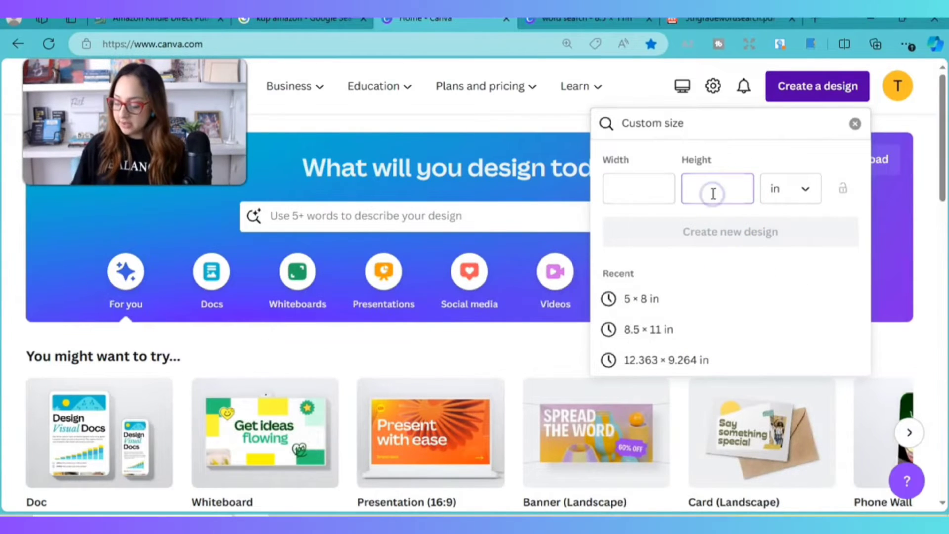
- Look up the full cover width in the KDP calculator, set the design width to 17.393 in and create the design
click(639, 189)
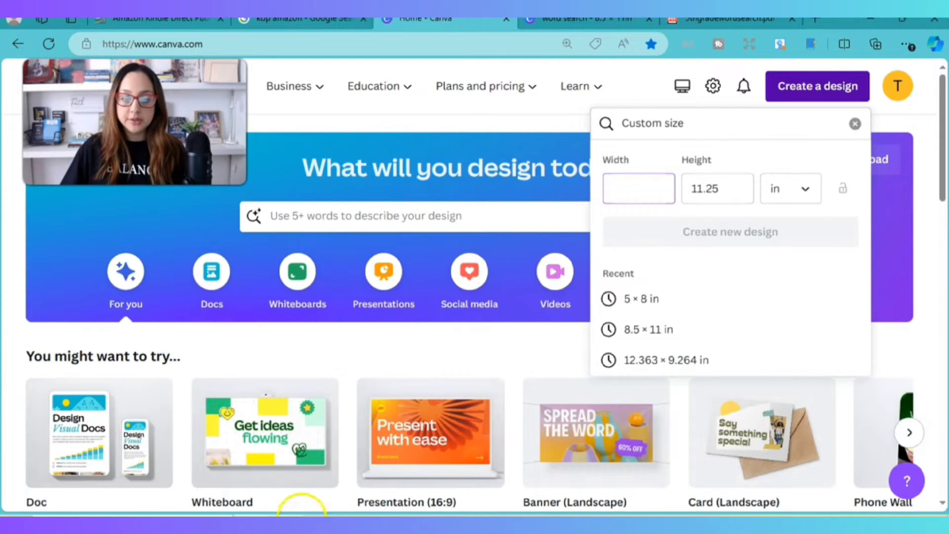
mouse_move(250, 514)
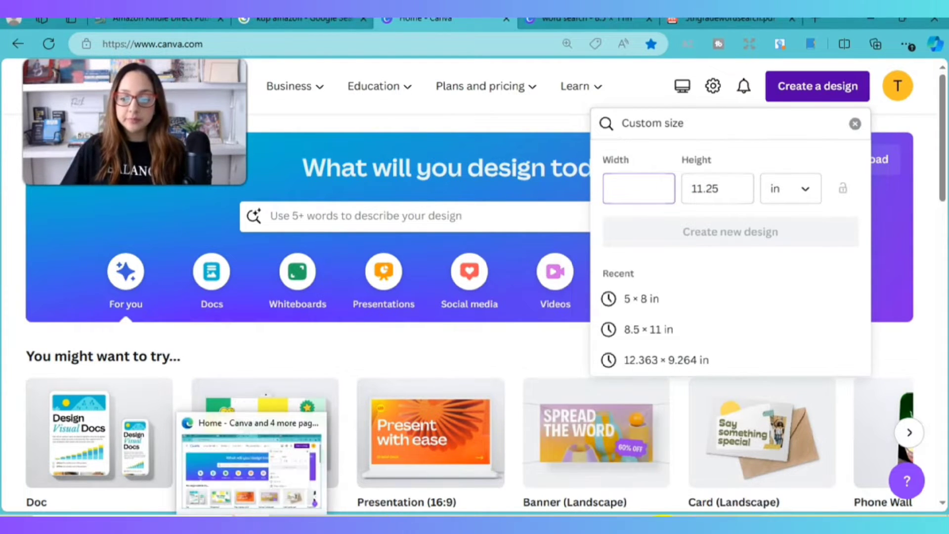
click(364, 418)
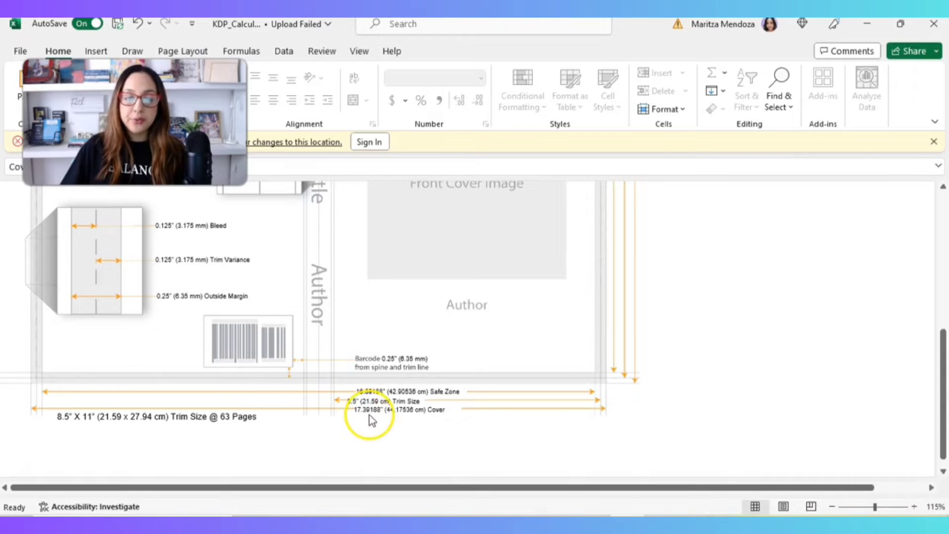
click(629, 459)
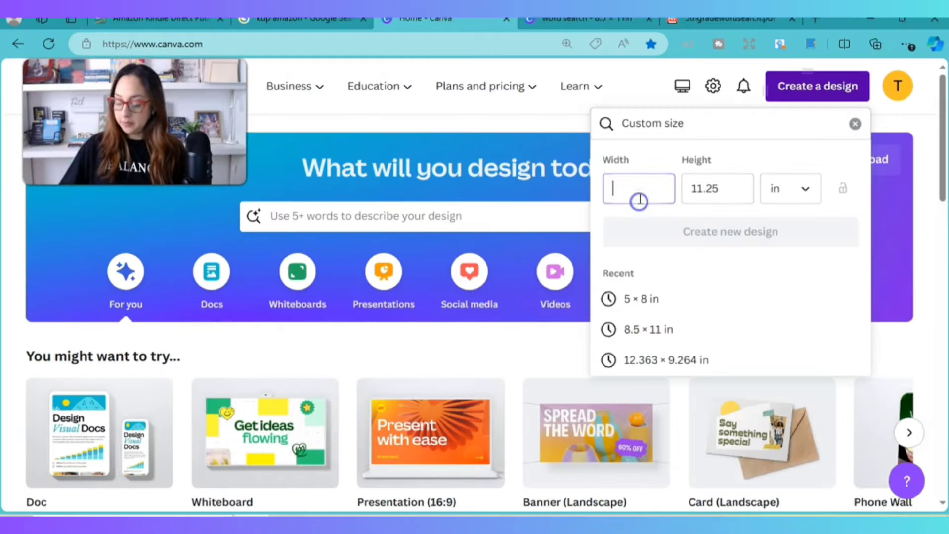
text(17)
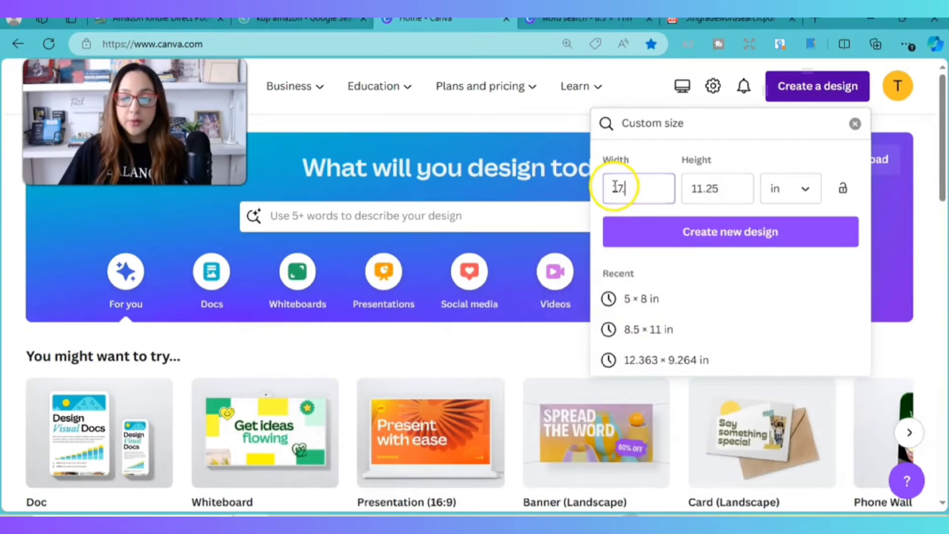
text(.393)
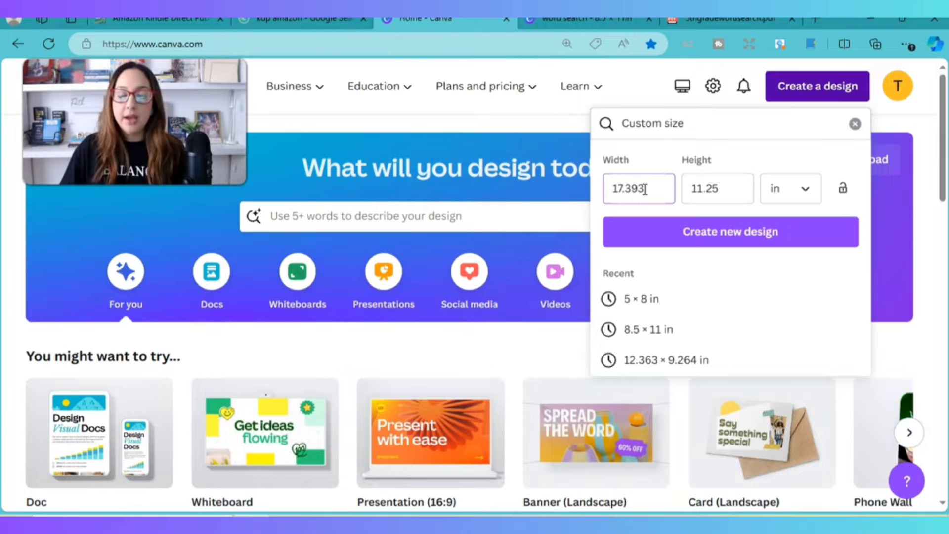
key(Return)
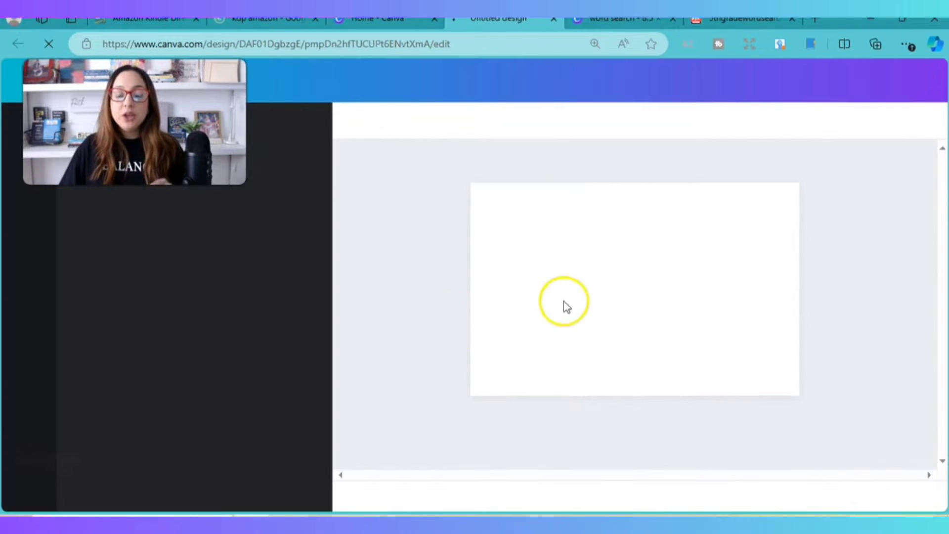
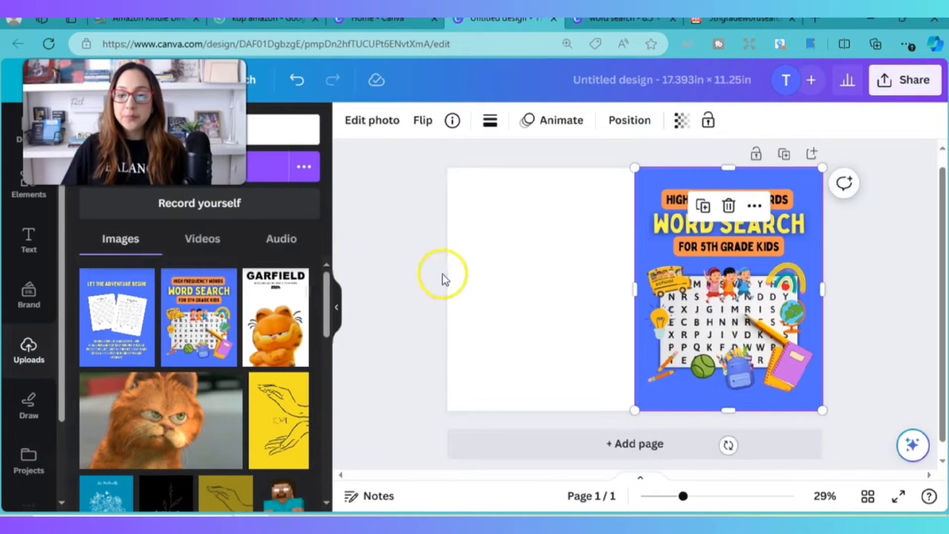
- Set the page background to the orange from the front cover's photo colors
click(468, 269)
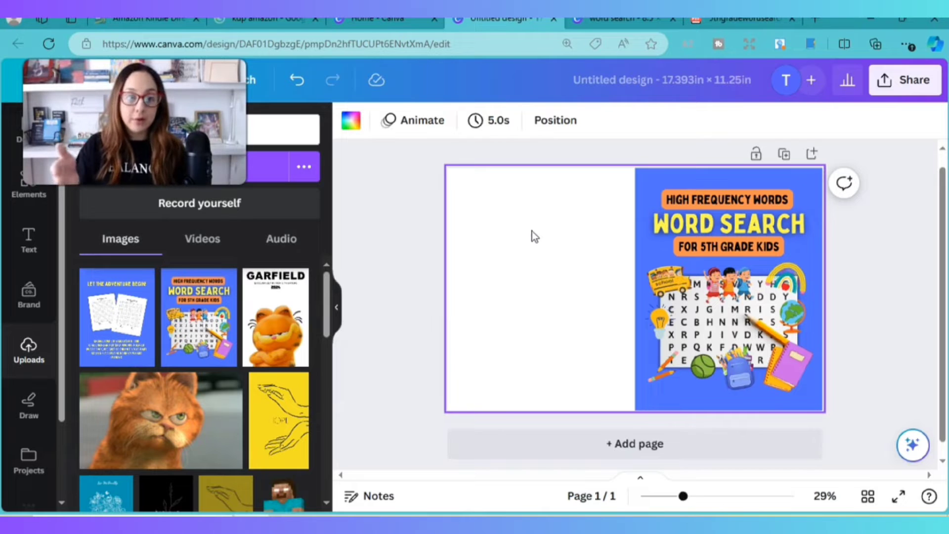
click(531, 231)
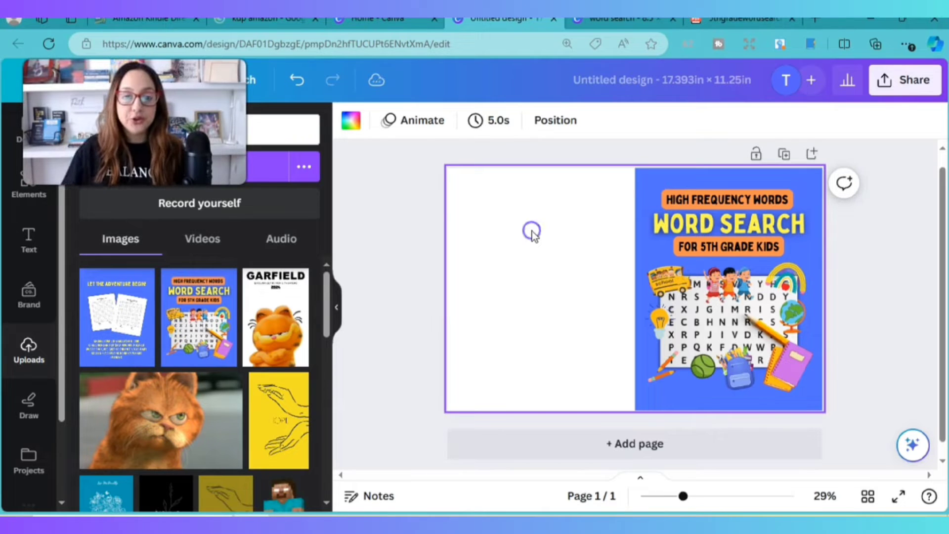
click(352, 123)
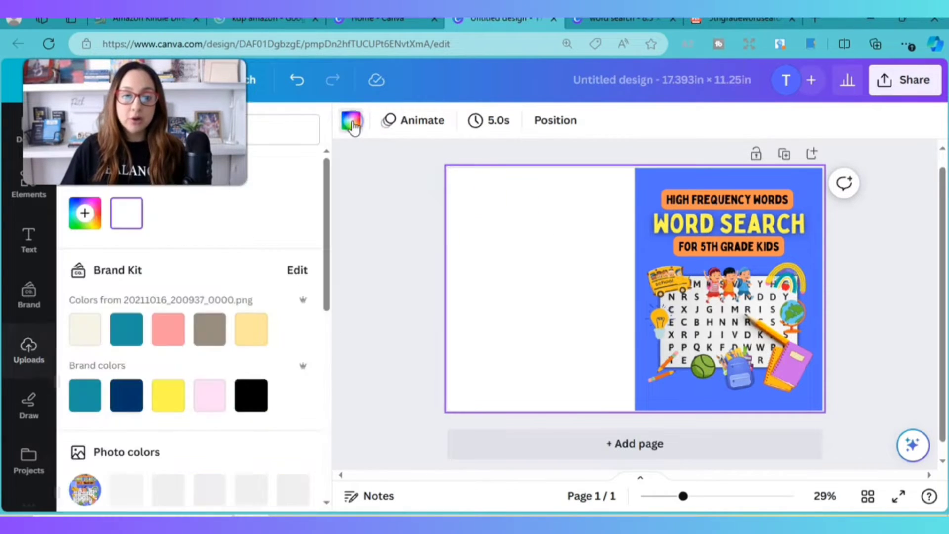
click(277, 376)
scroll(280, 377, down, 3)
scroll(280, 377, down, 1)
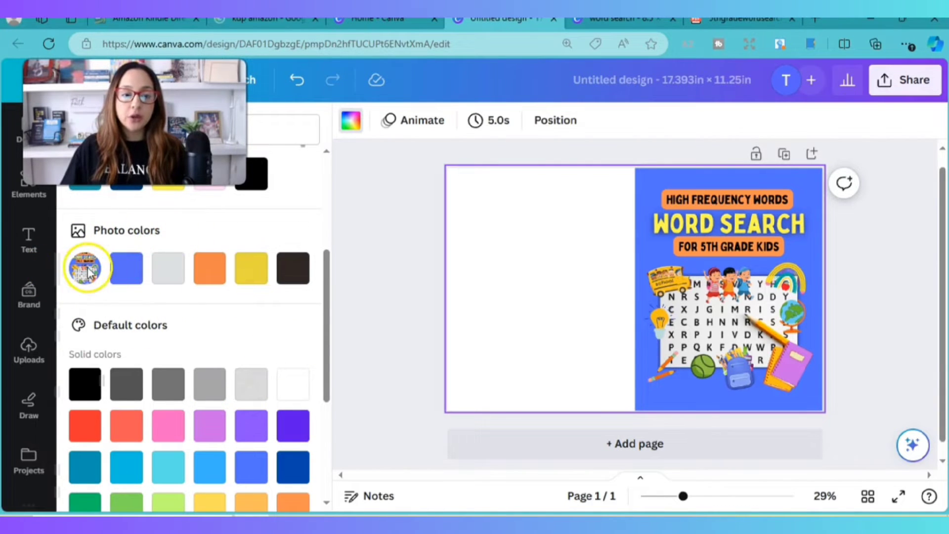
click(125, 273)
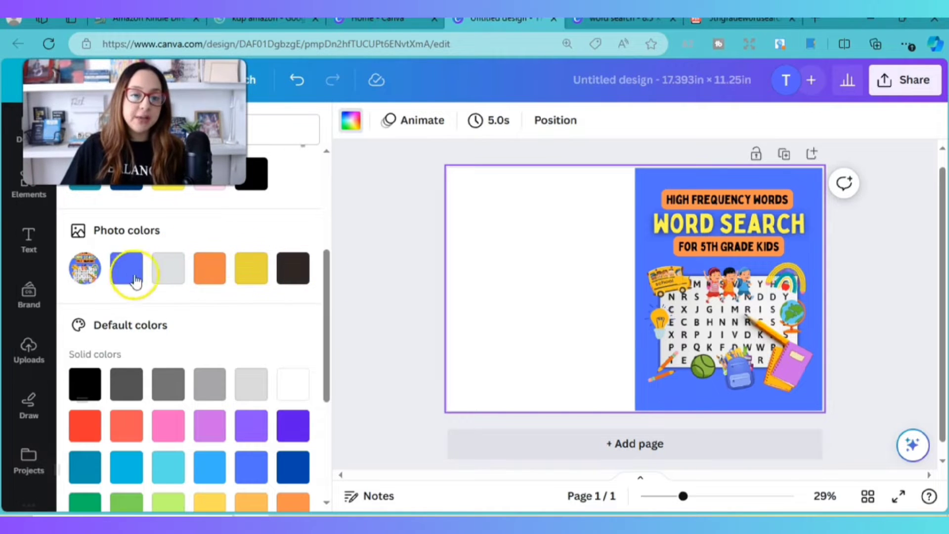
click(212, 277)
click(502, 230)
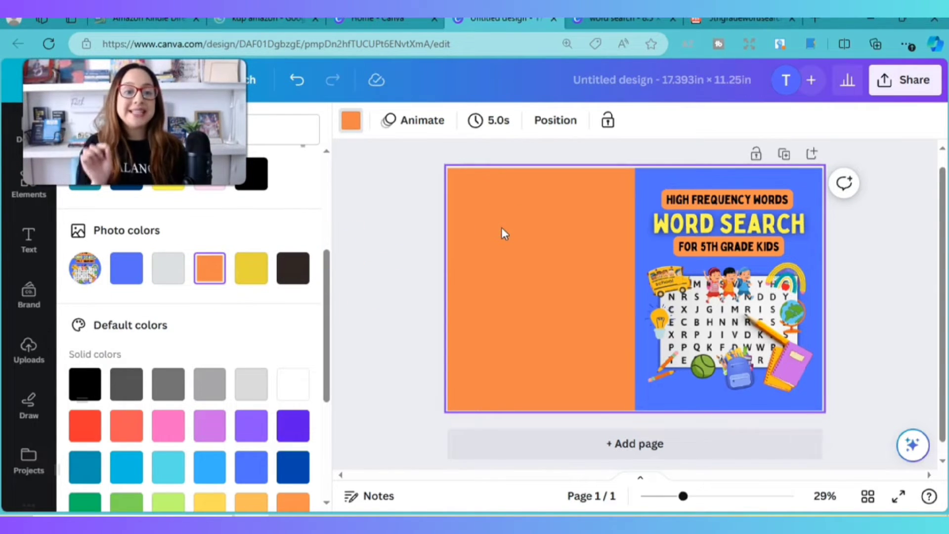
click(500, 227)
- Add the uploaded back cover image and enlarge it to fill the left half of the page beside the front cover
click(30, 355)
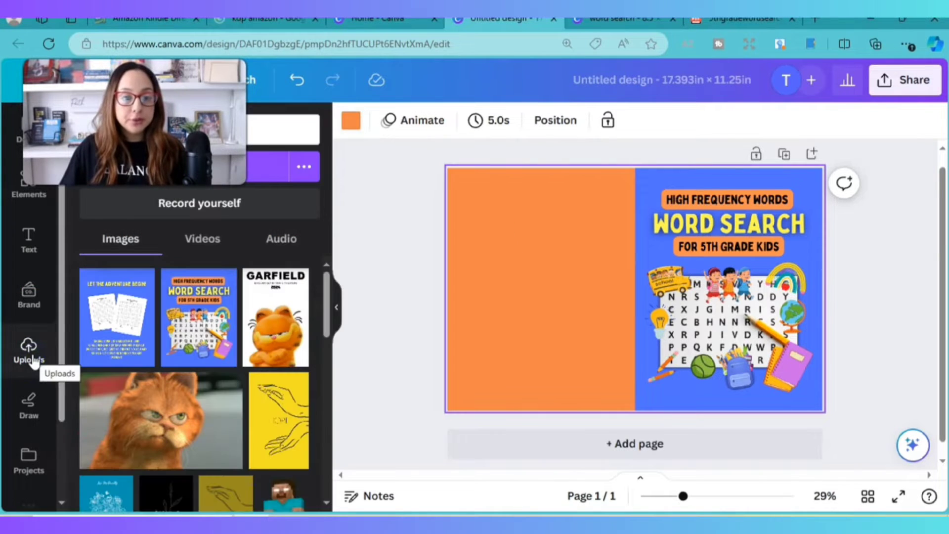
click(104, 309)
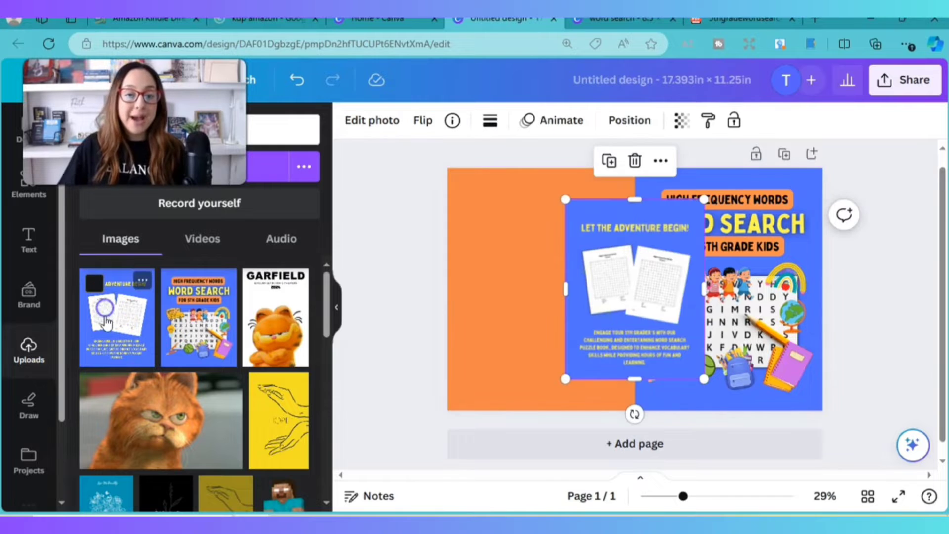
drag(672, 242, 549, 203)
drag(585, 350, 642, 407)
click(656, 257)
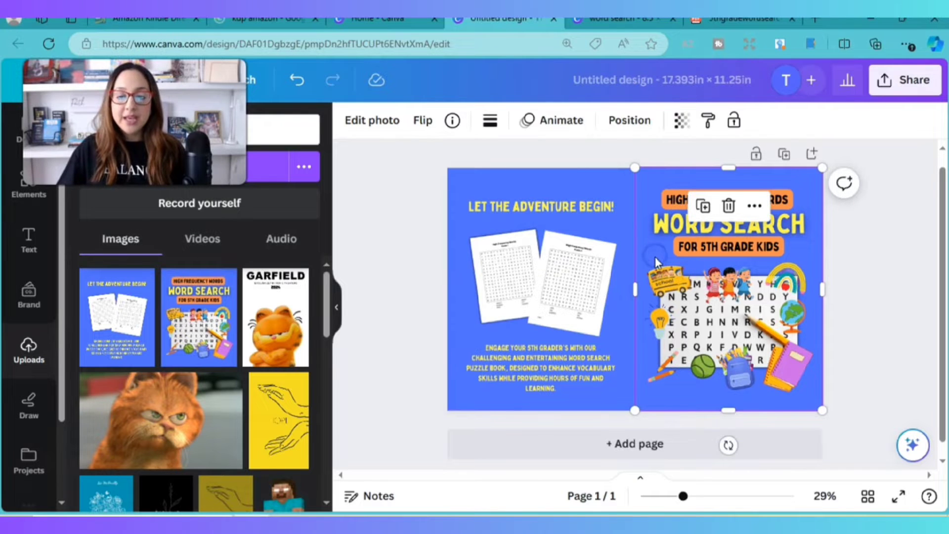
click(651, 158)
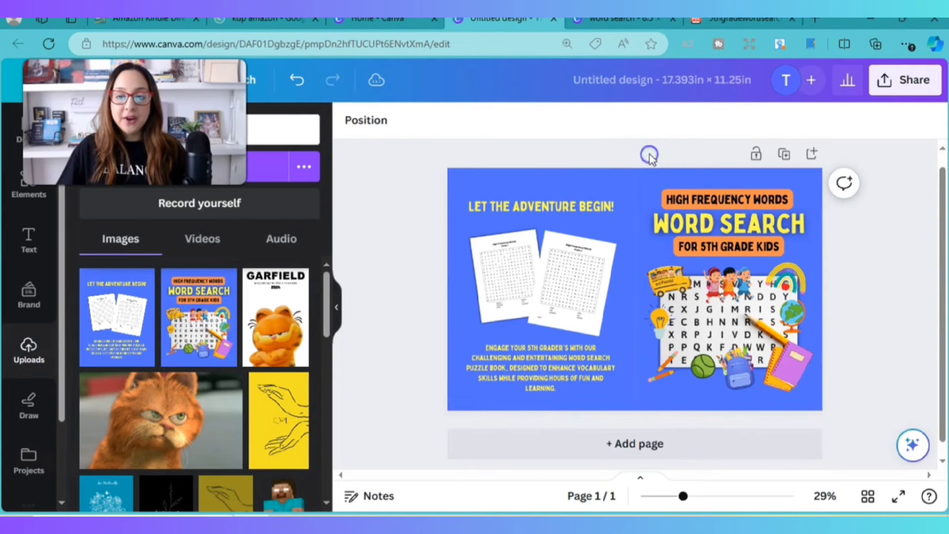
click(618, 297)
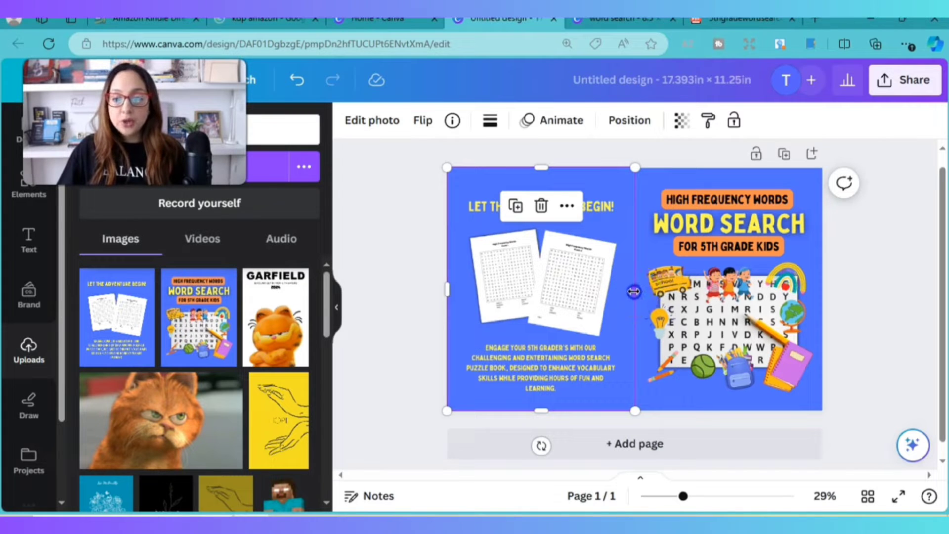
- Narrow the back cover image from its inner edge to leave a thin orange spine strip between the two covers
drag(634, 292, 629, 294)
click(855, 302)
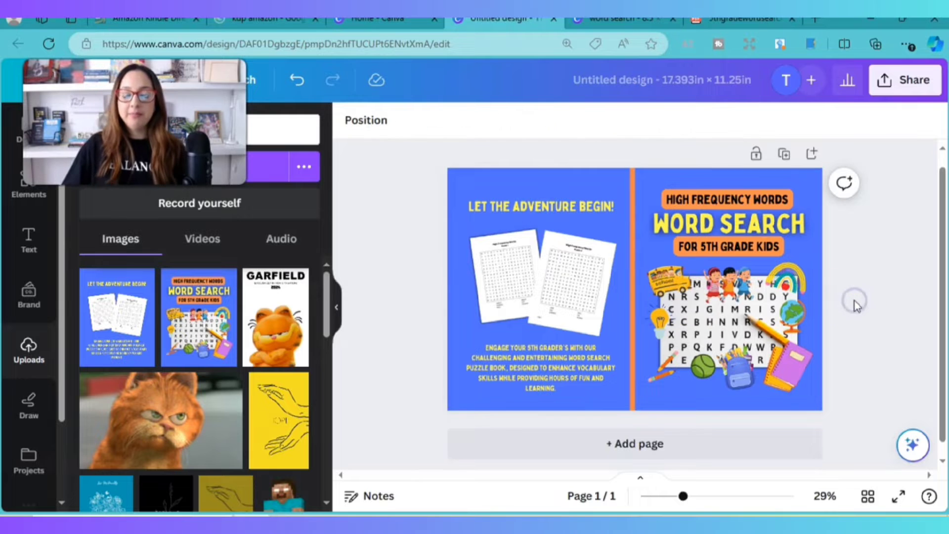
click(633, 290)
drag(634, 289, 634, 289)
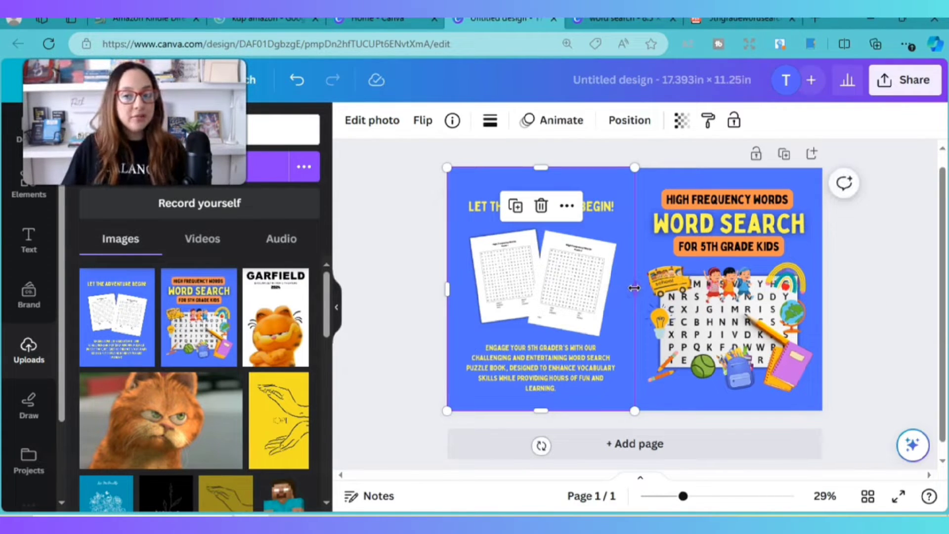
drag(637, 292, 632, 294)
click(886, 323)
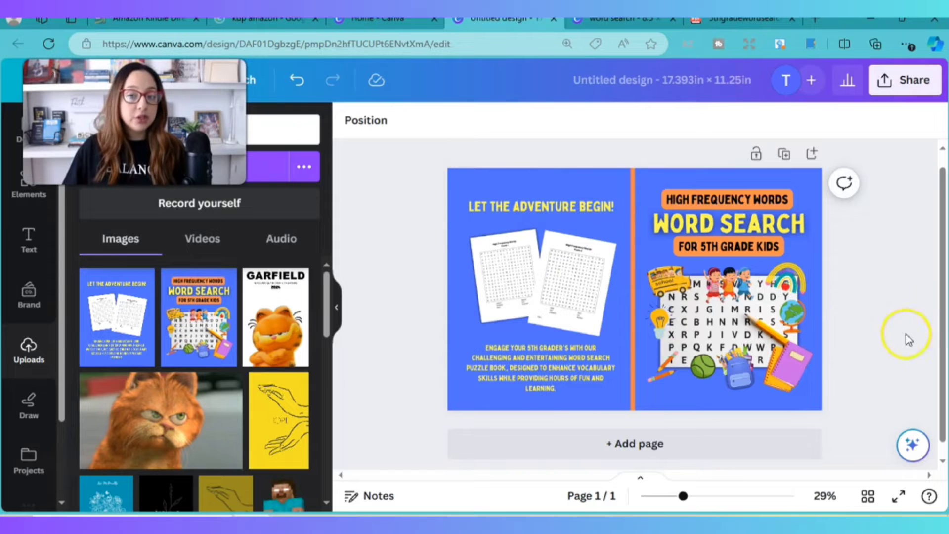
- Try to widen the back cover image across the spine strip so it meets the front cover
click(621, 330)
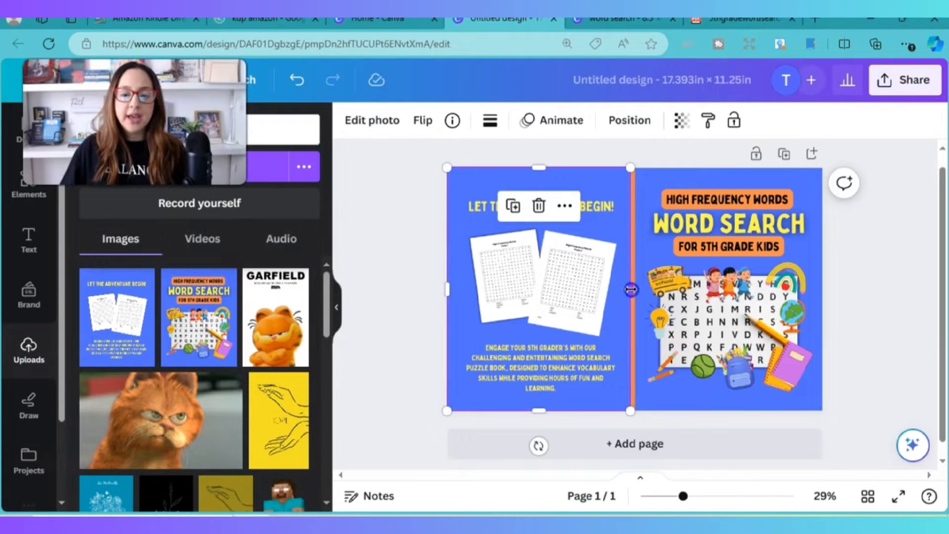
drag(631, 290, 640, 292)
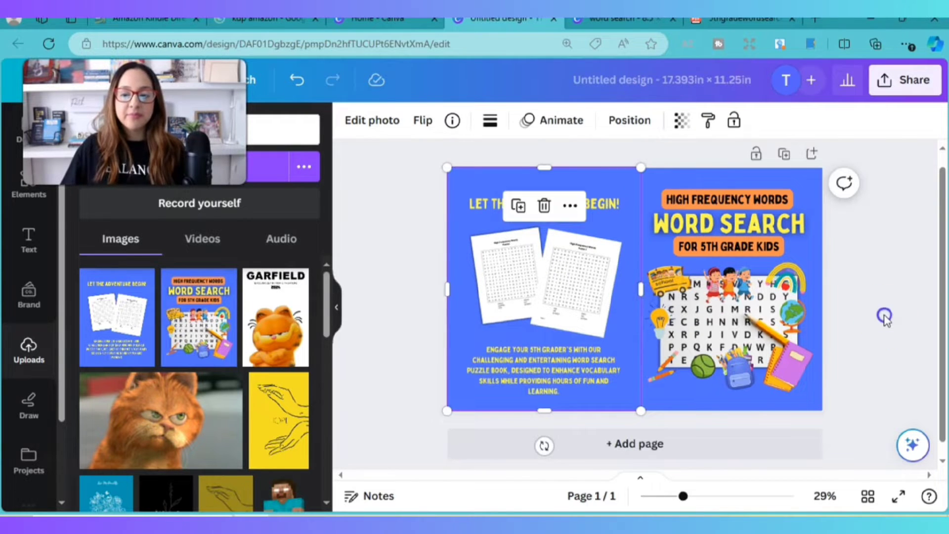
click(882, 255)
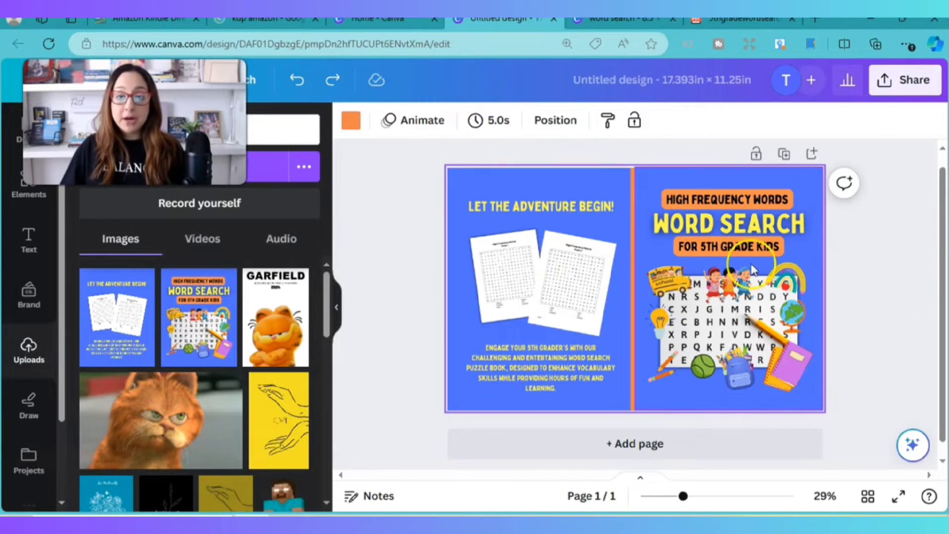
- Set the page background to the blue from the back cover's photo colors
click(356, 128)
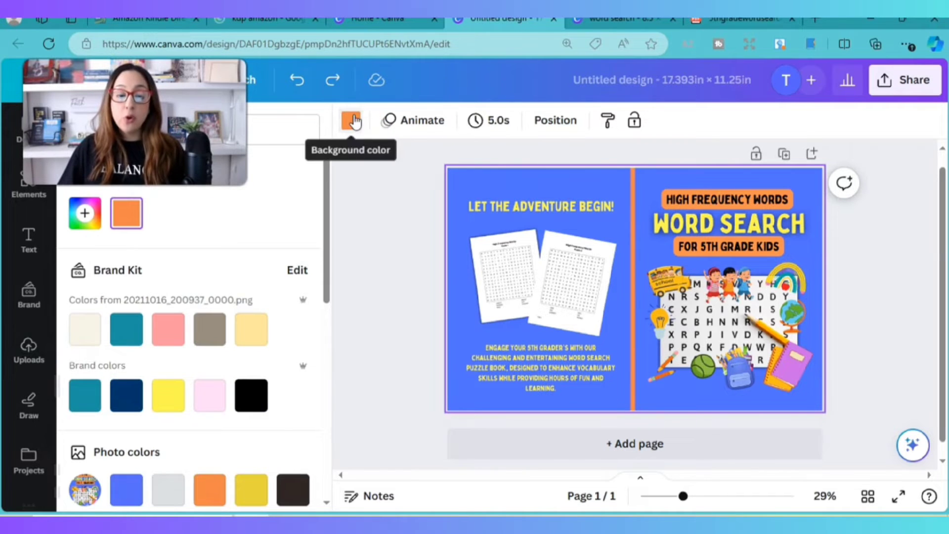
scroll(260, 343, down, 5)
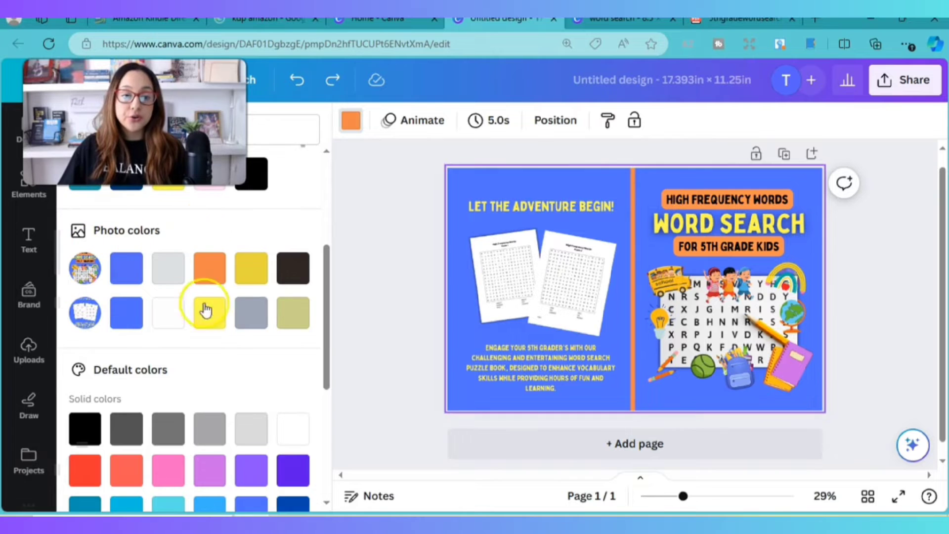
click(128, 318)
click(900, 290)
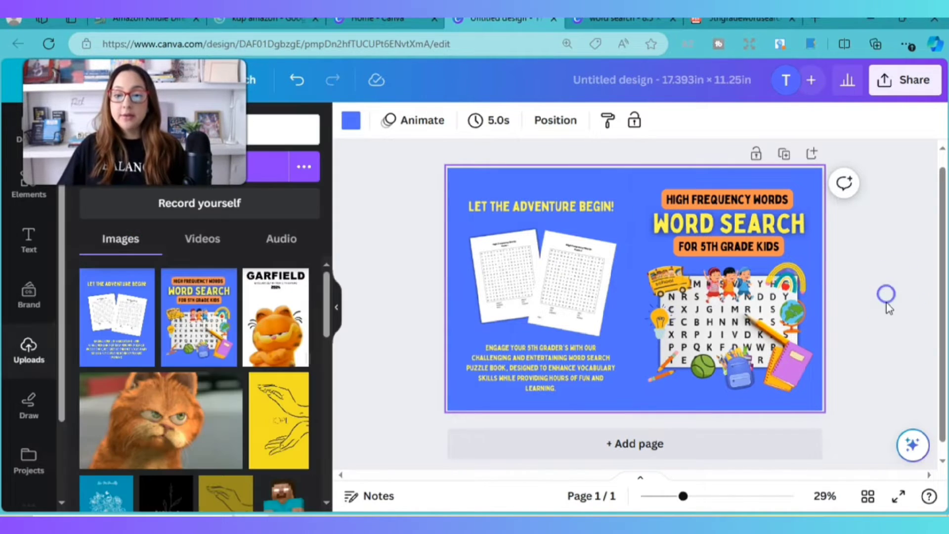
click(886, 303)
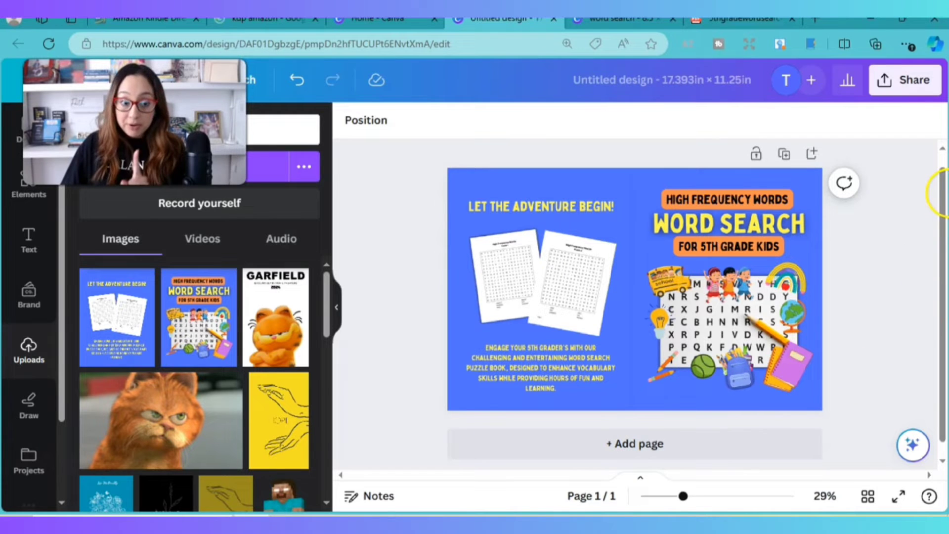
- Download the full cover design as a PDF Print file
click(923, 92)
scroll(702, 321, down, 3)
click(704, 321)
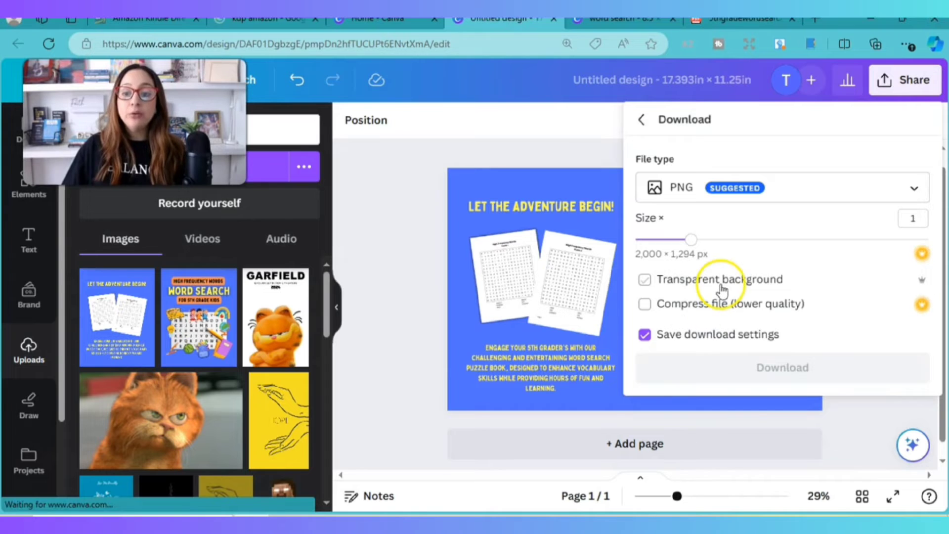
click(827, 193)
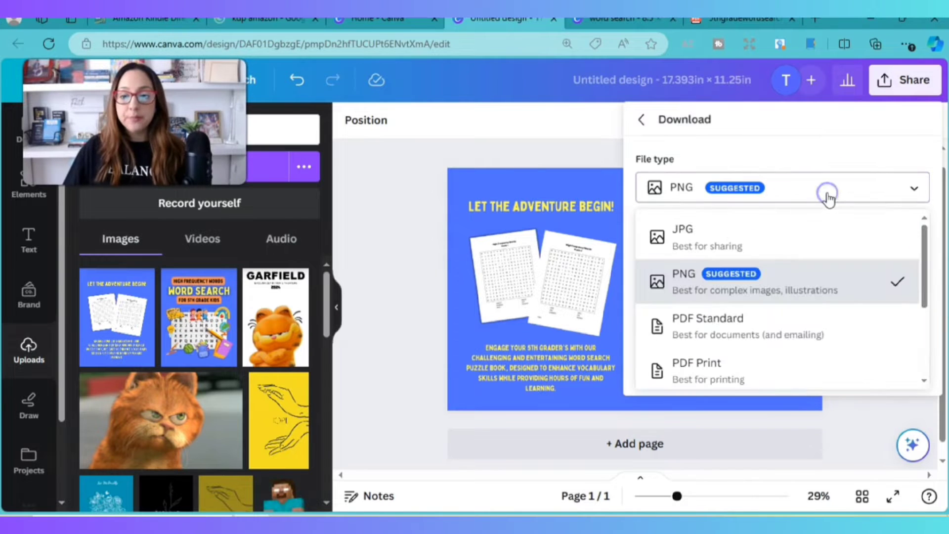
click(705, 365)
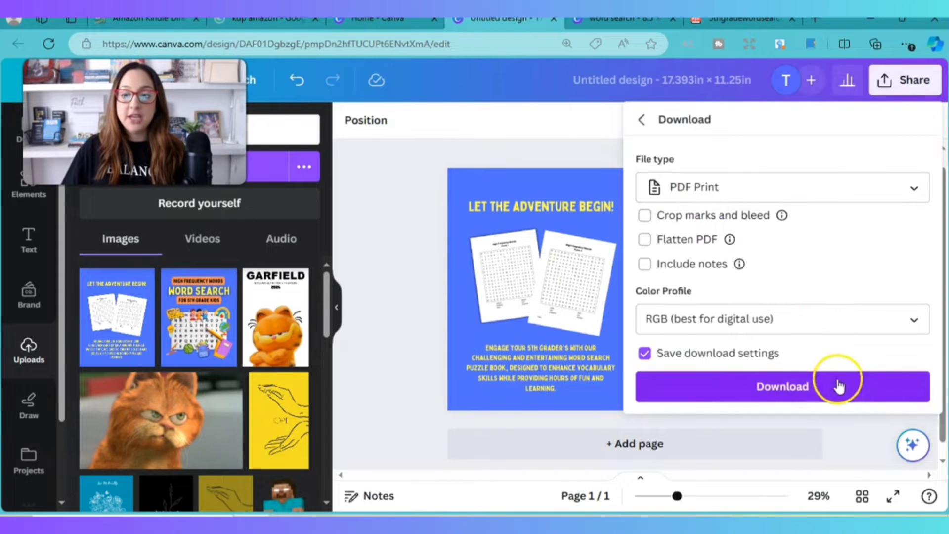
click(813, 389)
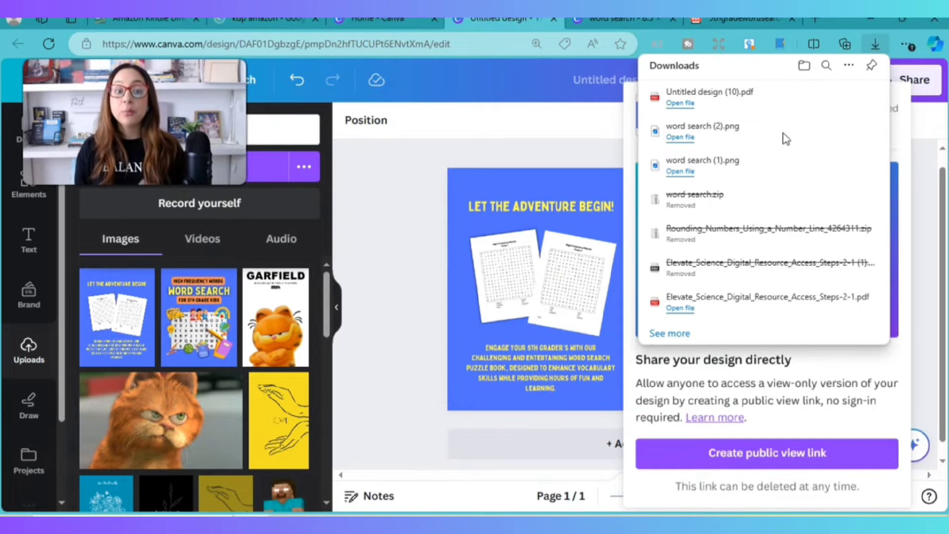
- Open the downloaded cover PDF to check it, and view the interior file 5thgradewordsearch.pdf
click(680, 103)
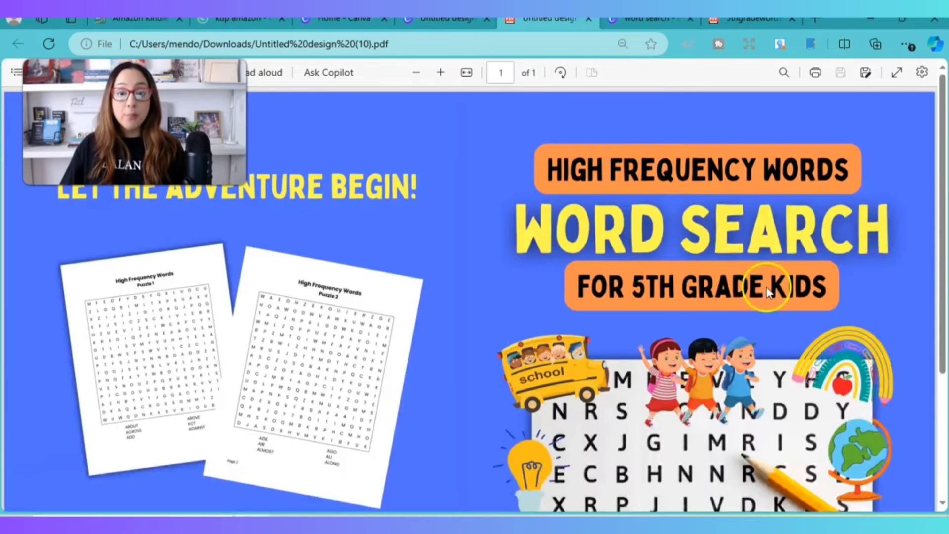
scroll(761, 292, down, 3)
scroll(761, 321, up, 3)
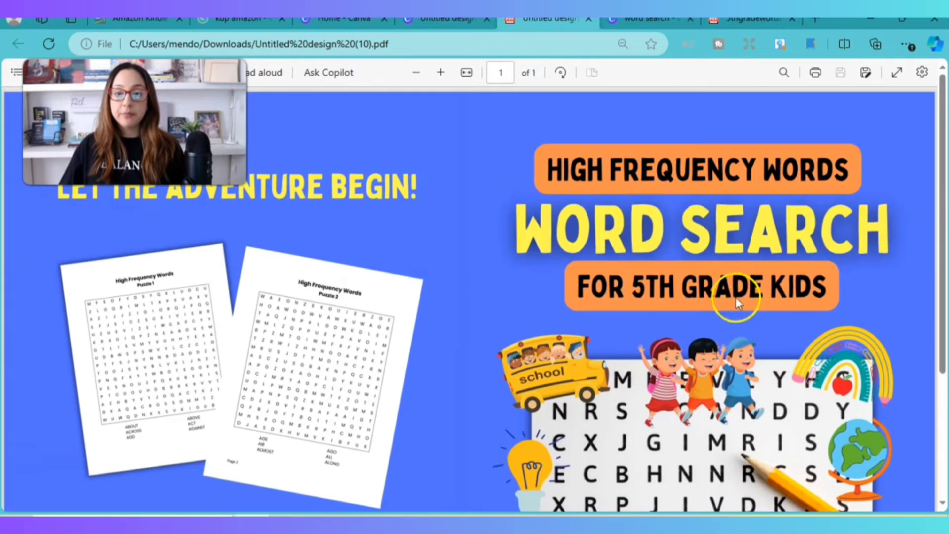
click(750, 20)
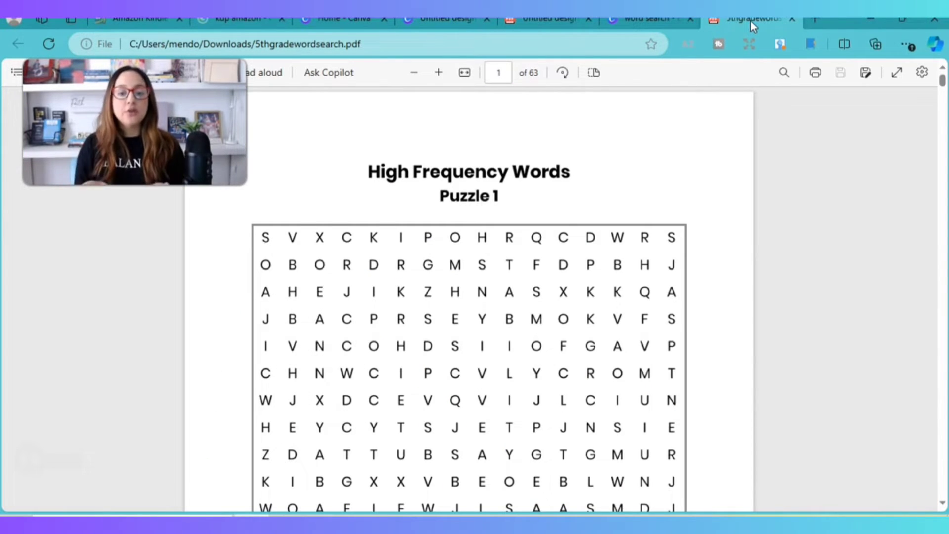
click(563, 20)
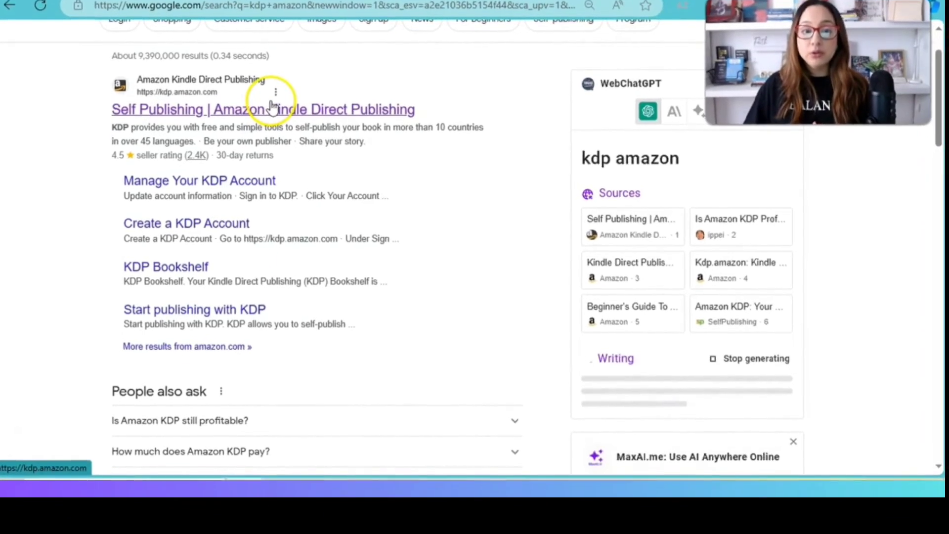
- Go to the Amazon Kindle Direct Publishing site from the search results and start creating a new paperback
click(255, 133)
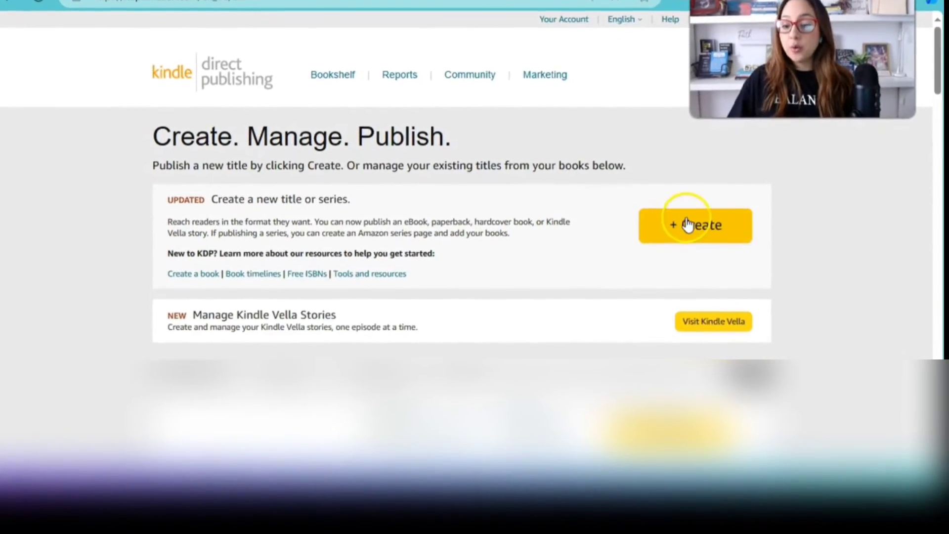
click(695, 216)
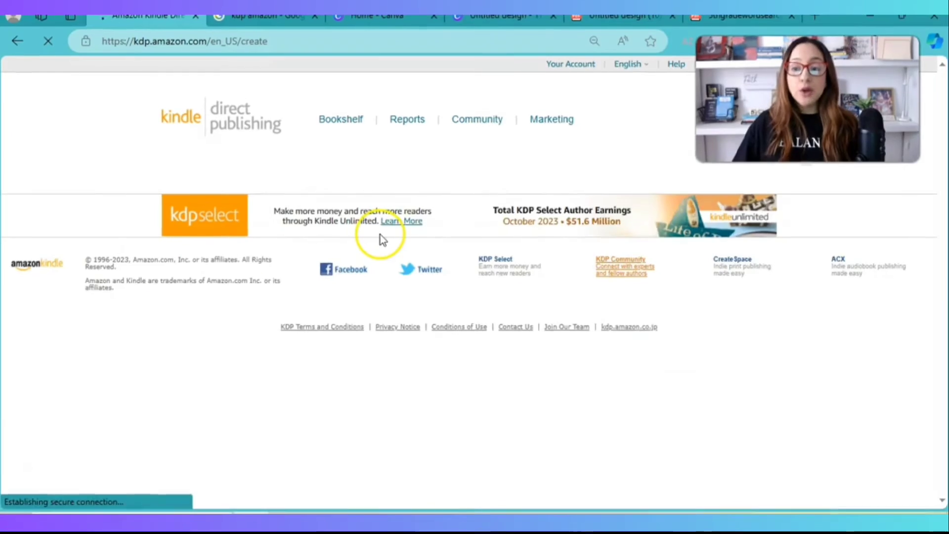
scroll(378, 220, down, 3)
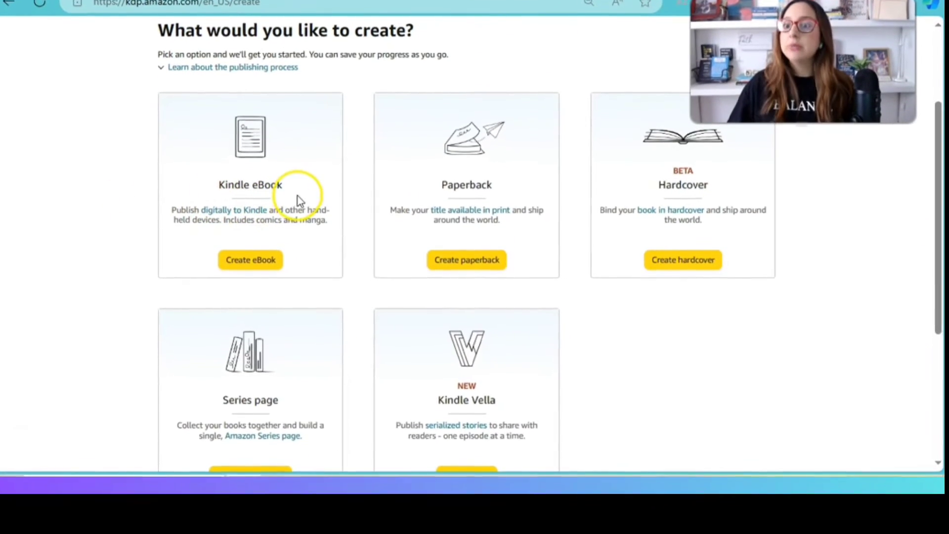
click(467, 246)
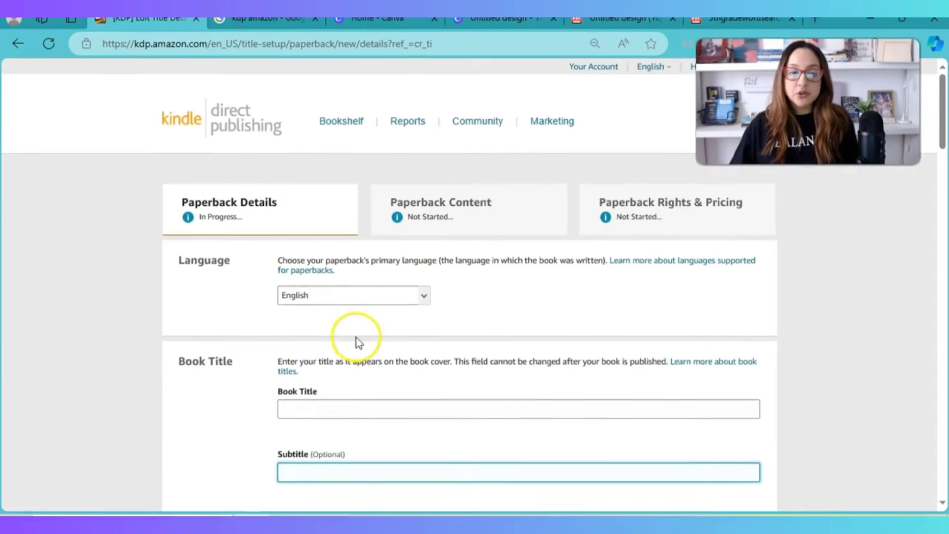
- Enter the book title "Word Search Puzzle for Fifth Graders" and the subtitle "High Frequency Words"
click(333, 406)
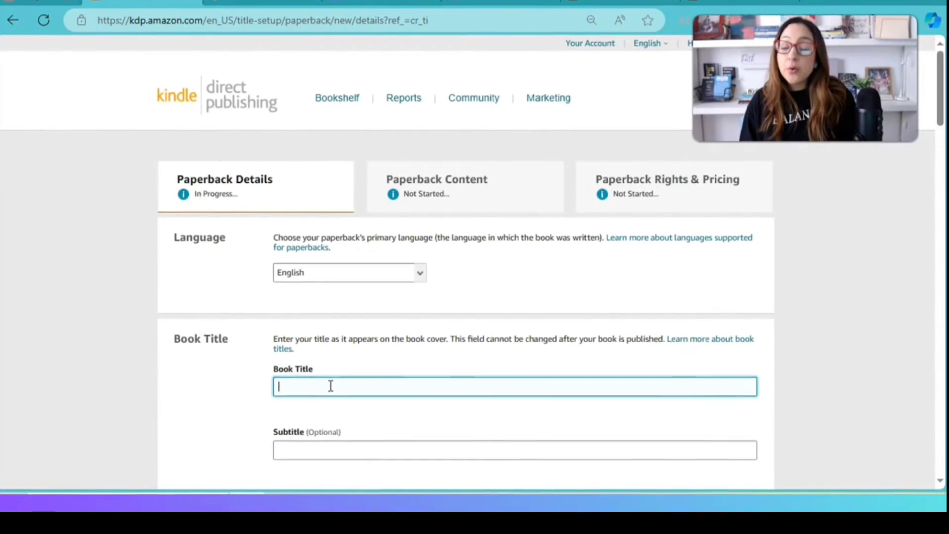
text(Word Search Puzzle for )
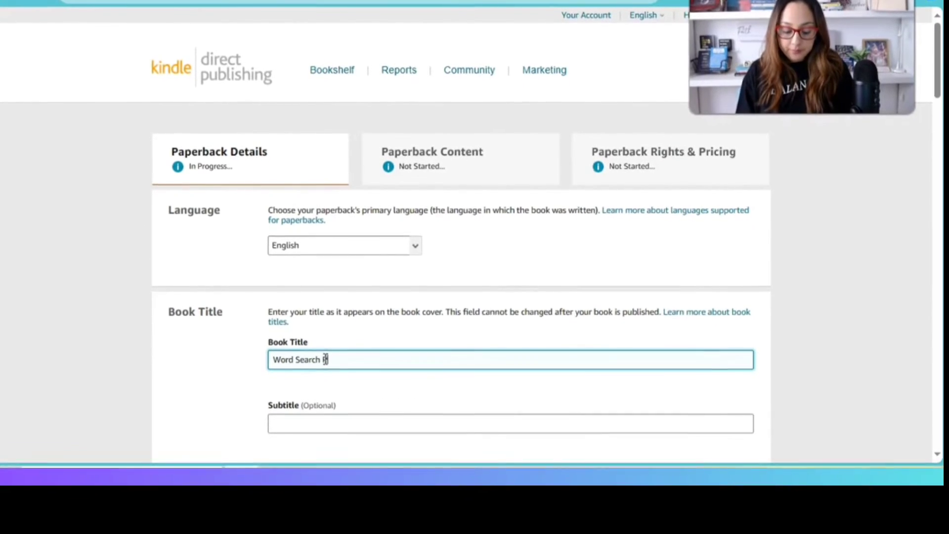
text(Fift)
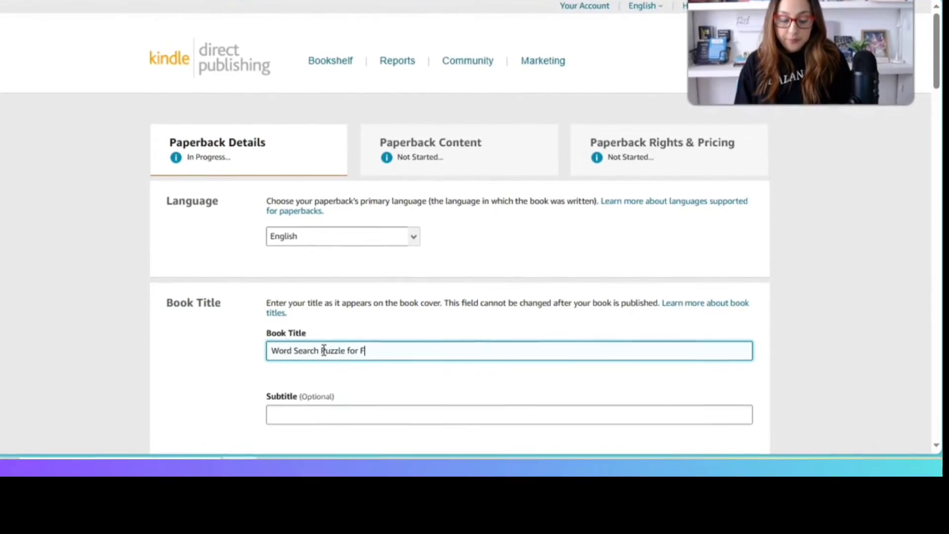
text(h Graders)
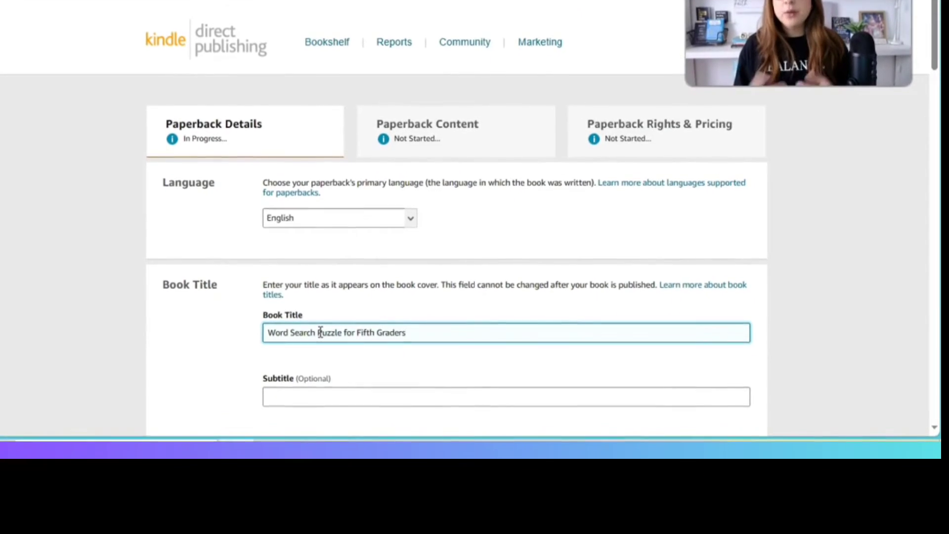
click(378, 388)
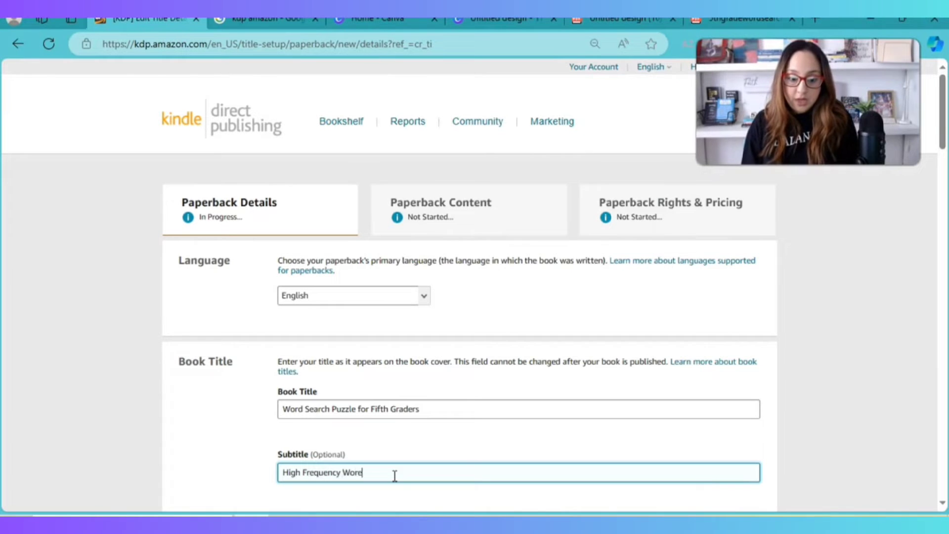
- Examine the optional Series and Edition Number sections of the paperback details
scroll(415, 455, down, 2)
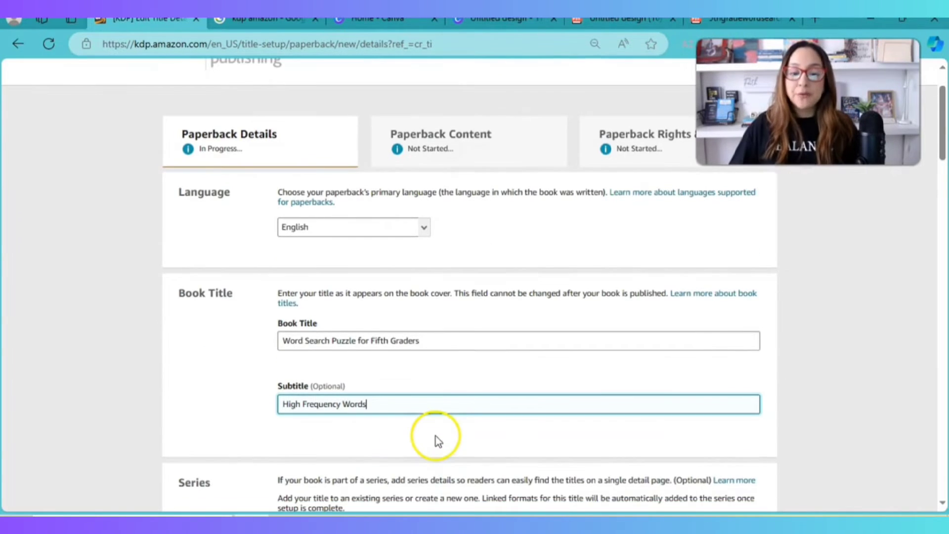
scroll(458, 395, down, 3)
scroll(459, 395, down, 3)
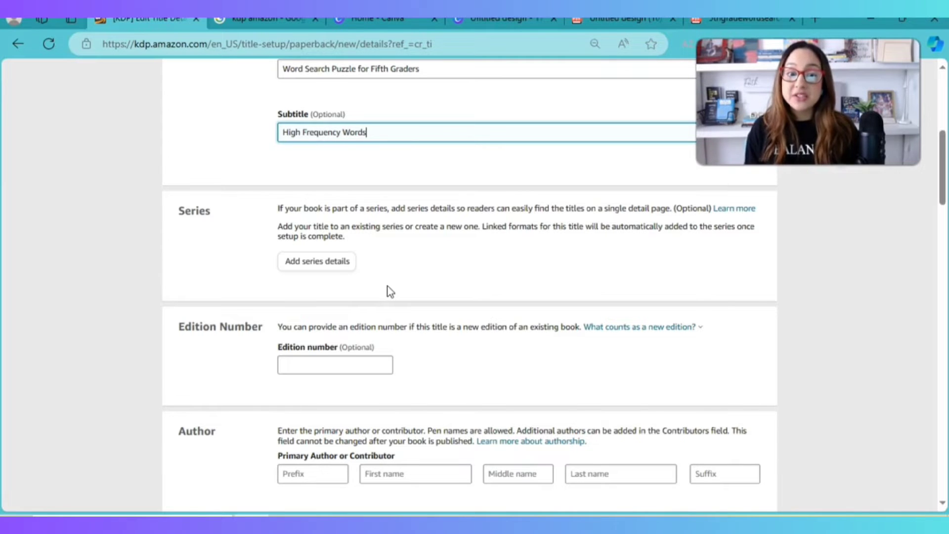
click(400, 277)
scroll(401, 278, down, 3)
click(359, 225)
click(355, 226)
click(394, 230)
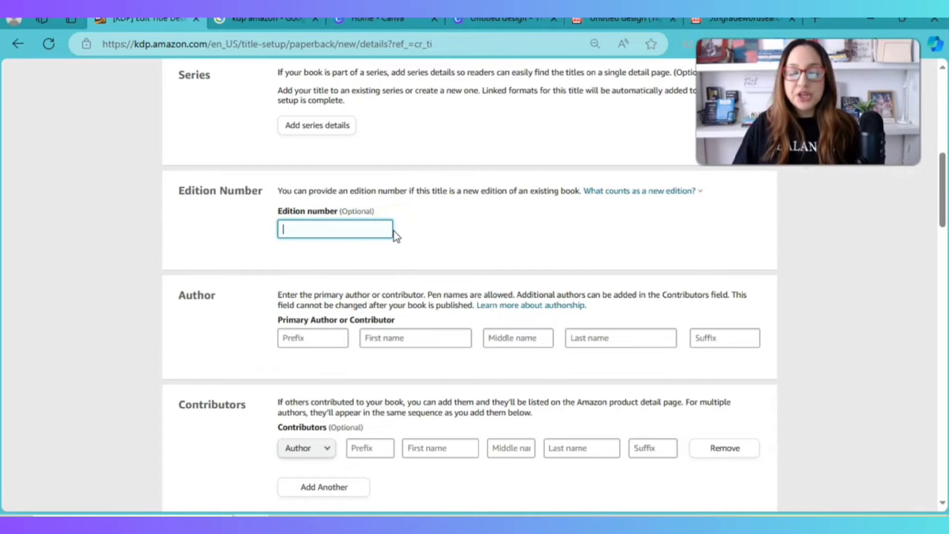
- Enter the primary author's first name as "Word Search" and last name as "Puzzle Mania"
scroll(394, 231, down, 1)
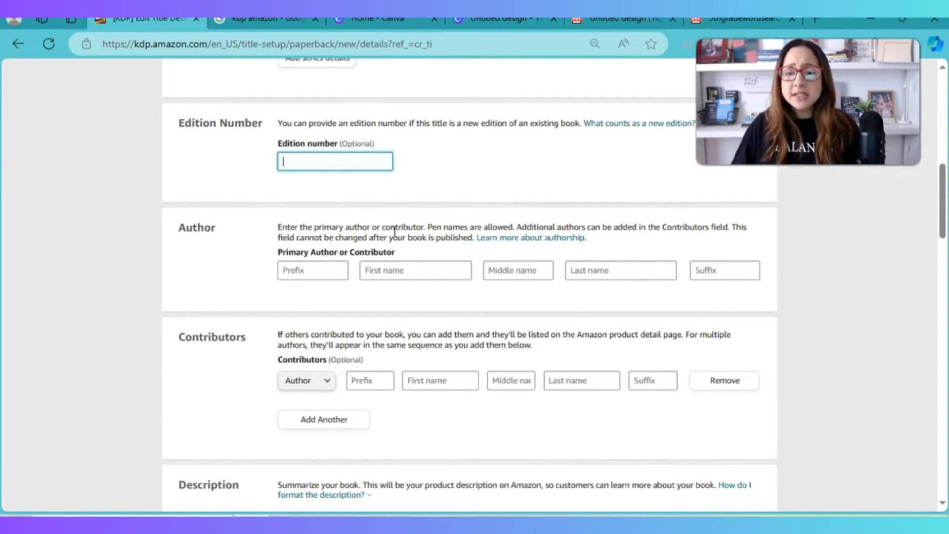
scroll(394, 232, down, 1)
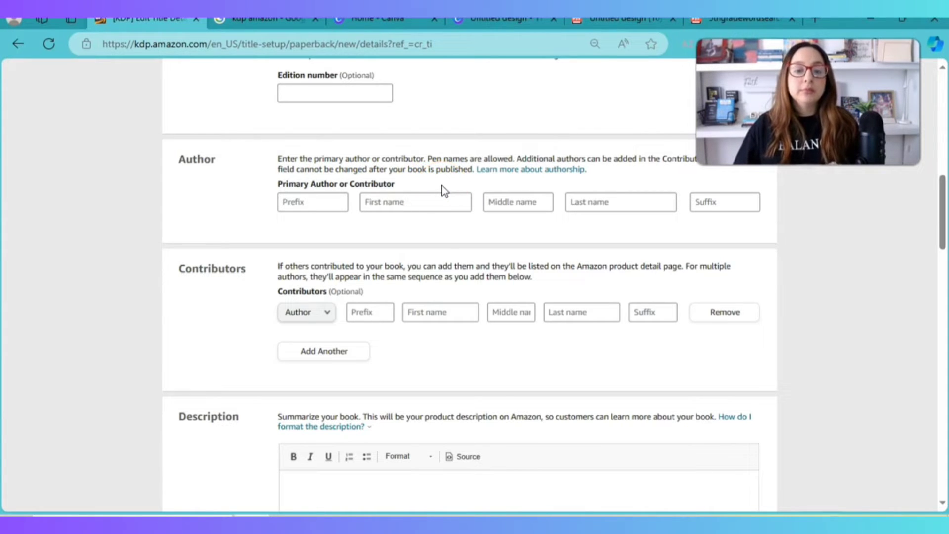
click(446, 199)
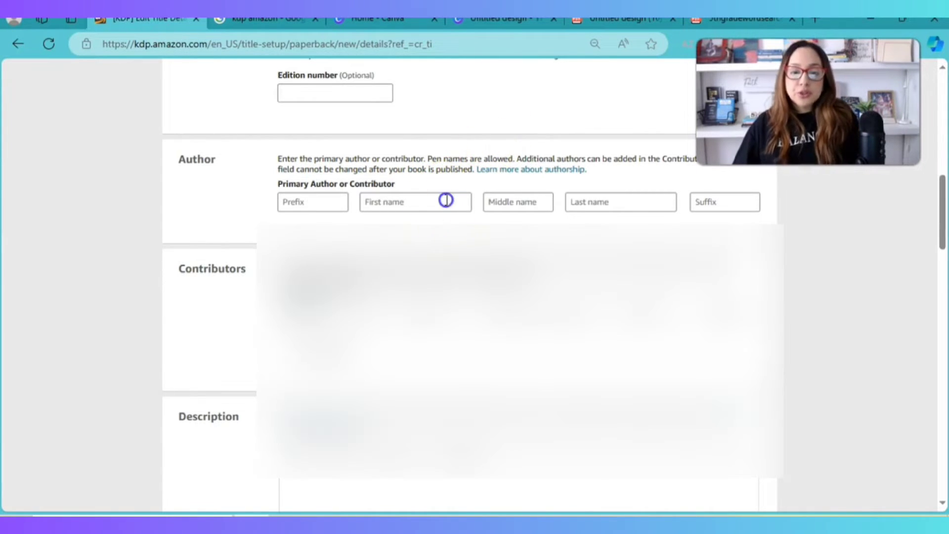
text(Word Search)
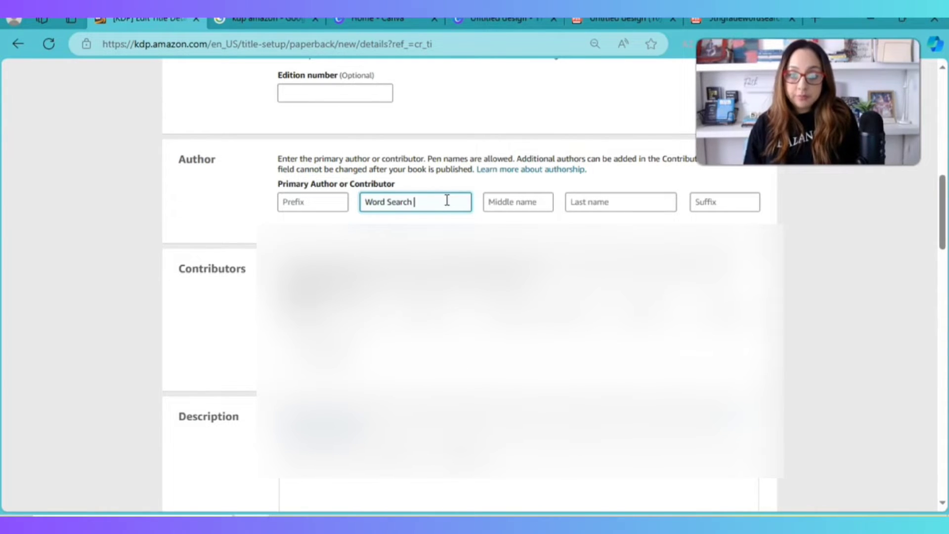
click(616, 201)
text(Puzzles Mani)
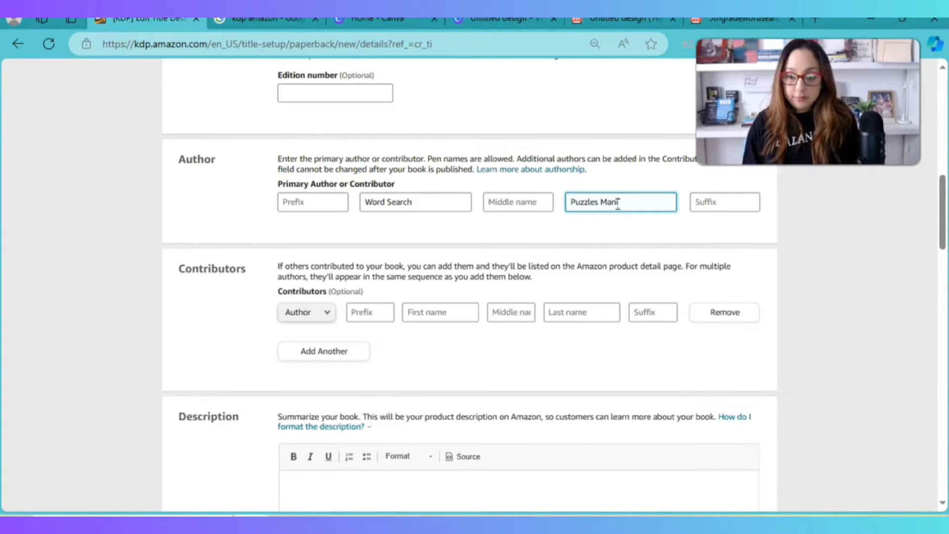
scroll(610, 243, down, 1)
key(ctrl+Left)
key(BackSpace)
key(BackSpace)
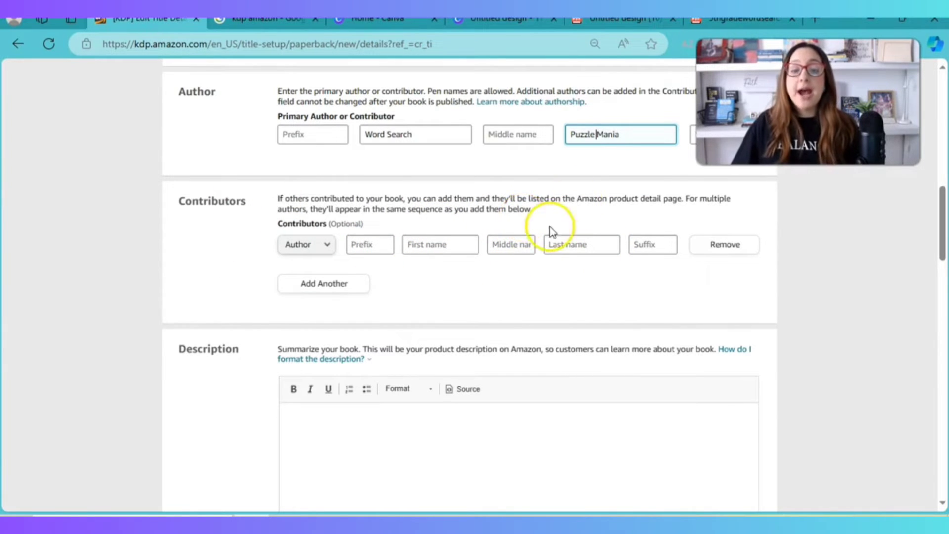
- Search Google for chatgpt and go to the ChatGPT site to get help with the book description
scroll(453, 368, down, 2)
click(366, 313)
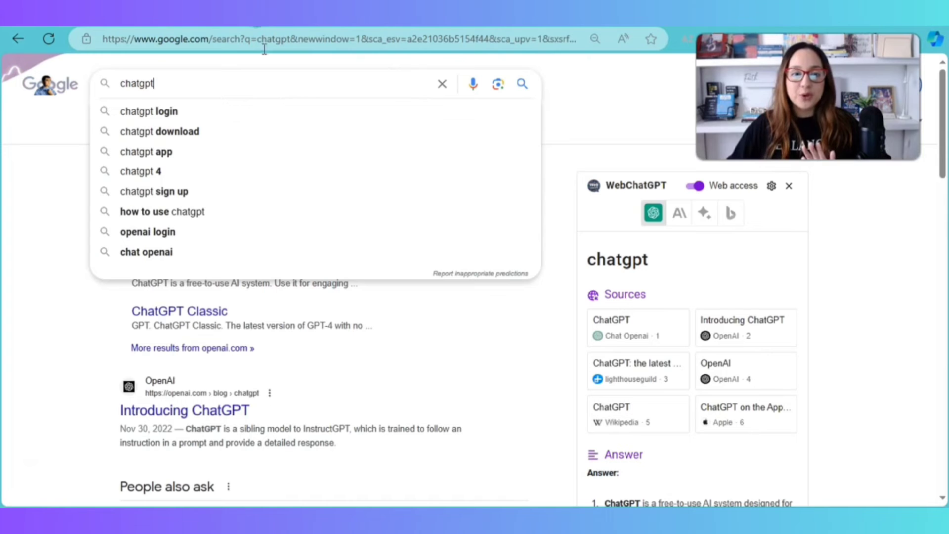
click(178, 82)
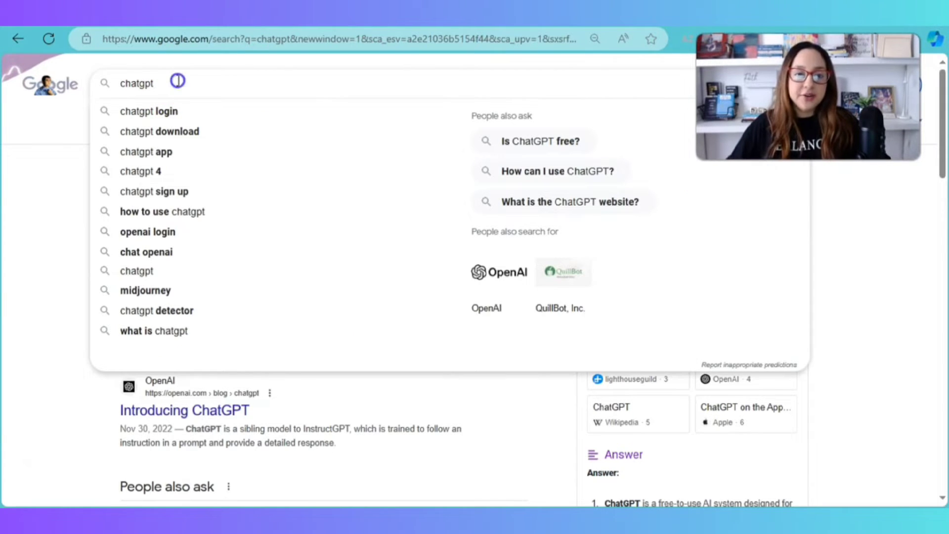
key(Return)
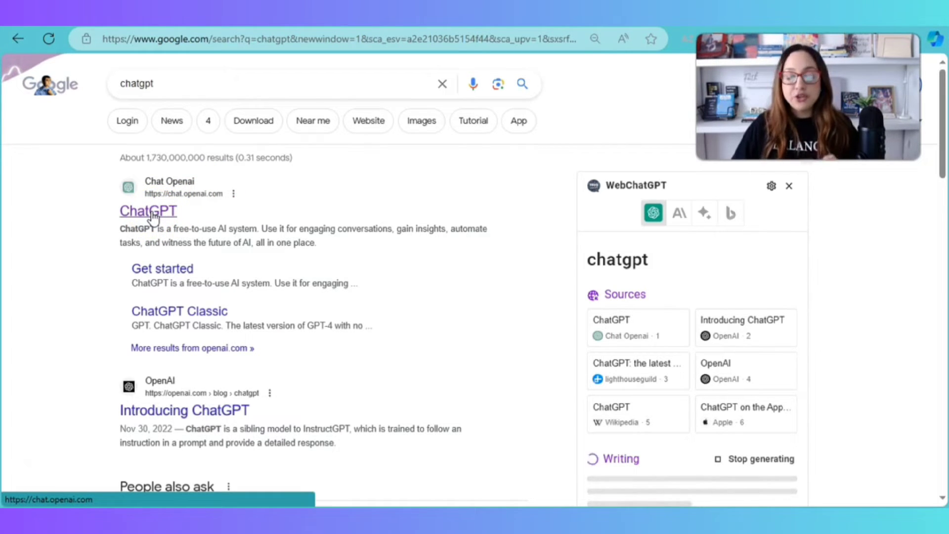
click(652, 301)
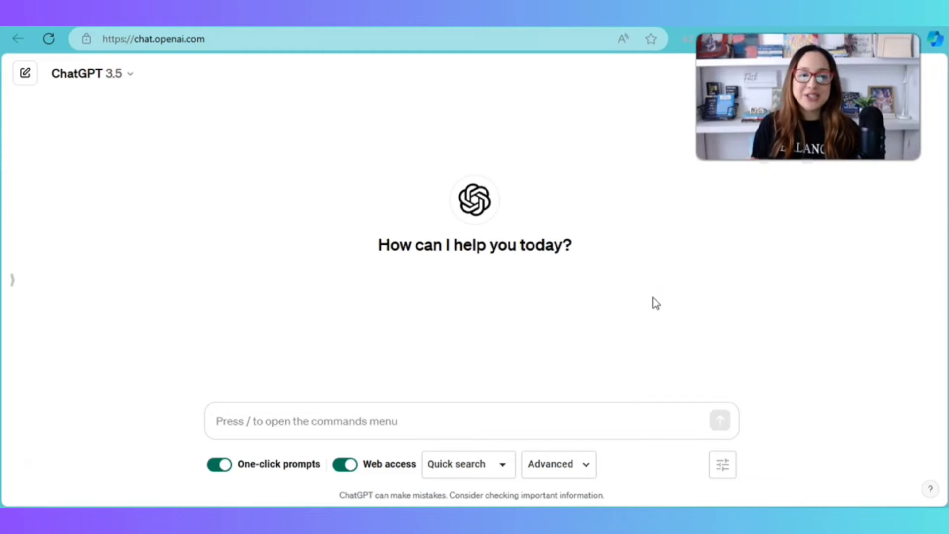
- Ask ChatGPT: "Write a book description for a 5th grade word search puzzle that includes high frequency words."
click(391, 418)
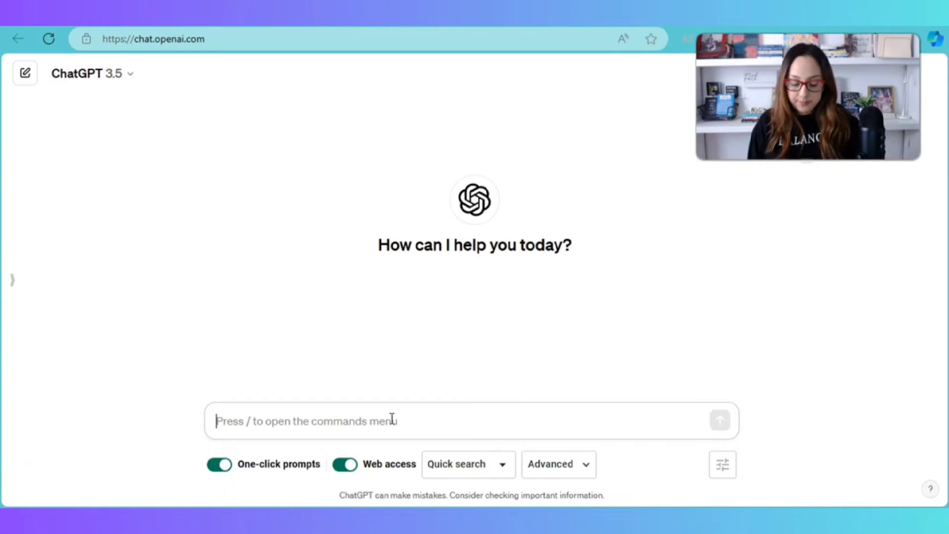
text(Wr)
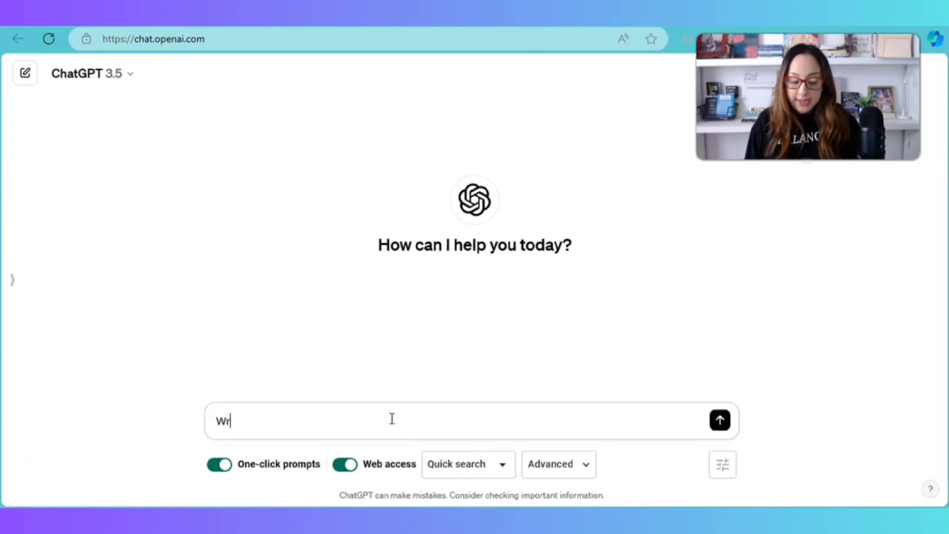
text(ite a book description for a)
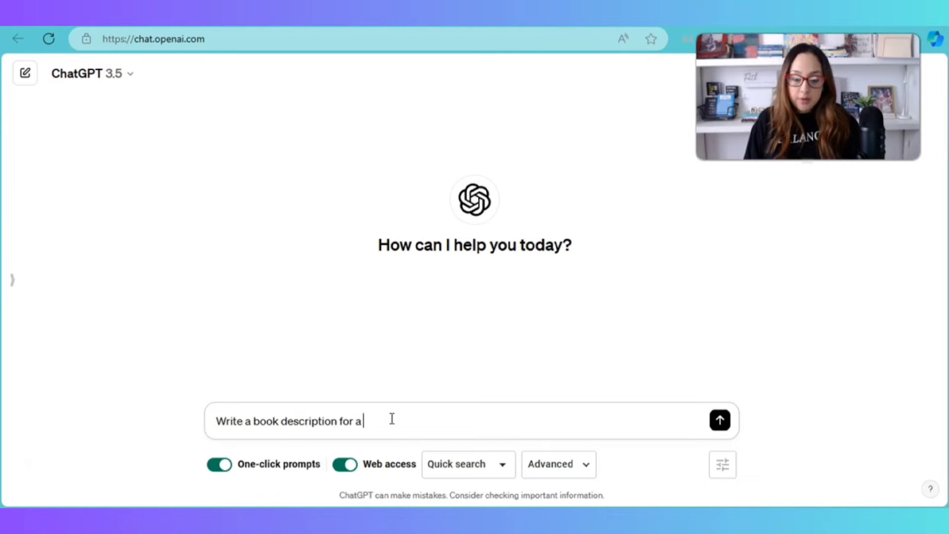
text( 5h grade)
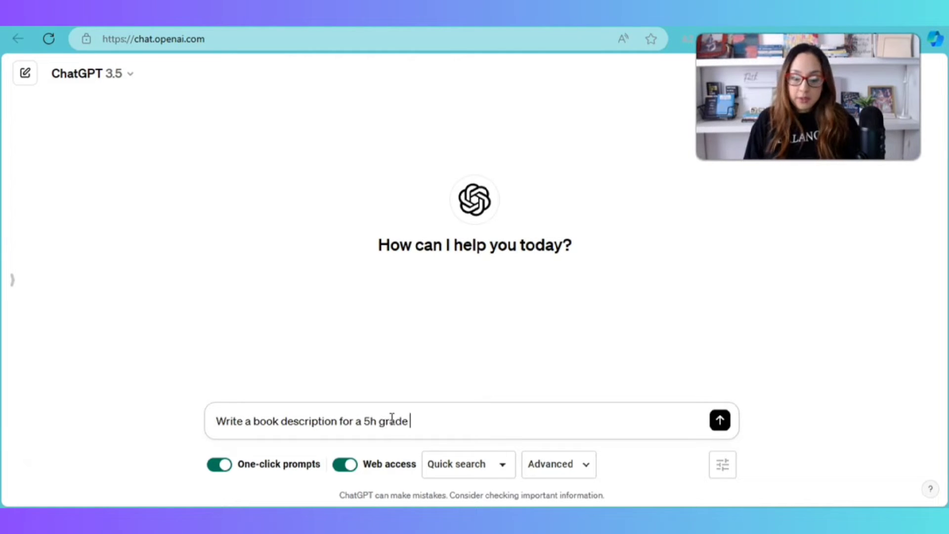
key(BackSpace)
key(BackSpace)
key(BackSpace)
key(BackSpace)
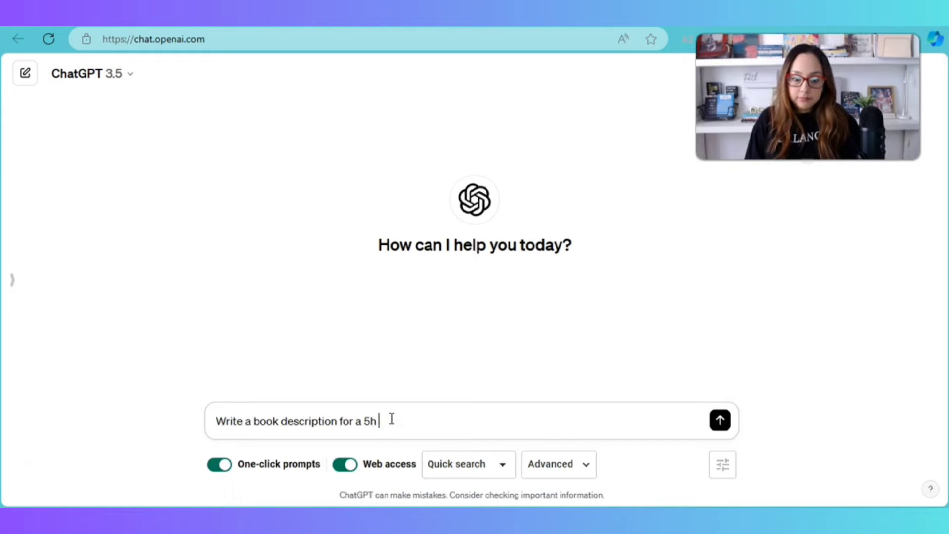
text(e grade word)
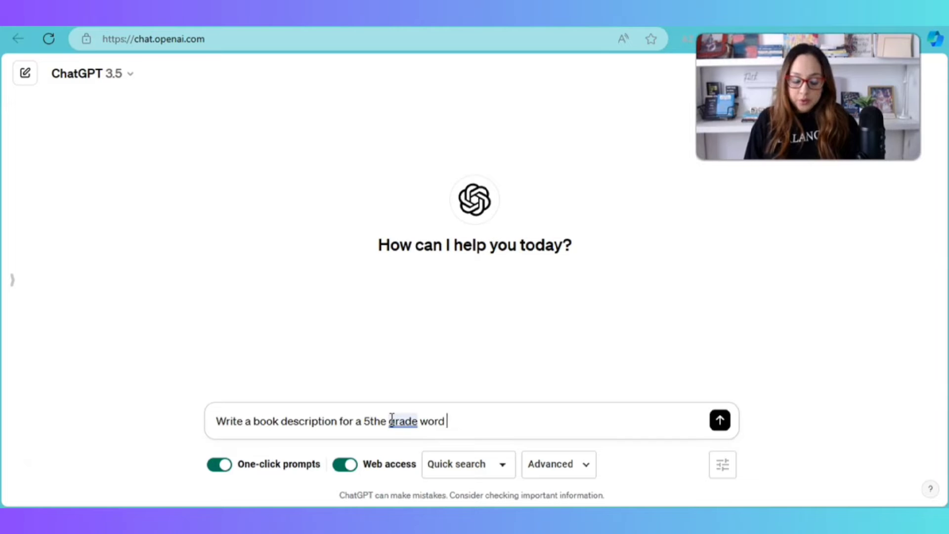
text( search puzzle )
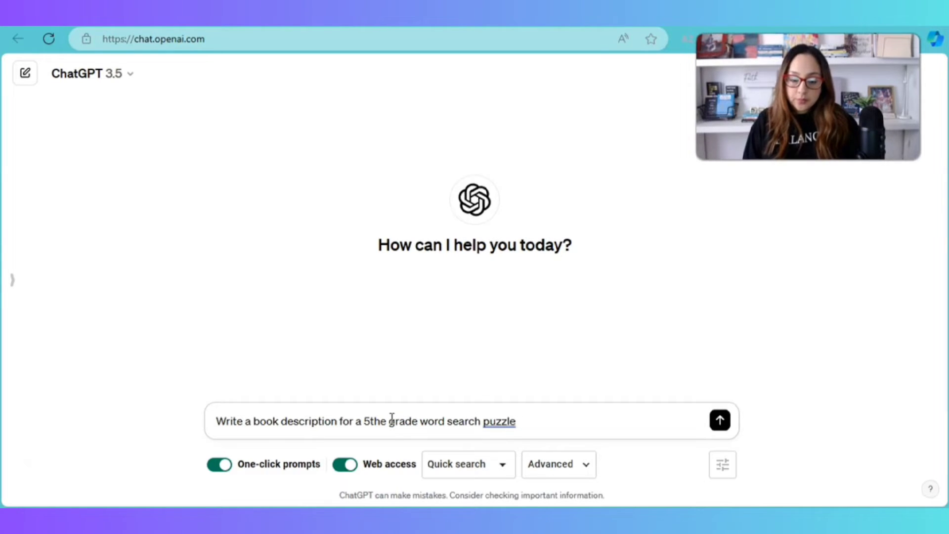
text(that includes high frequency wor)
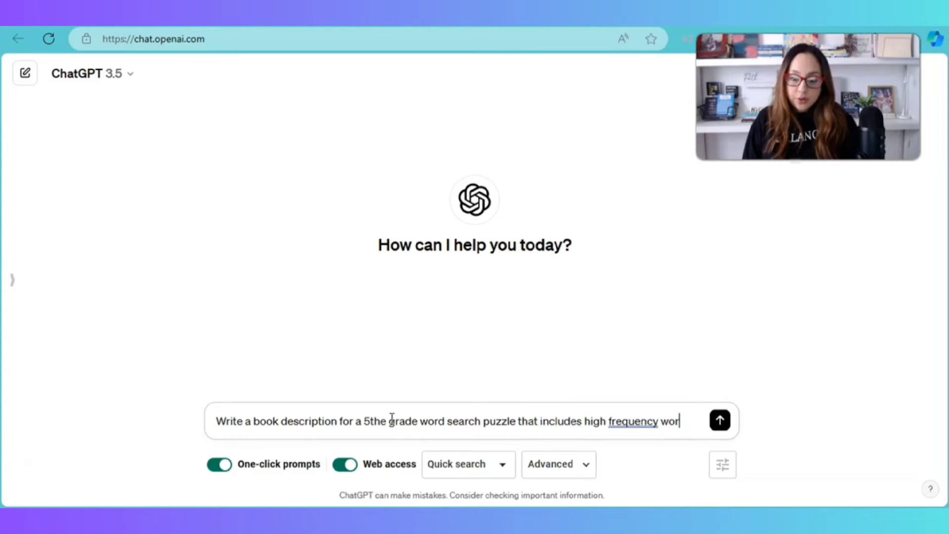
click(388, 419)
key(BackSpace)
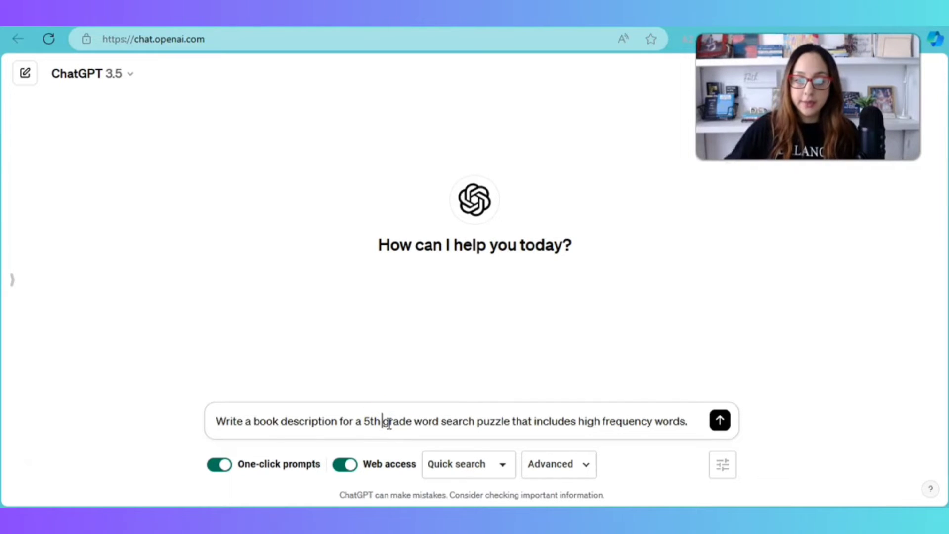
click(720, 420)
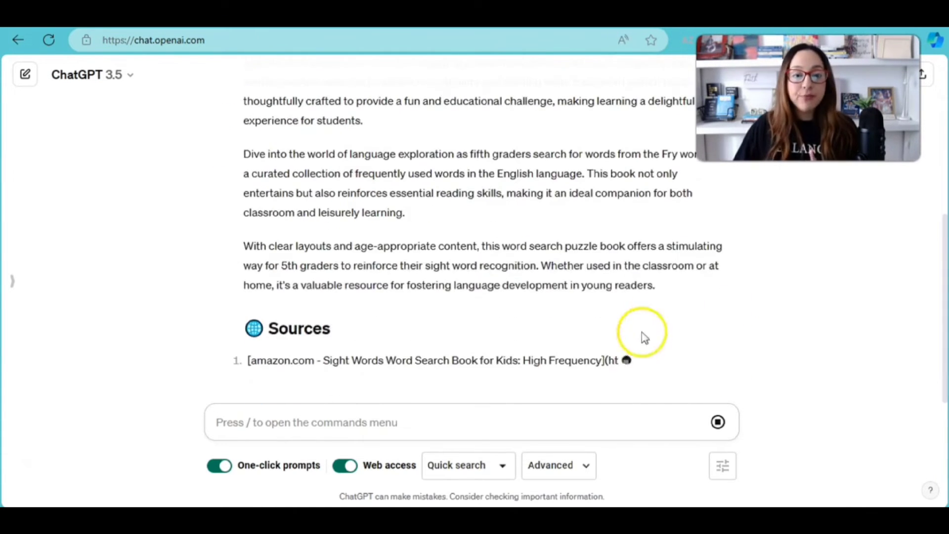
- Copy the first two paragraphs of ChatGPT's answer into the Description field of the KDP paperback details
scroll(425, 277, up, 4)
scroll(529, 320, up, 2)
scroll(531, 319, down, 6)
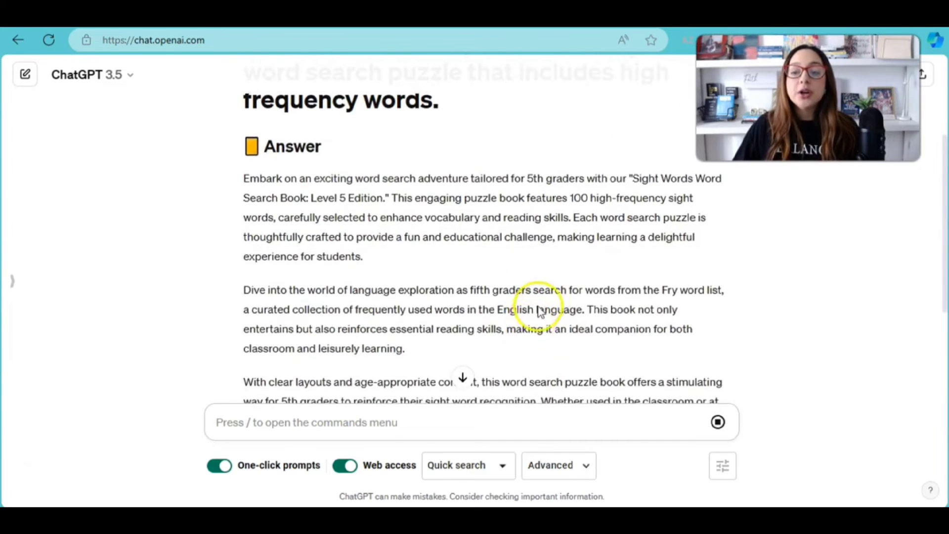
scroll(490, 298, up, 3)
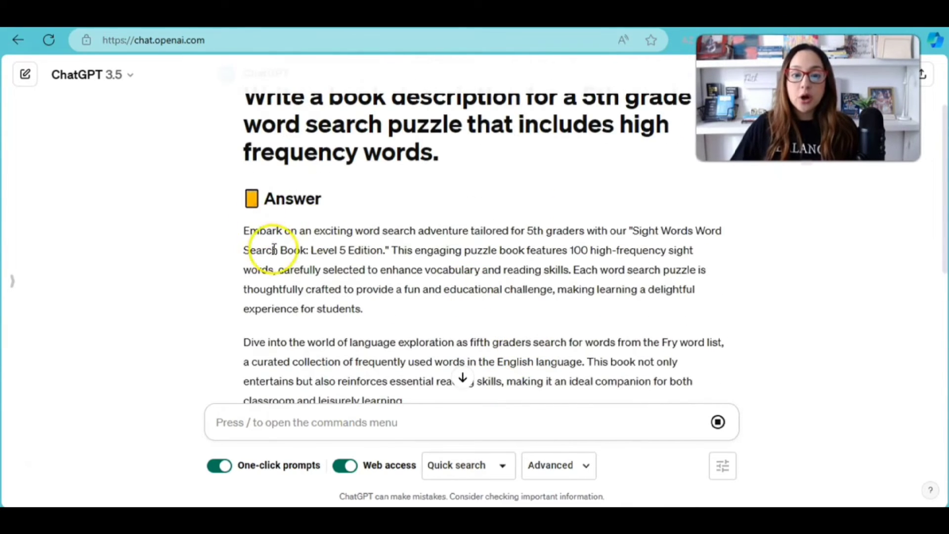
drag(244, 231, 452, 248)
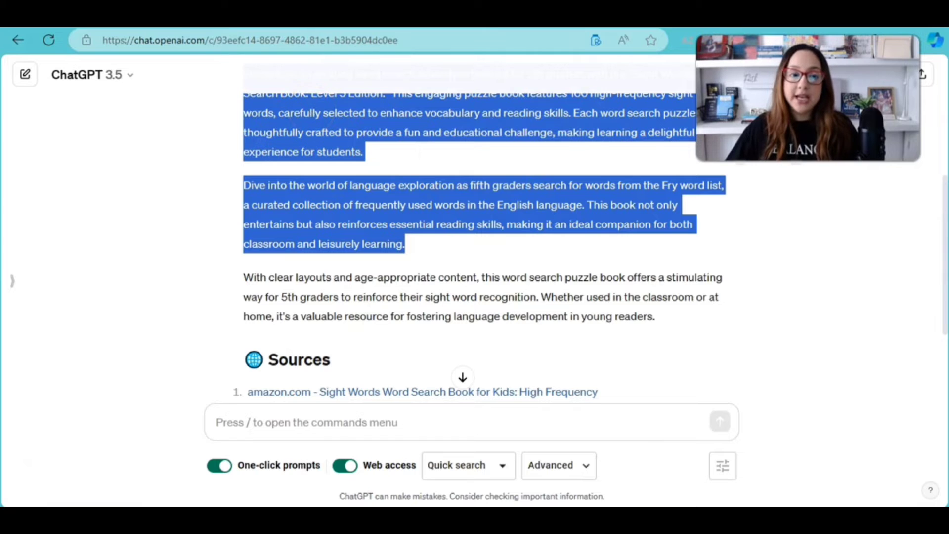
key(ctrl+Tab)
click(324, 281)
text(Embark on an exciting word search adventure tailored for 5th graders with our "Sight Words Word Search Book: Level 5 Edition." This engaging puzzle book features 100 high-frequency sight words, carefully selected to enhance vocabulary and reading skills. Each word search puzzle is thoughtfully crafted to provide a fun and educational challenge, making learning a delightful experience for students. Dive into the world of language exploration as fifth graders search for words from the Fry word list, a curated collection of frequently used words in the English language. This book not only entertains but also reinforces essential reading skills, making it an ideal companion for both classroom and leisurely learning.)
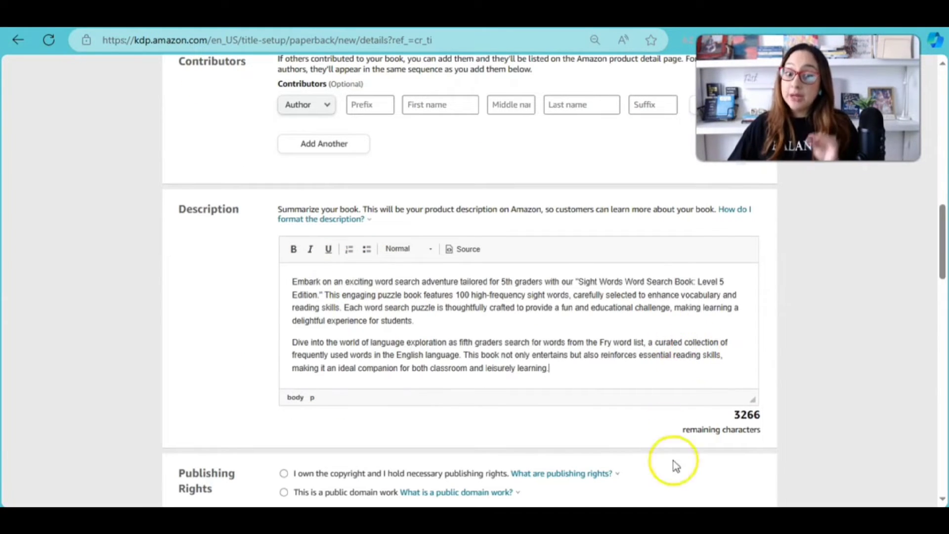
- Declare under Publishing Rights that you own the copyright and hold the necessary publishing rights
scroll(544, 311, down, 2)
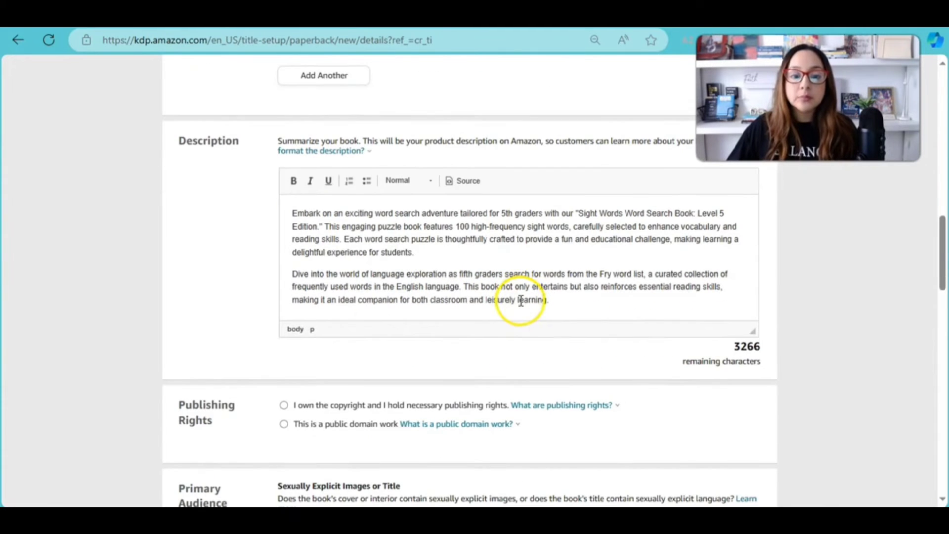
scroll(485, 339, down, 2)
scroll(485, 339, down, 1)
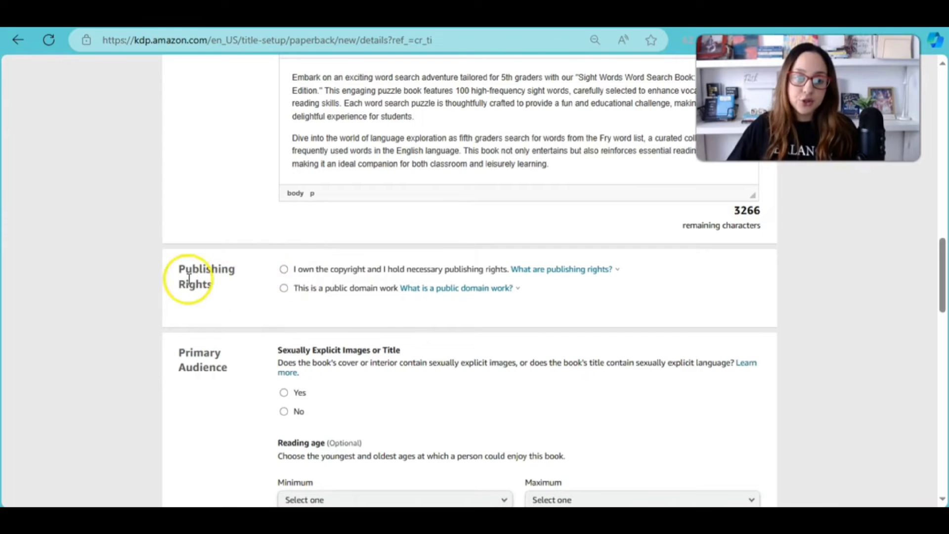
click(284, 270)
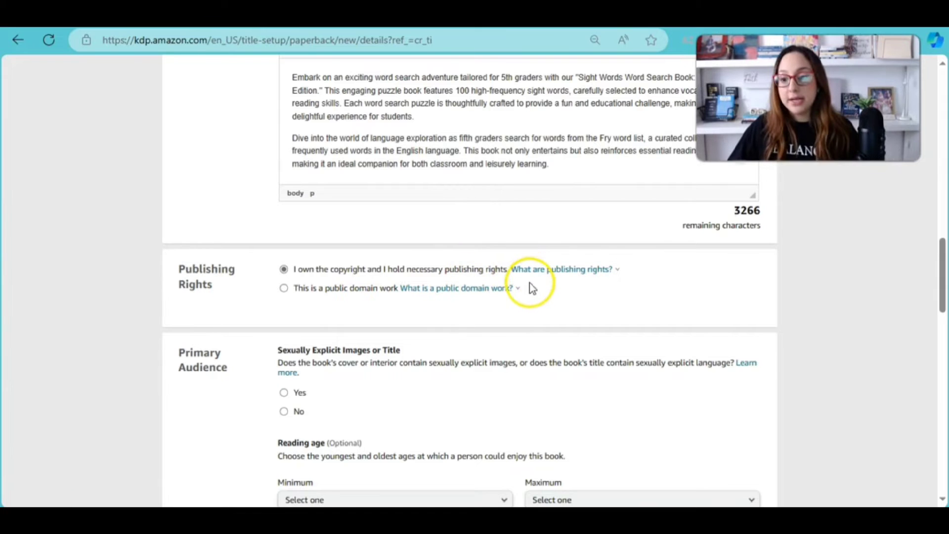
- Answer No to sexually explicit images or title, and set the reading age from 10 to 12
scroll(466, 328, down, 2)
scroll(314, 303, down, 2)
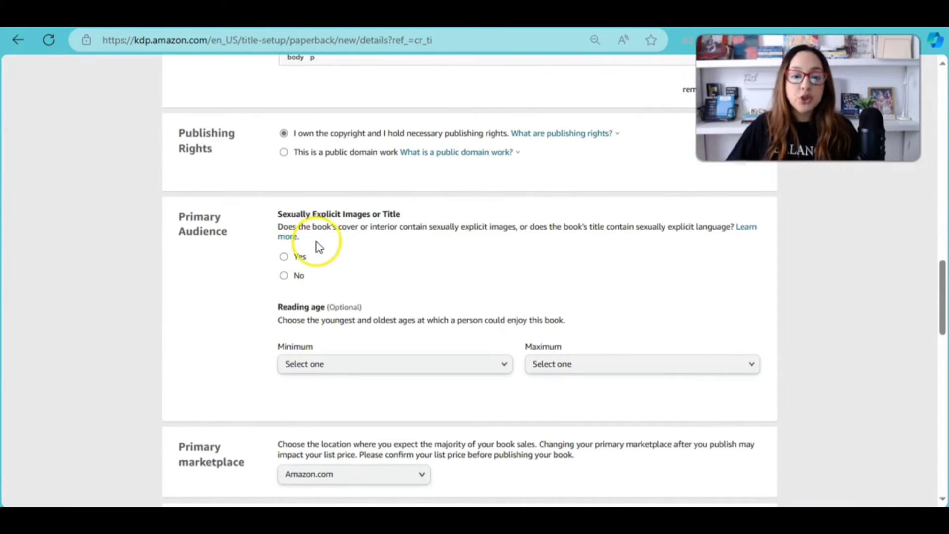
click(284, 275)
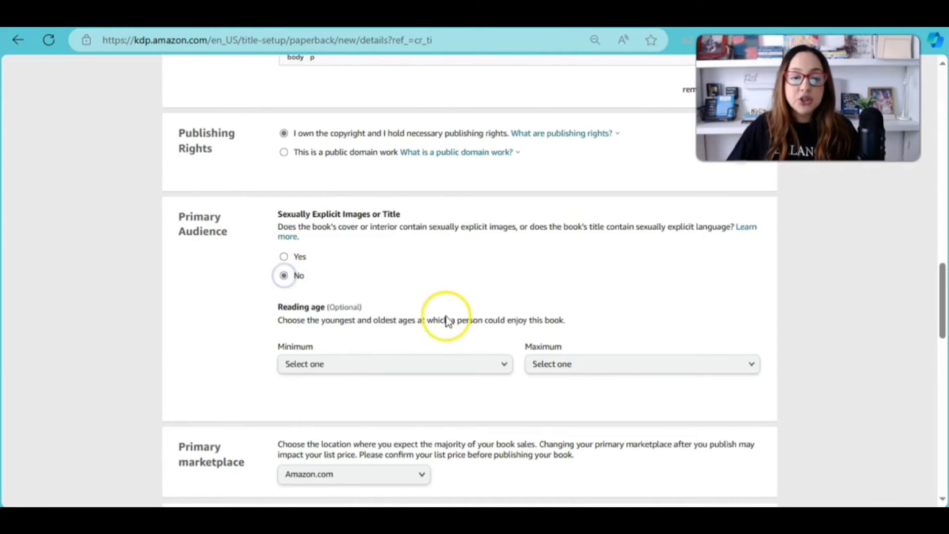
scroll(318, 317, down, 4)
click(376, 235)
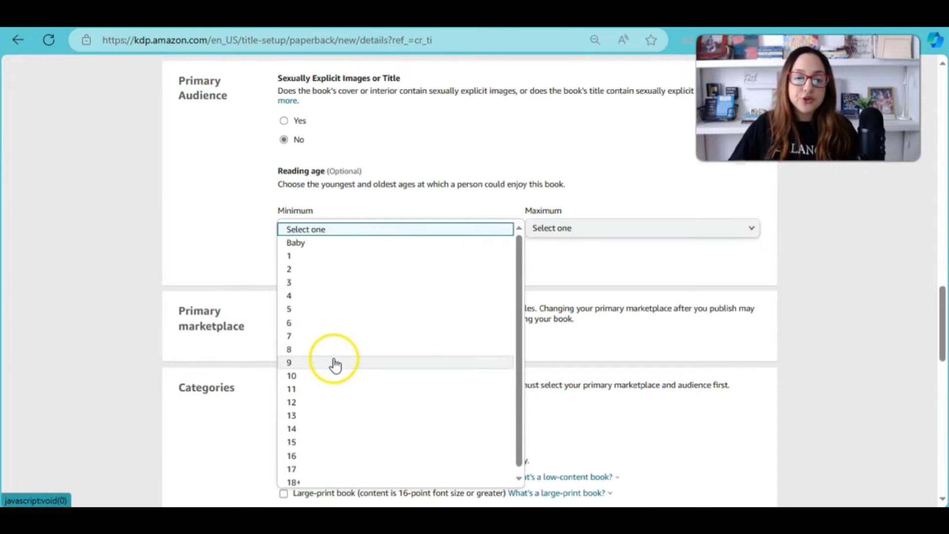
click(324, 377)
click(597, 233)
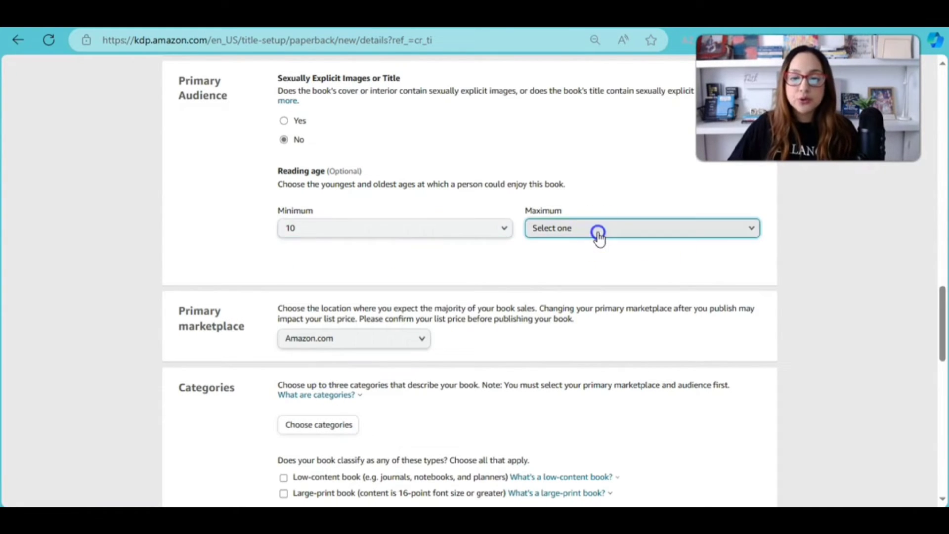
click(583, 276)
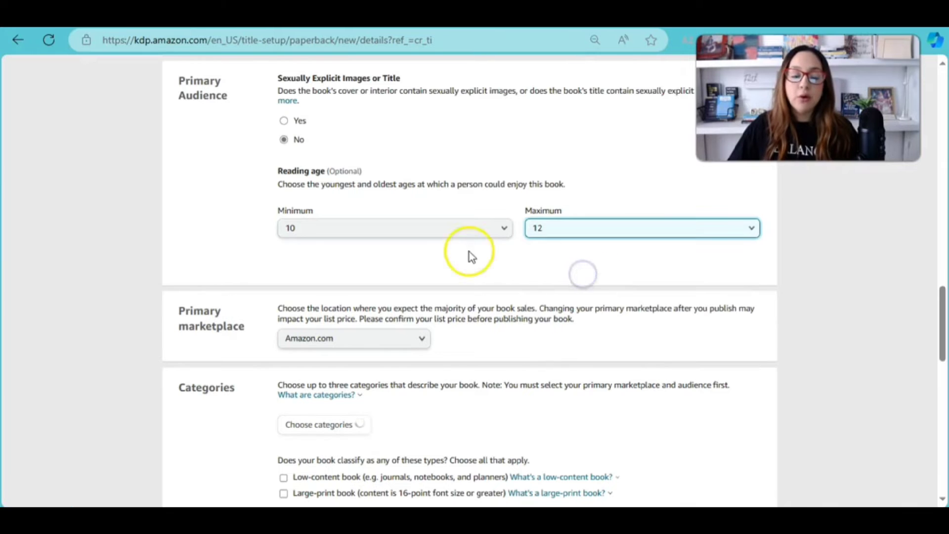
- Select Amazon.com as the book's primary marketplace
scroll(532, 278, down, 1)
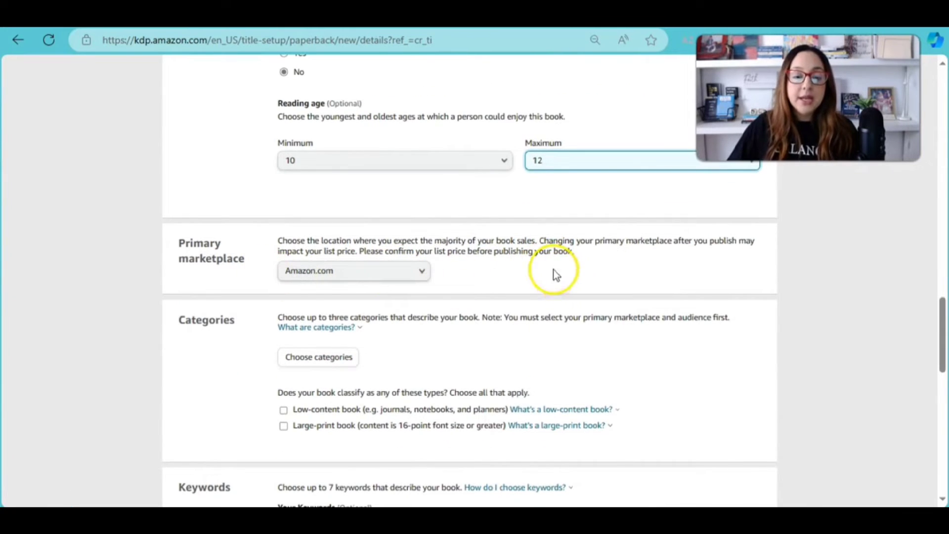
scroll(513, 304, down, 2)
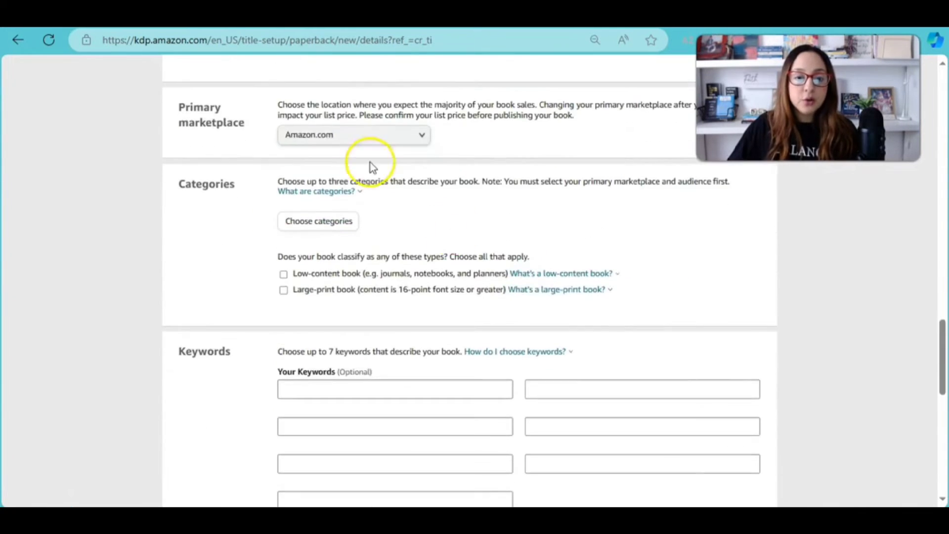
click(370, 144)
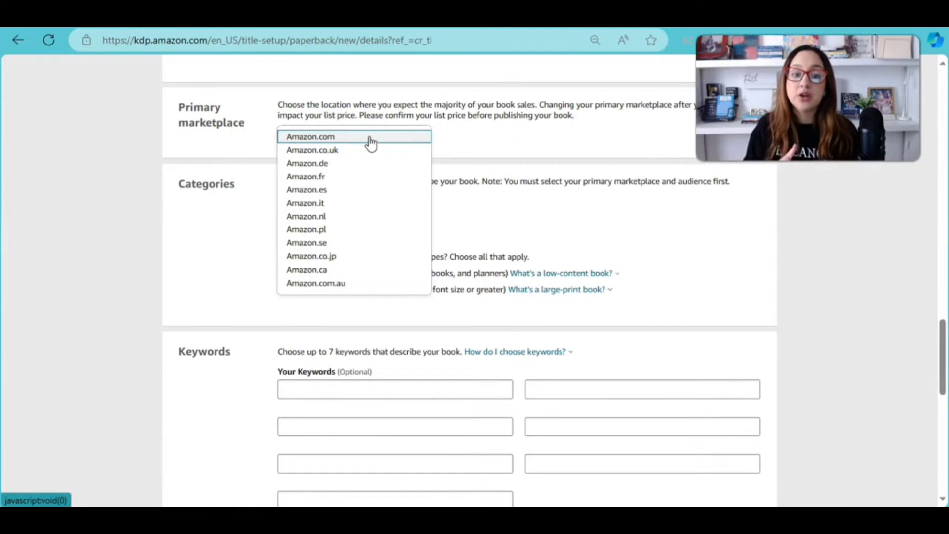
click(370, 142)
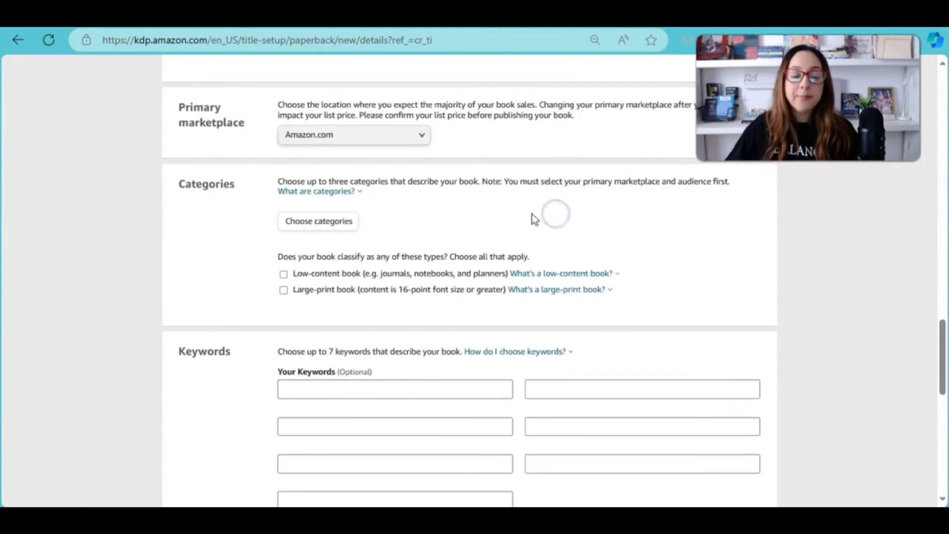
- Choose the Crafts & Hobbies placements Activity Books and General plus Vocabulary & Spelling under Children's Books, and classify the book as low-content
click(345, 231)
click(382, 275)
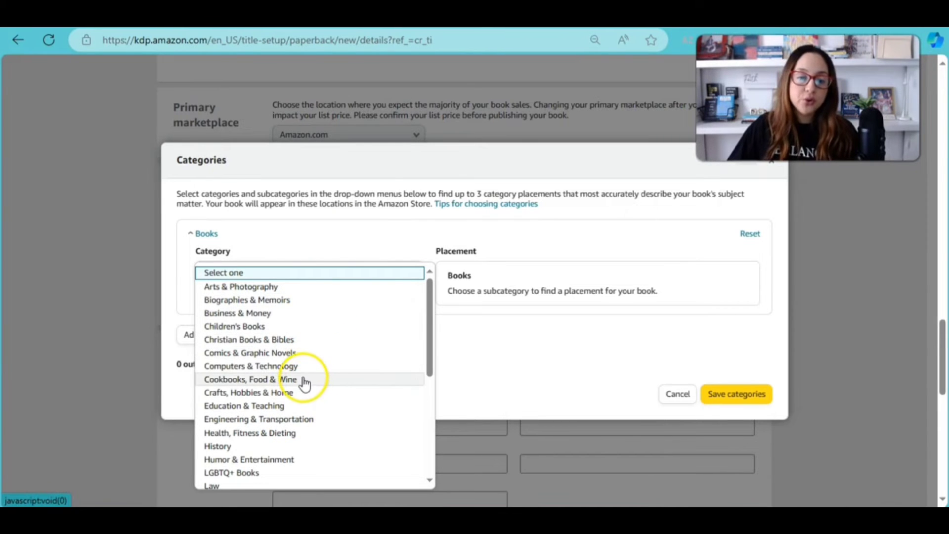
scroll(346, 381, down, 1)
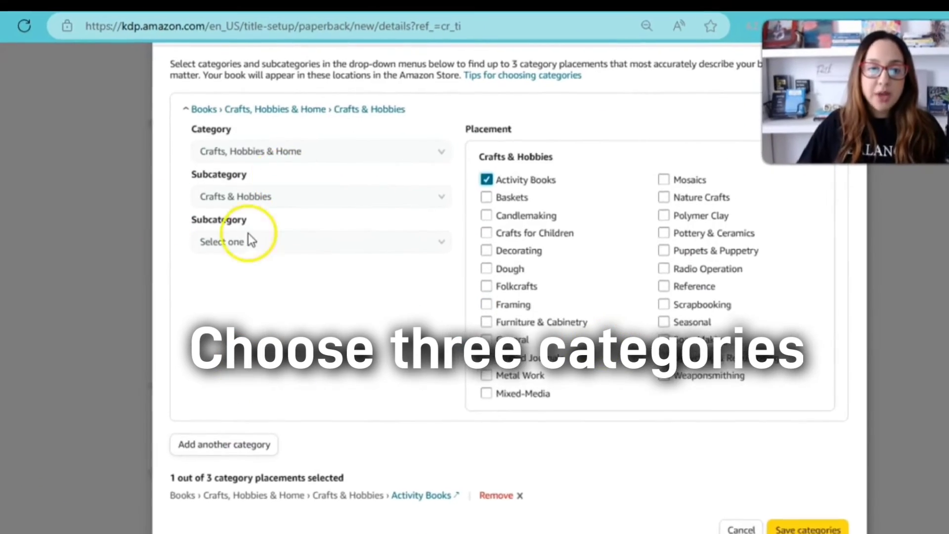
click(265, 519)
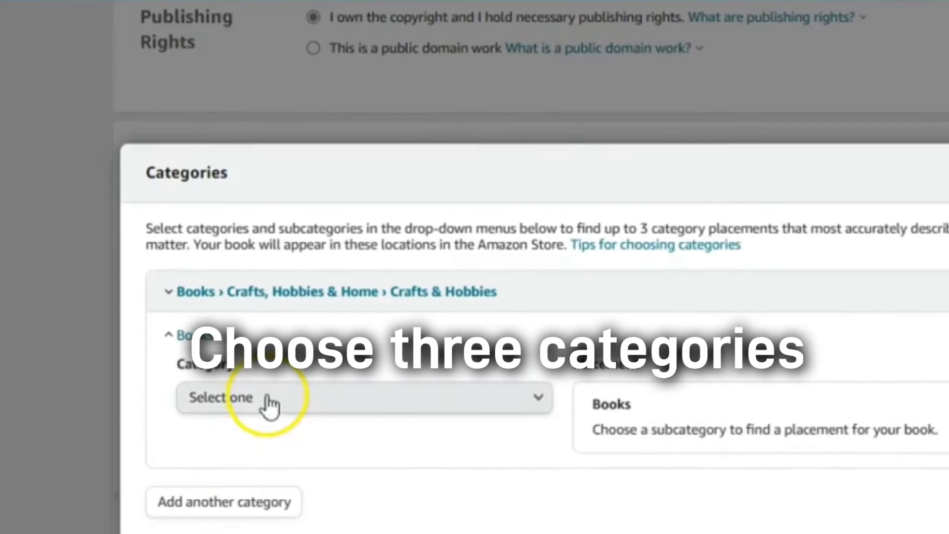
click(272, 398)
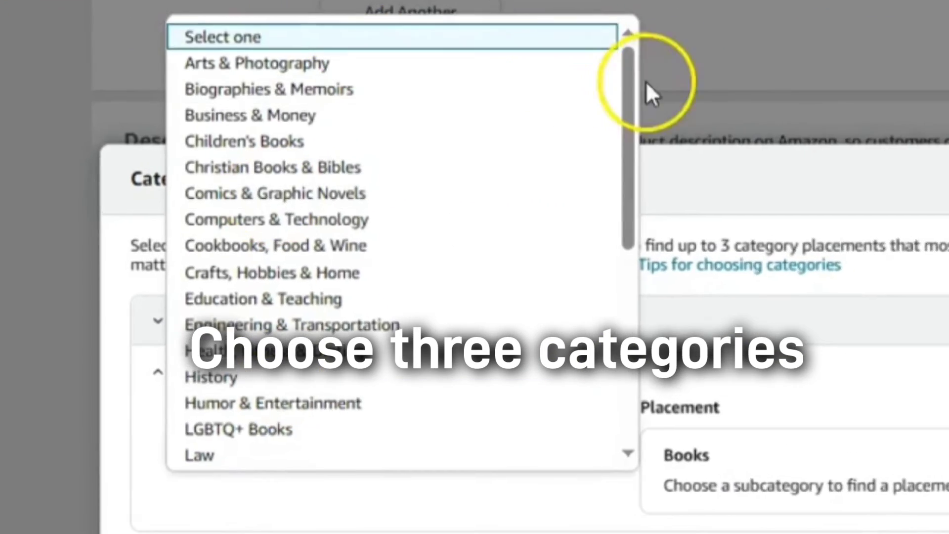
scroll(622, 84, down, 5)
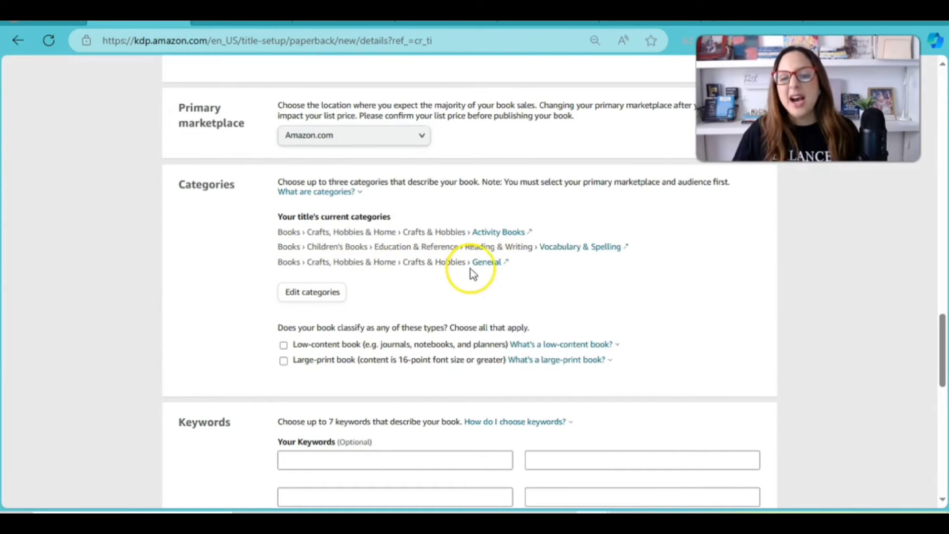
scroll(504, 271, down, 1)
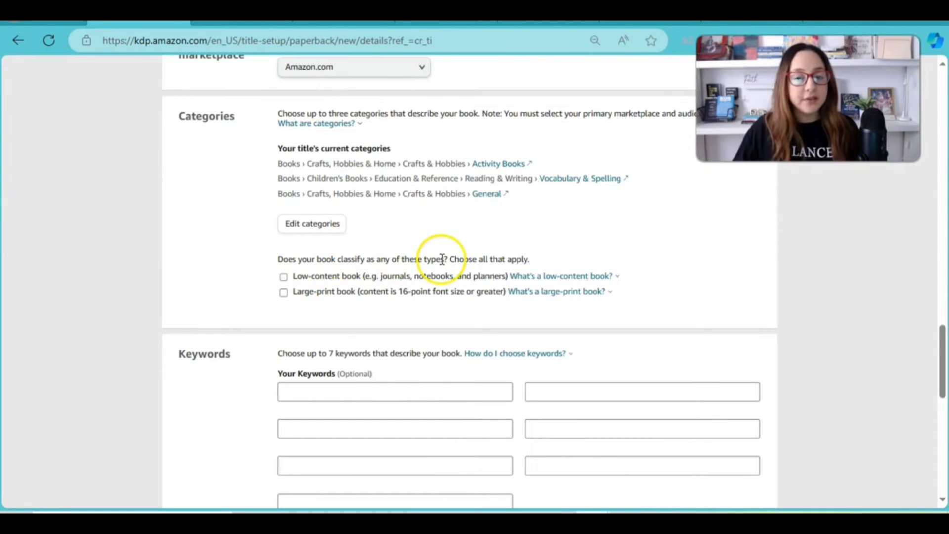
click(285, 277)
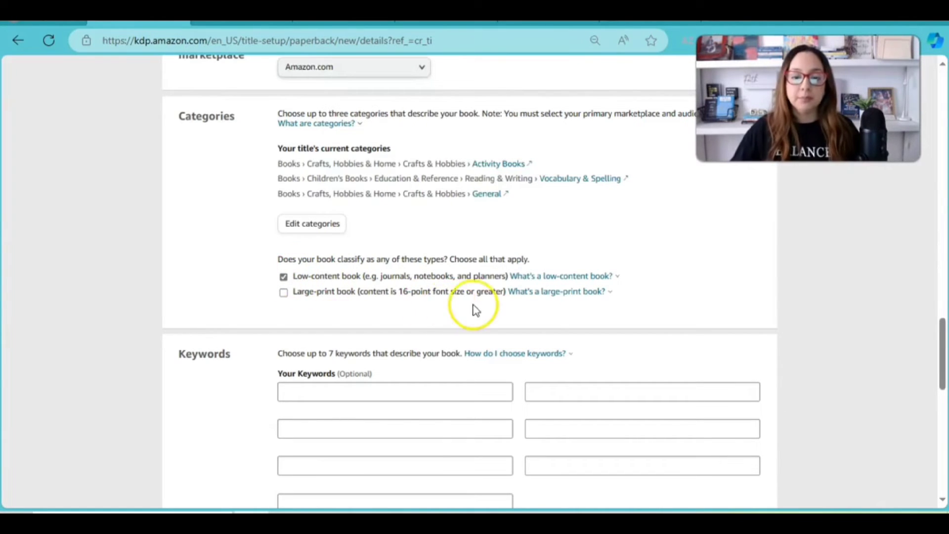
- Enter the keywords "word search puzzle for kids", "puzles for fifth graders", "activity books" and "activity book for kids"
scroll(329, 325, down, 1)
click(329, 324)
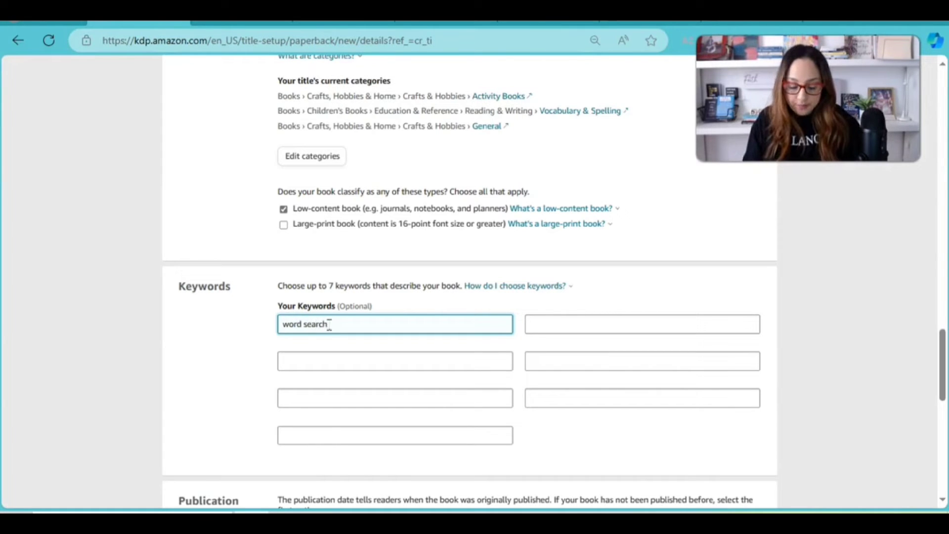
key(Tab)
text(word)
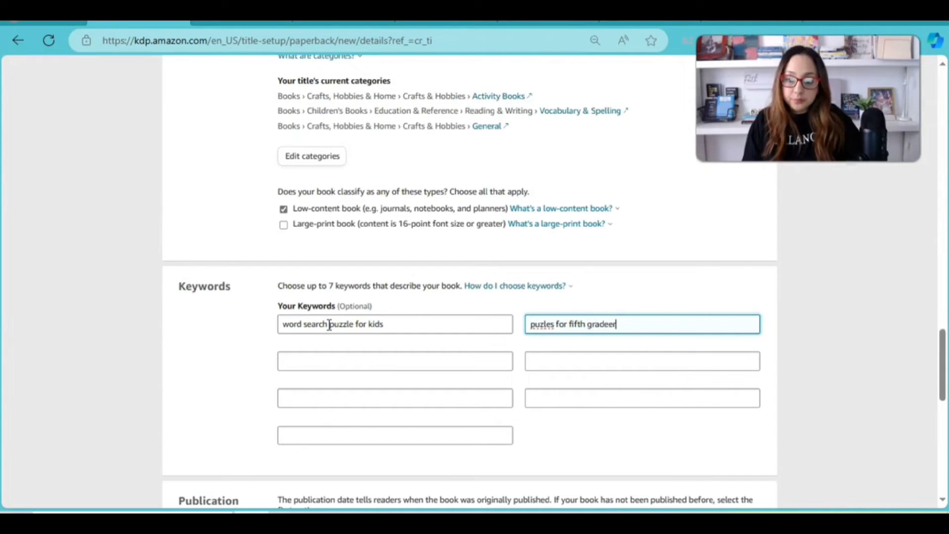
key(Tab)
text(a)
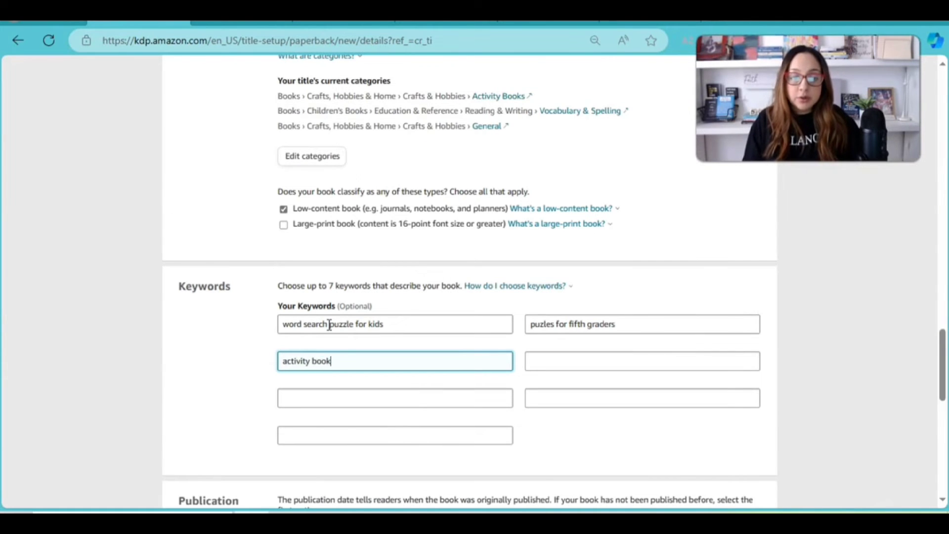
key(Tab)
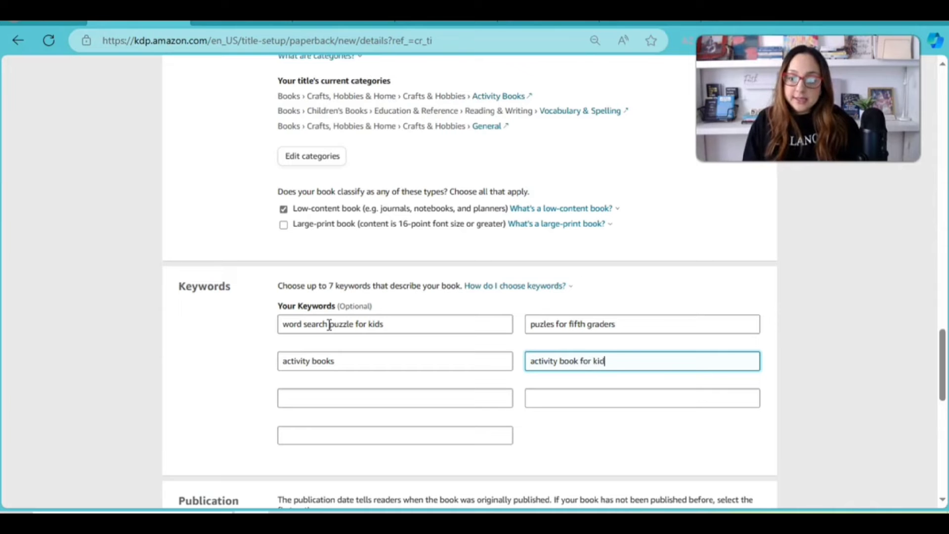
- Save the paperback details and continue to the paperback content
scroll(568, 366, down, 3)
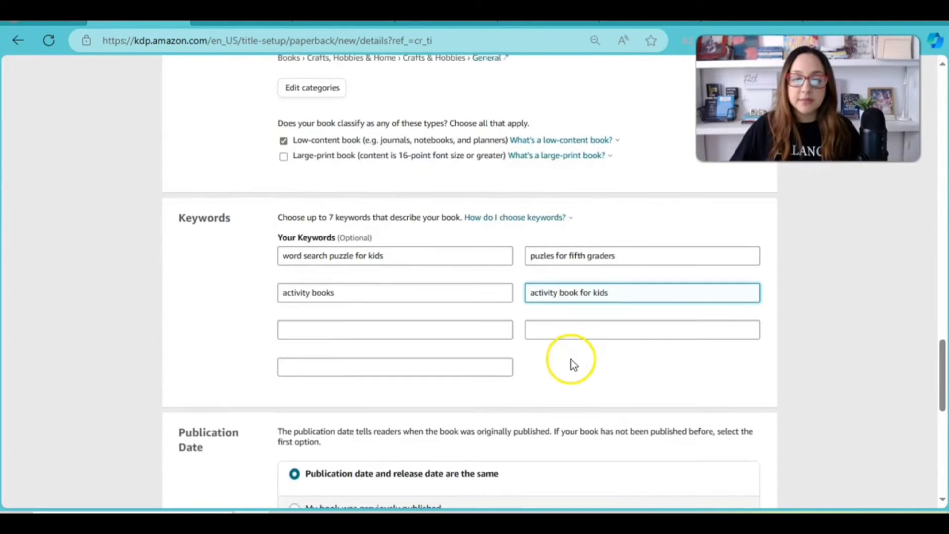
scroll(571, 363, down, 5)
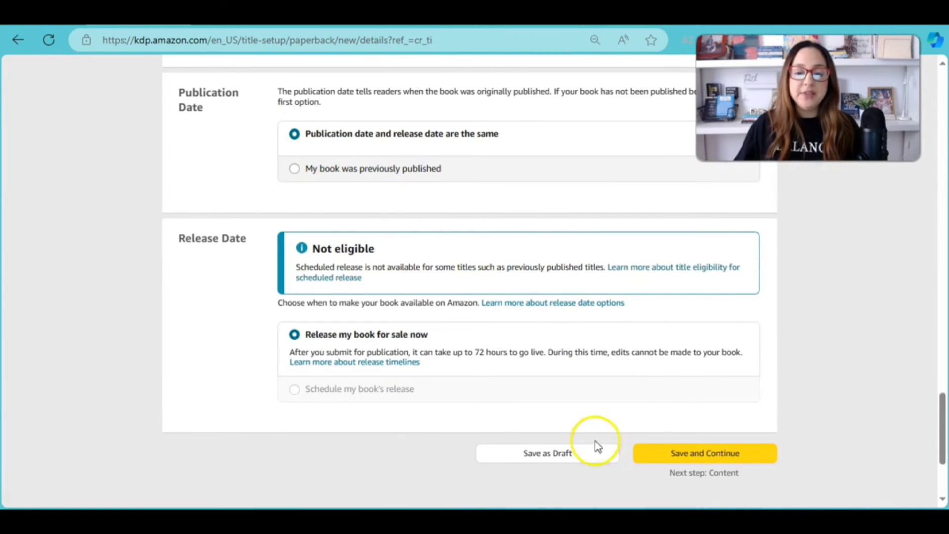
click(692, 454)
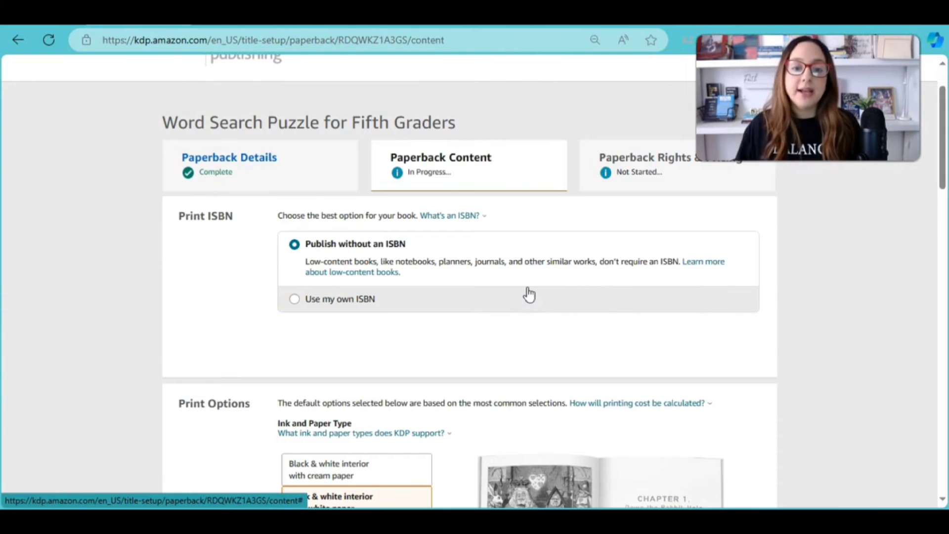
- Set the paperback's trim size to 8.5 x 11 in under the print options
scroll(518, 300, down, 1)
scroll(517, 293, down, 3)
scroll(518, 295, up, 4)
scroll(519, 356, up, 1)
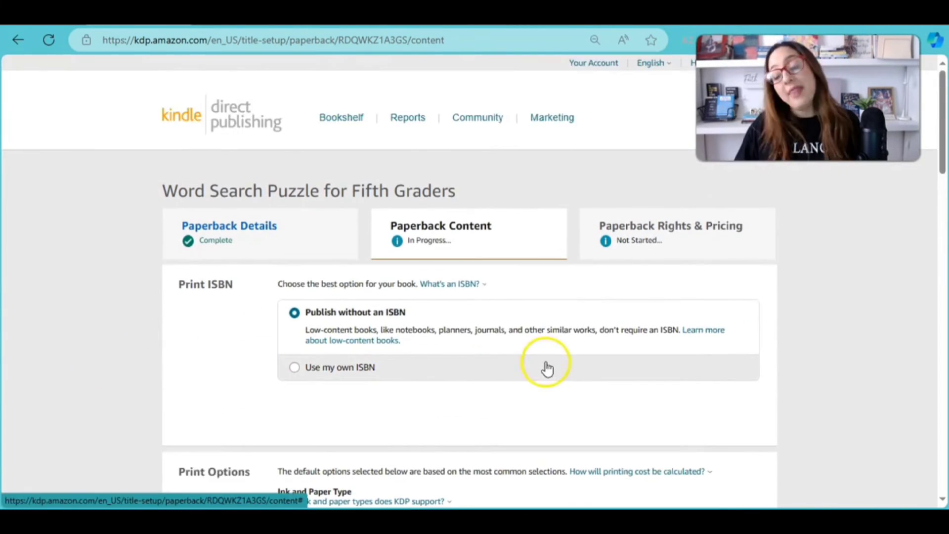
scroll(500, 373, down, 5)
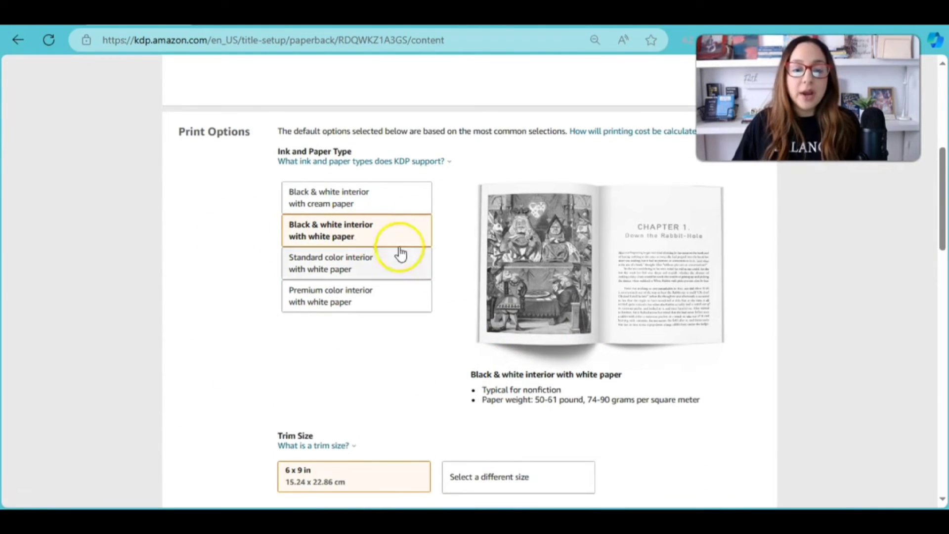
scroll(435, 267, down, 1)
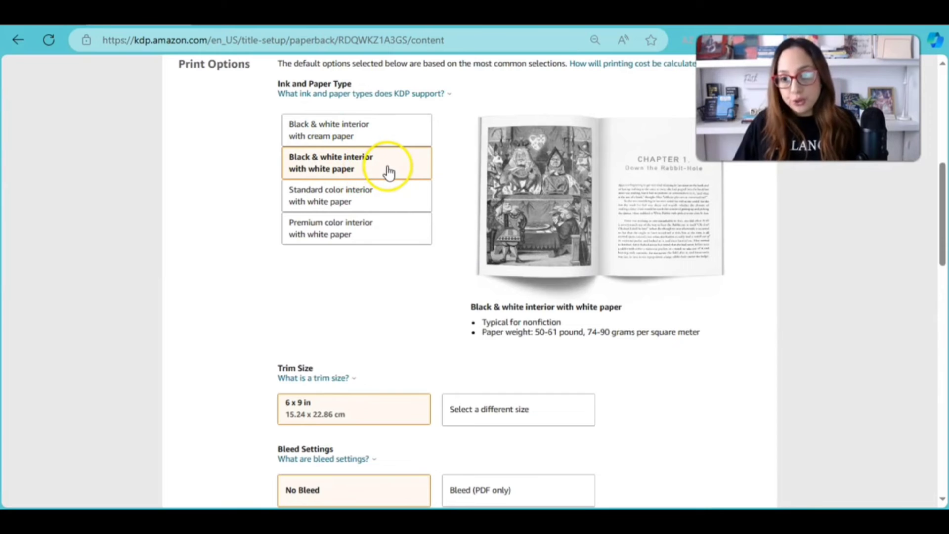
scroll(390, 168, down, 3)
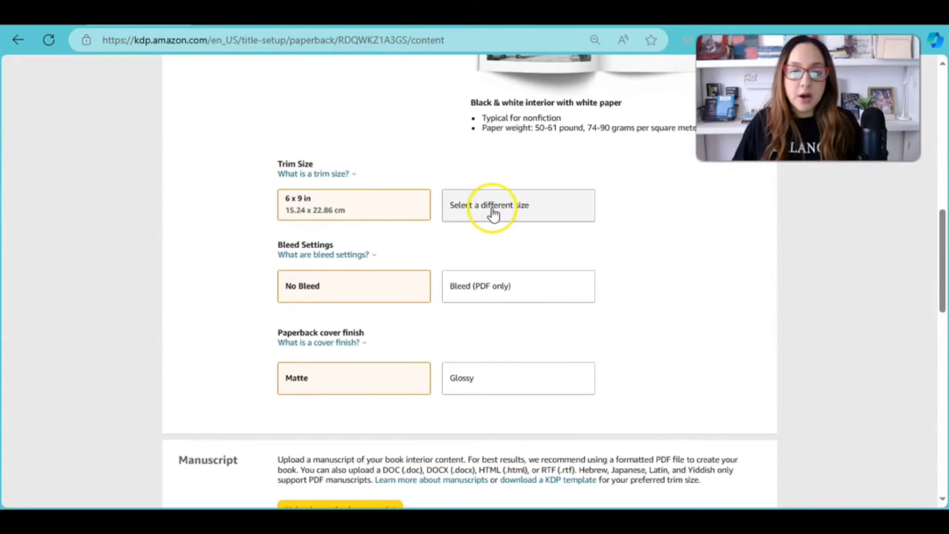
click(489, 212)
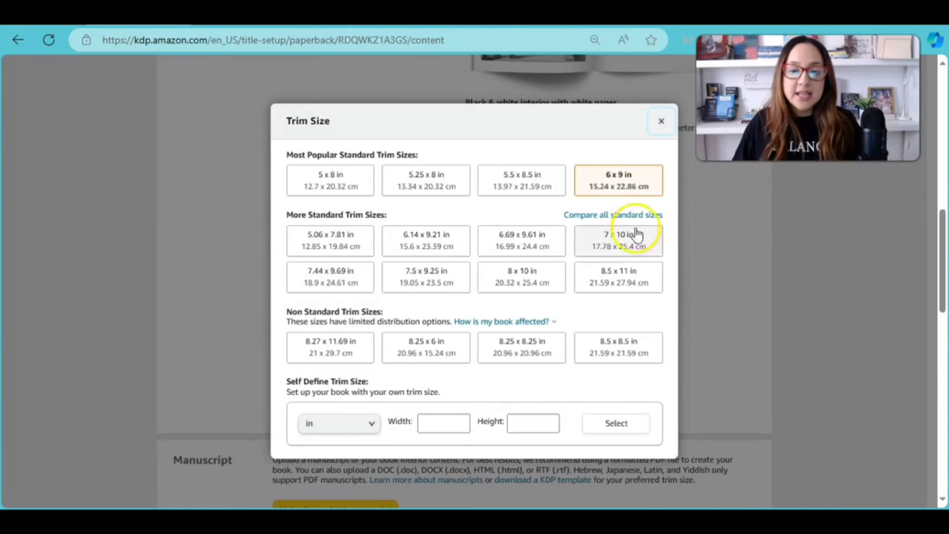
click(616, 278)
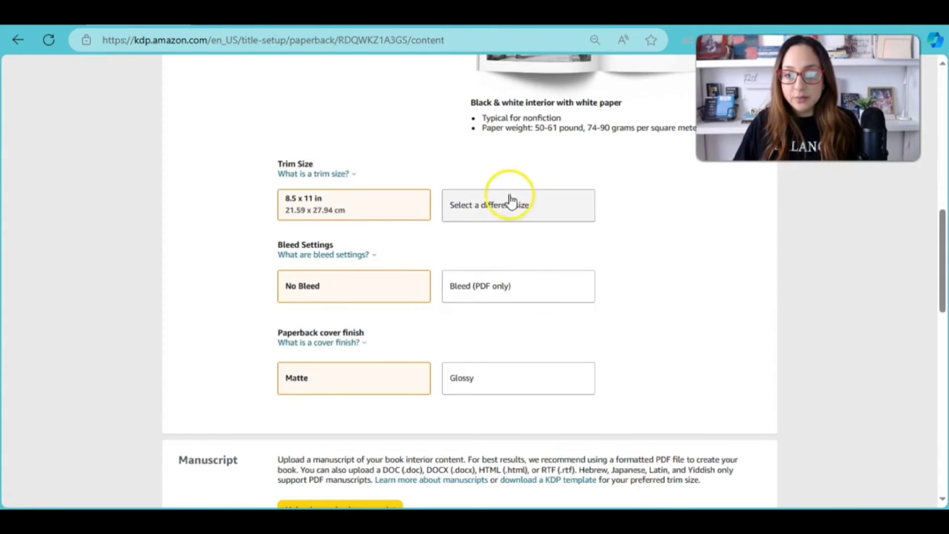
- Look at the explanation of the bleed settings
click(341, 254)
click(349, 253)
click(325, 255)
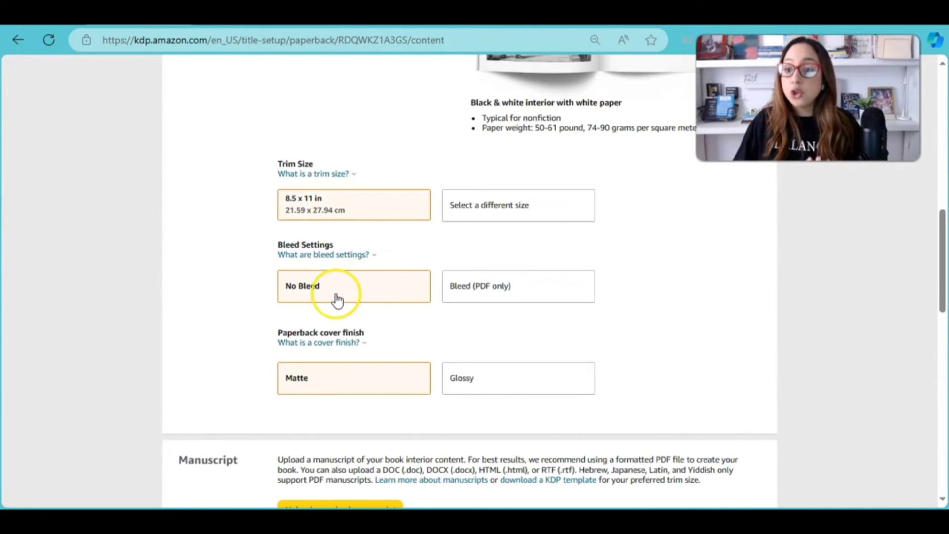
- Set the paperback cover finish to Glossy
scroll(336, 301, down, 1)
click(355, 273)
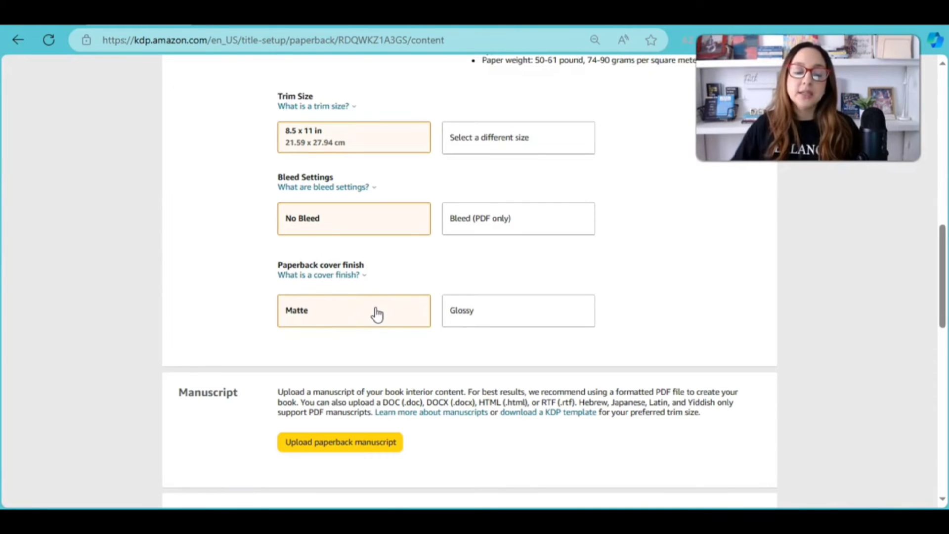
click(501, 314)
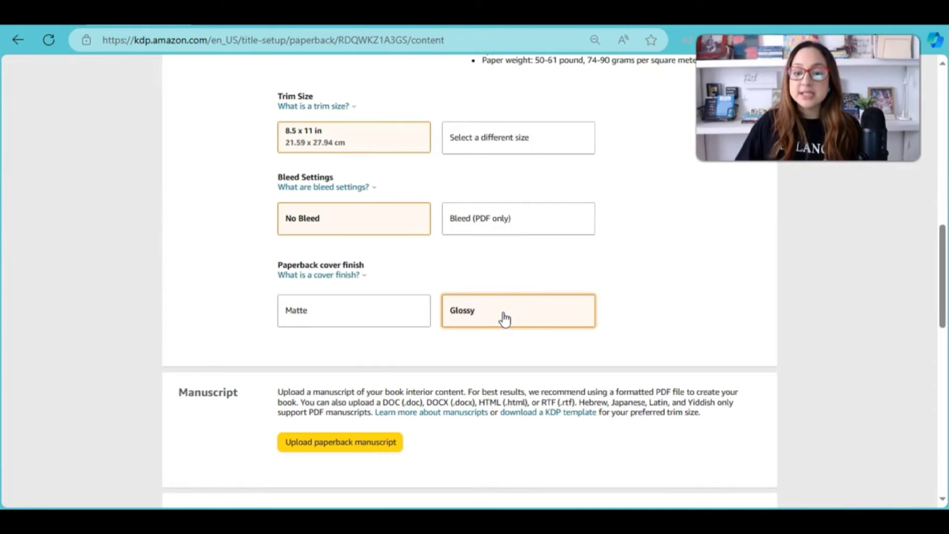
- Upload the PDF 5thgradewordsearch from the Downloads folder as the paperback manuscript
scroll(685, 280, down, 1)
scroll(685, 280, down, 3)
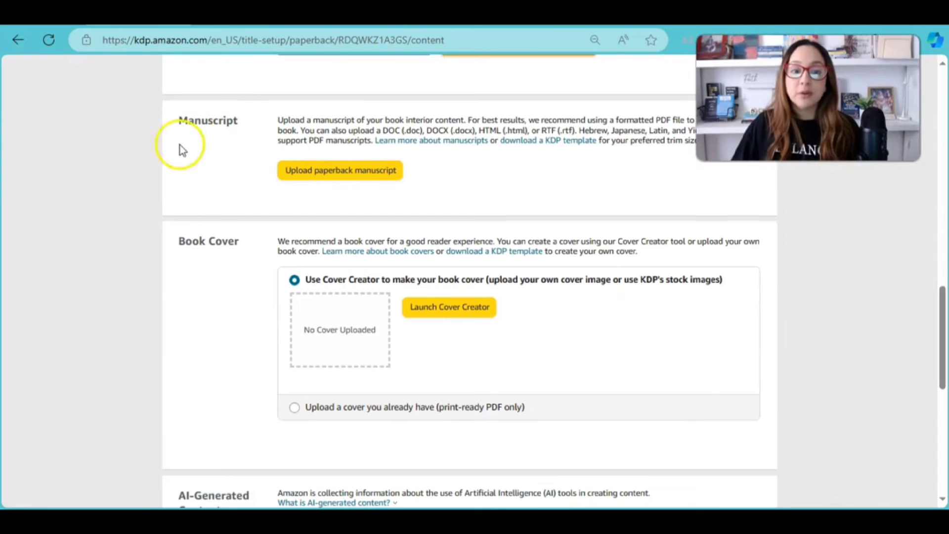
click(349, 173)
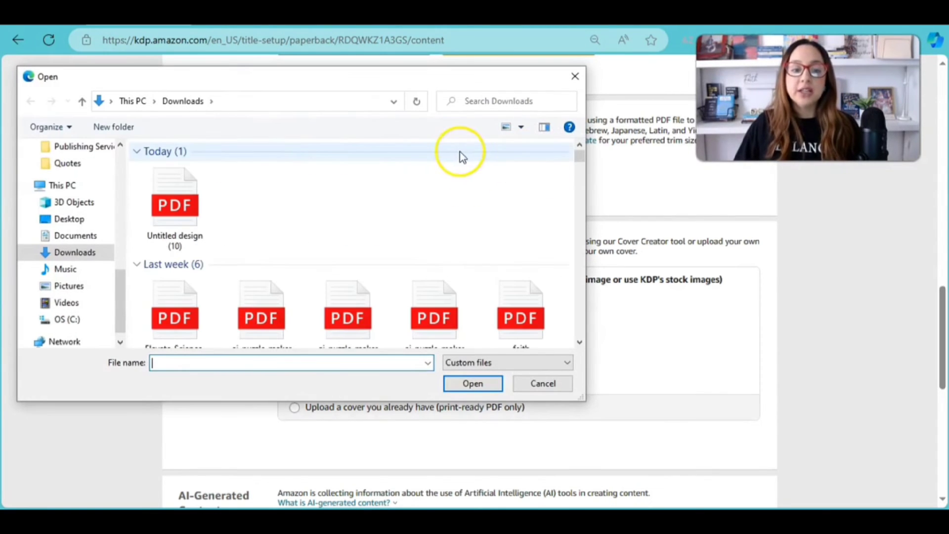
scroll(441, 229, down, 5)
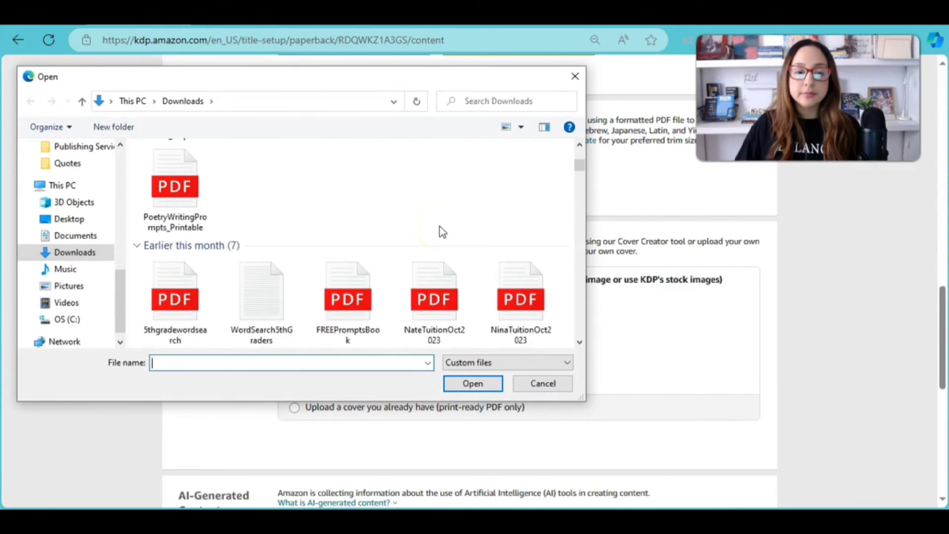
scroll(441, 232, down, 3)
click(434, 183)
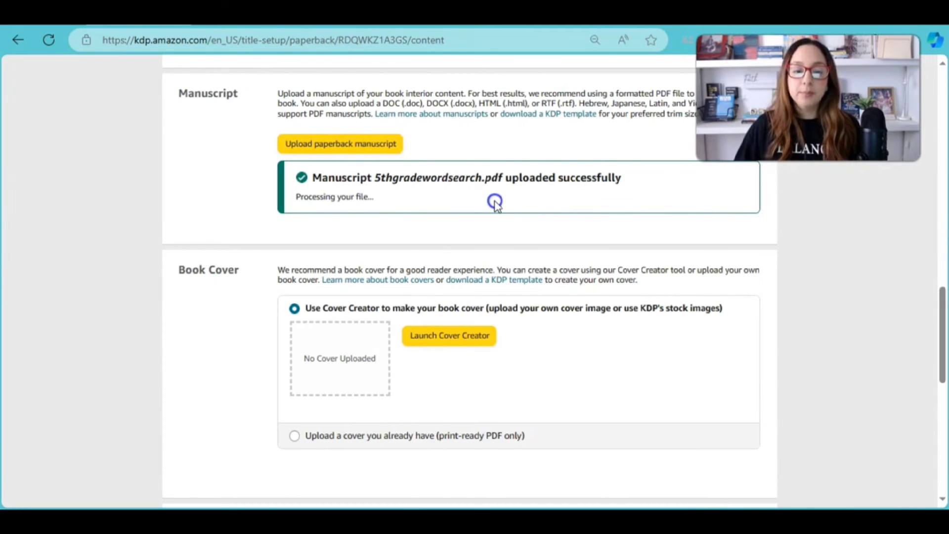
- Choose to use an existing print-ready PDF as the book cover and upload the cover file
scroll(496, 203, down, 2)
scroll(496, 200, down, 2)
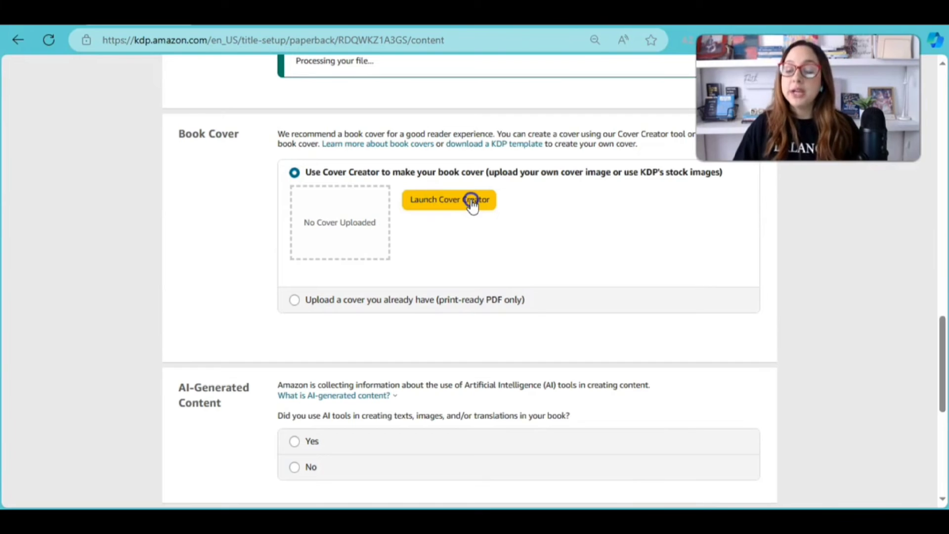
click(295, 301)
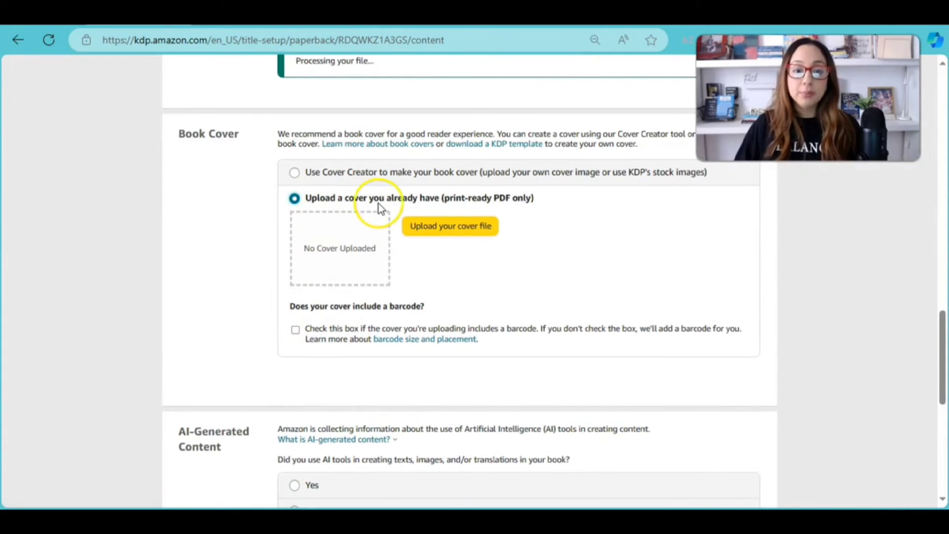
click(461, 231)
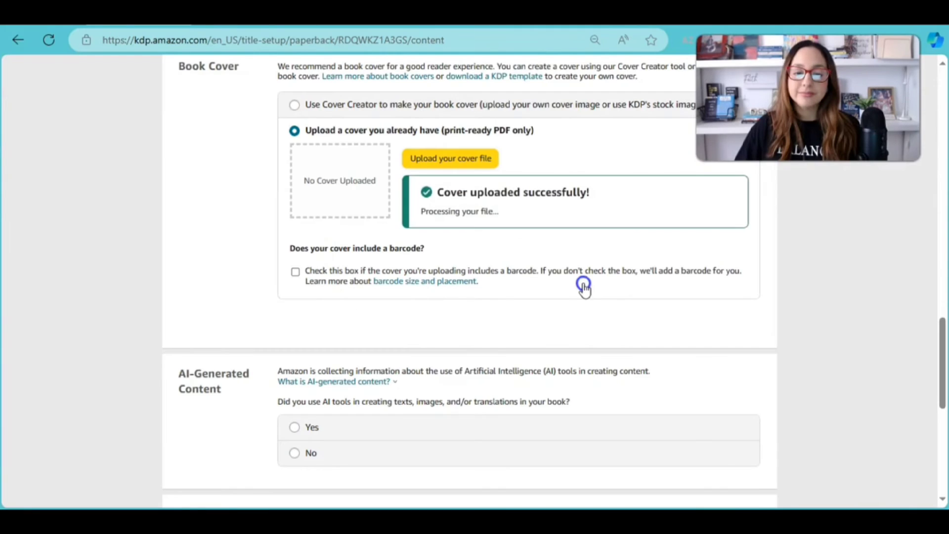
scroll(592, 287, up, 4)
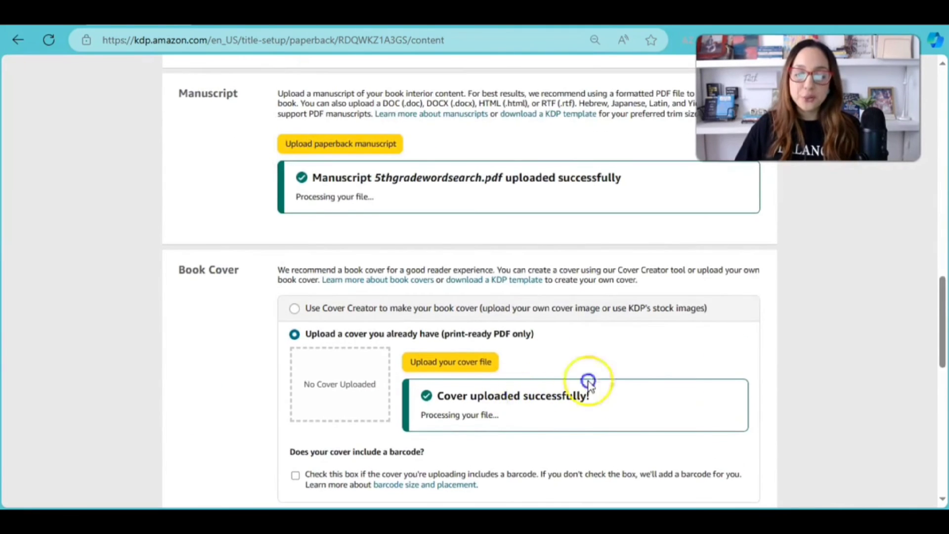
- Declare that AI tools were used in the book and set Texts to "Entire work, with minimal or no editing"
scroll(599, 377, down, 3)
scroll(555, 324, down, 2)
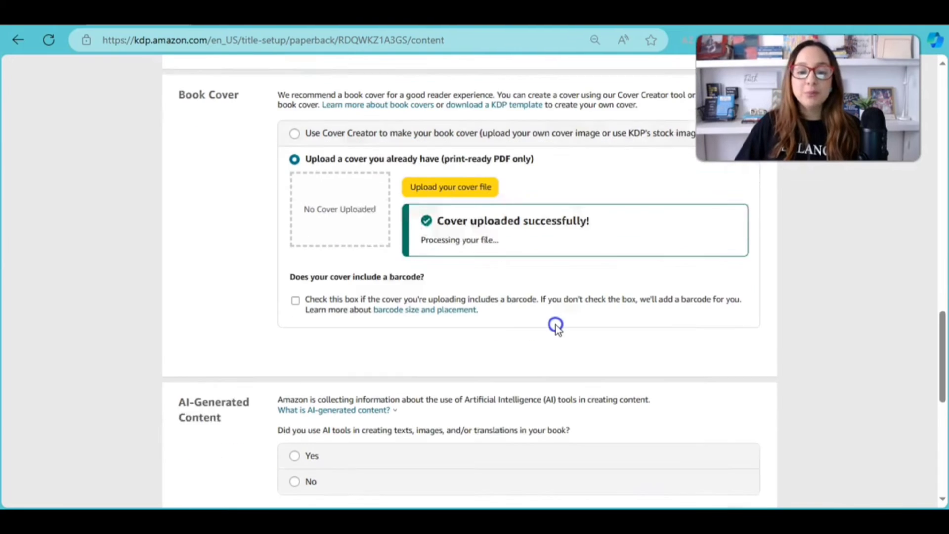
scroll(535, 225, up, 1)
scroll(535, 225, down, 5)
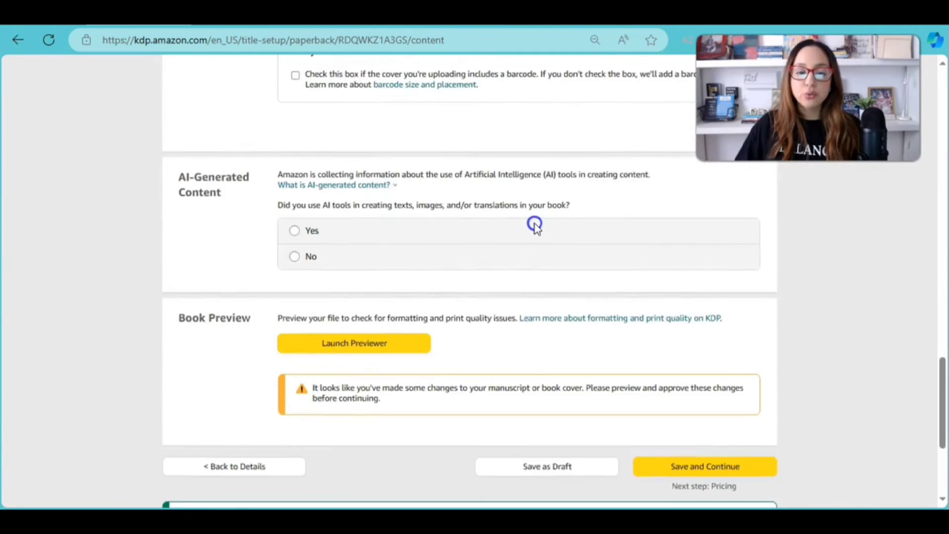
scroll(564, 227, up, 2)
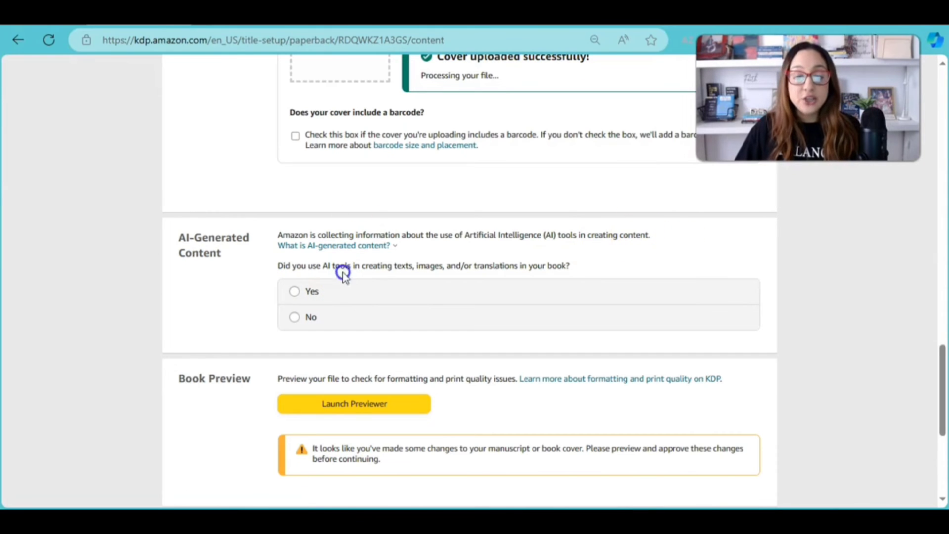
click(613, 268)
click(391, 306)
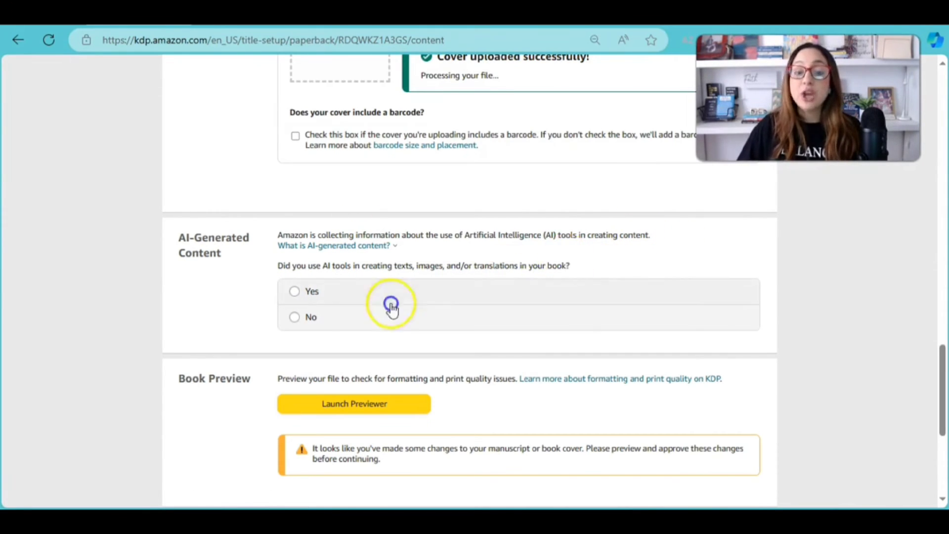
click(295, 292)
scroll(579, 307, down, 1)
scroll(579, 306, down, 2)
click(524, 246)
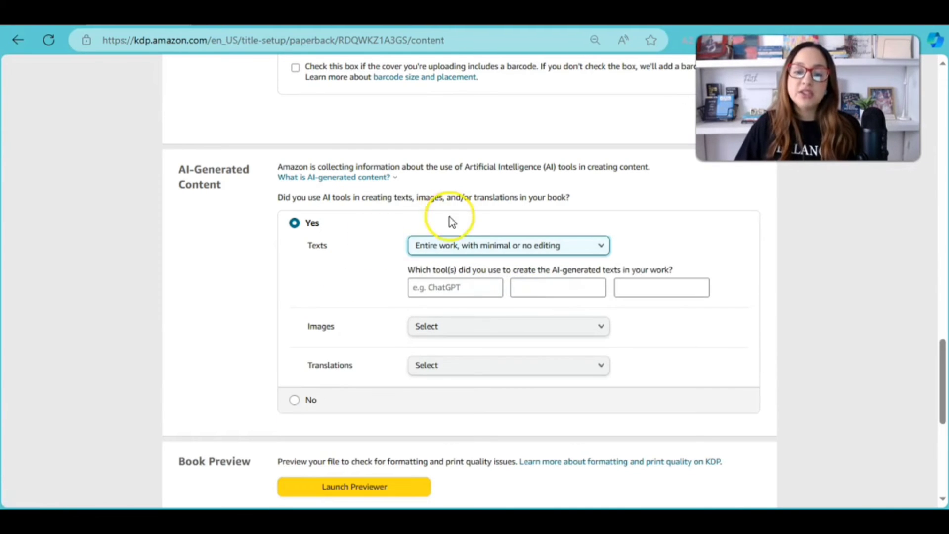
- Enter Instant Puzzle Generator and ChatGPT as the AI text tools, and set both Images and Translations to None
click(467, 289)
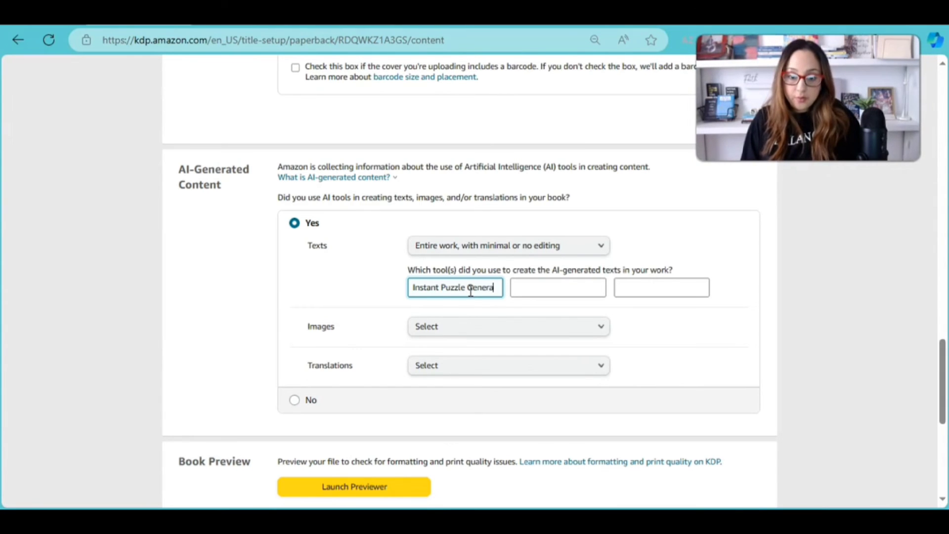
click(562, 290)
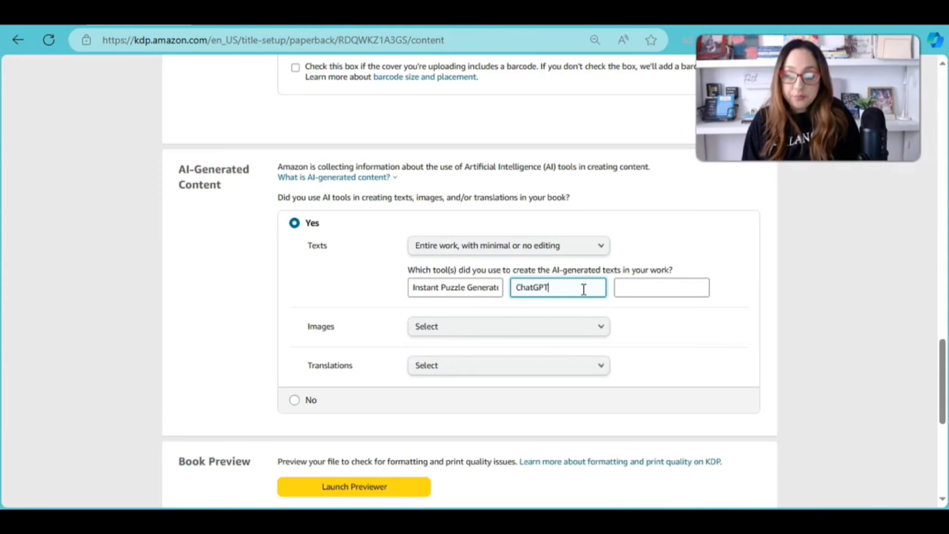
click(424, 364)
click(437, 330)
click(514, 327)
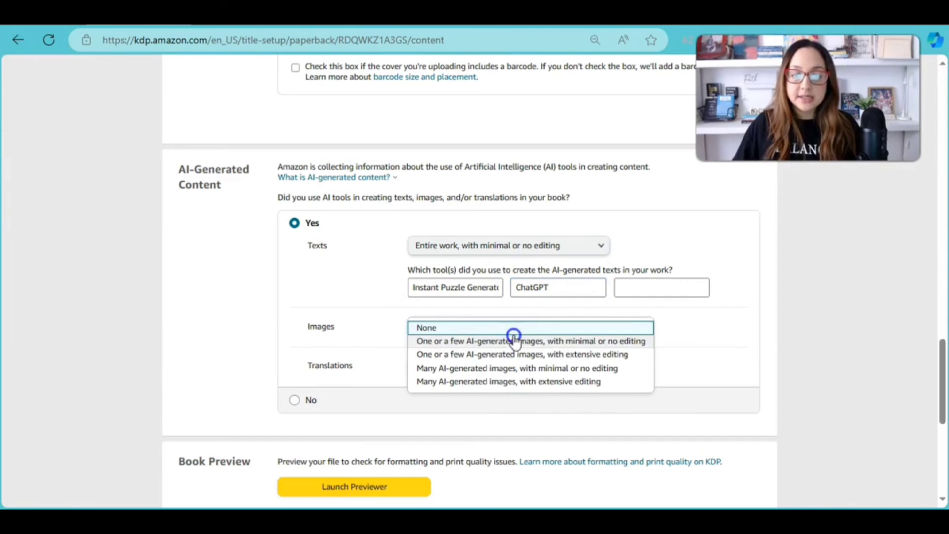
click(439, 328)
click(439, 366)
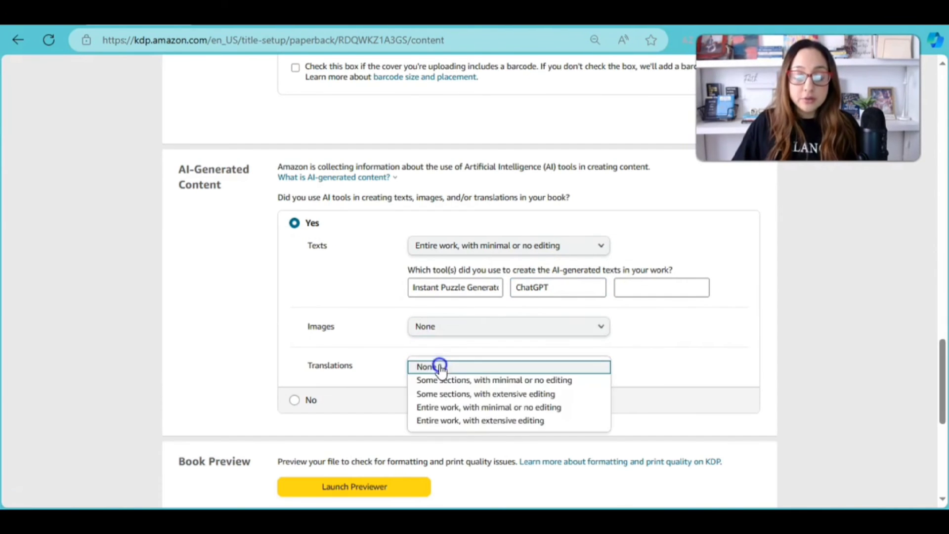
click(440, 366)
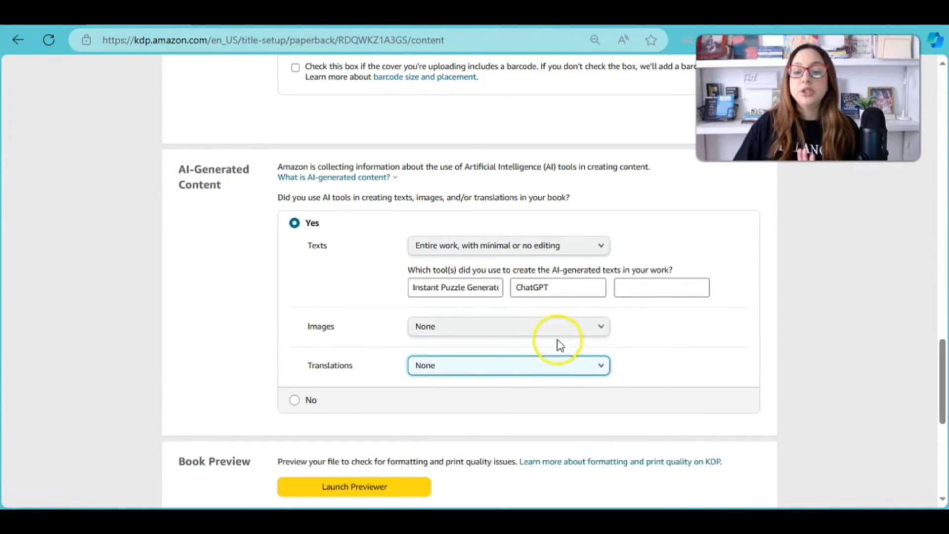
- Launch the print previewer for the uploaded manuscript and cover
scroll(697, 348, down, 1)
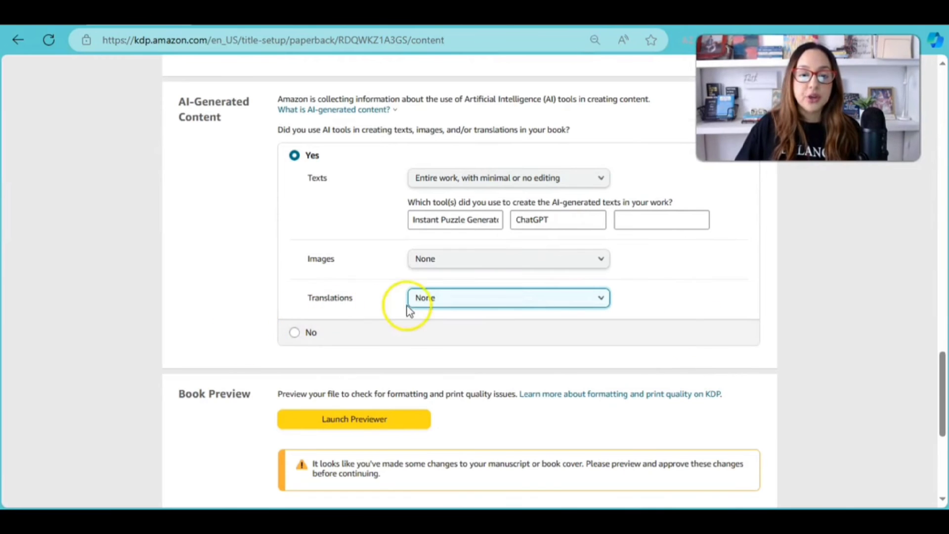
scroll(407, 307, down, 2)
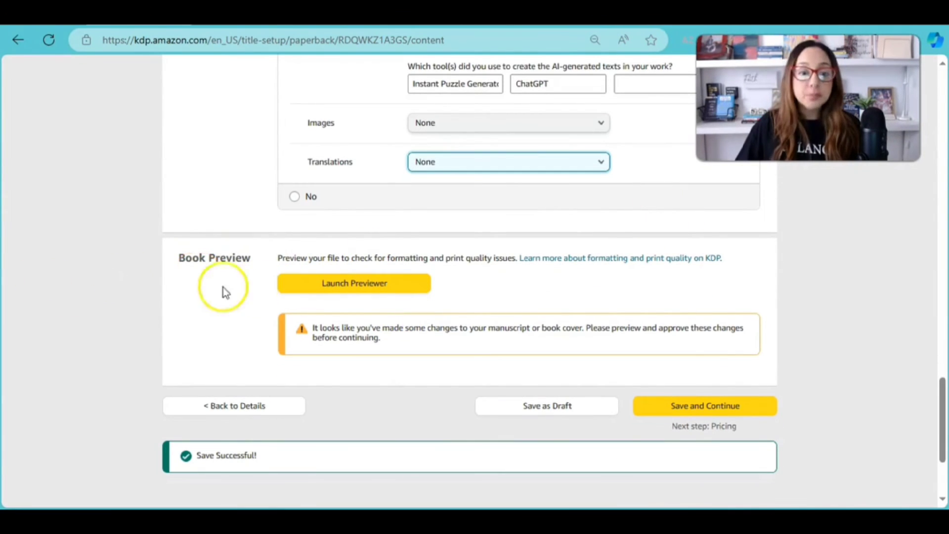
click(365, 283)
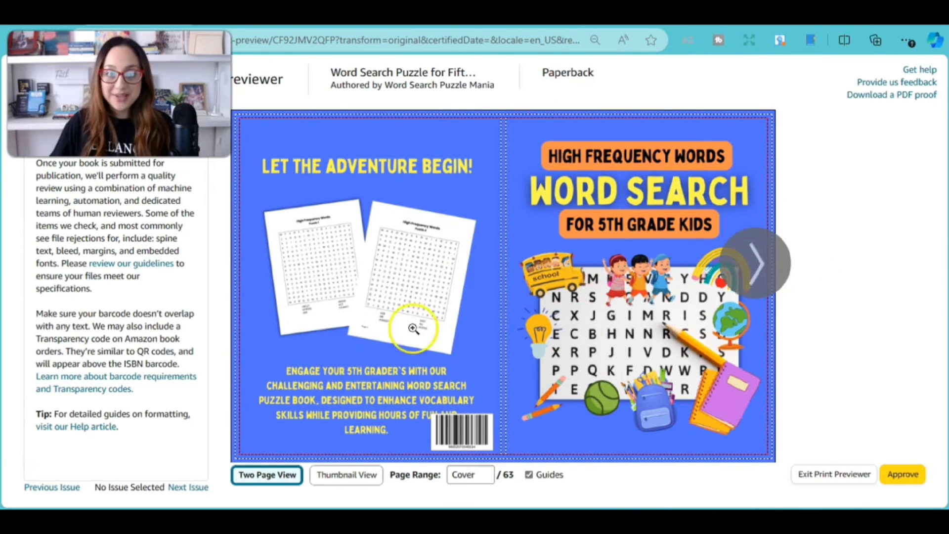
- Examine the interior puzzle pages in the print preview, from the cover through pages 28-29
click(761, 272)
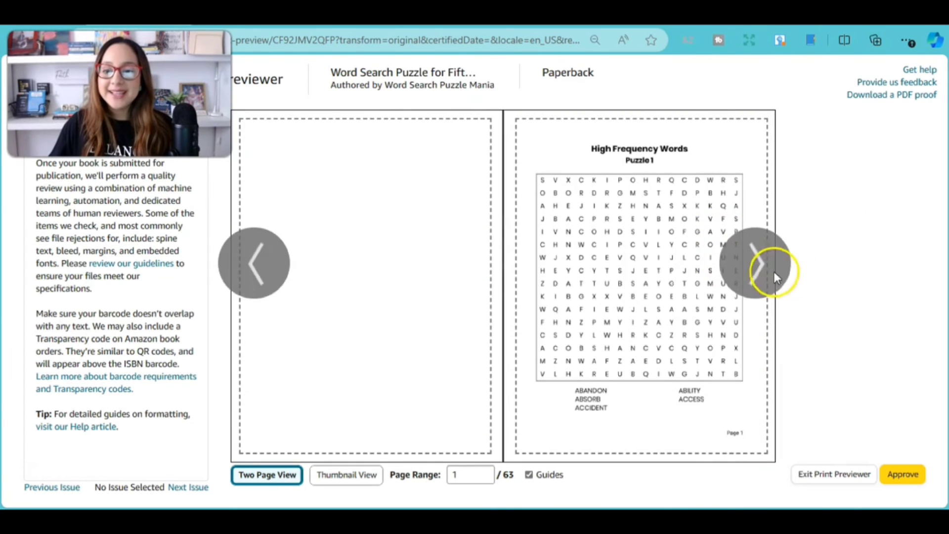
click(770, 270)
click(770, 271)
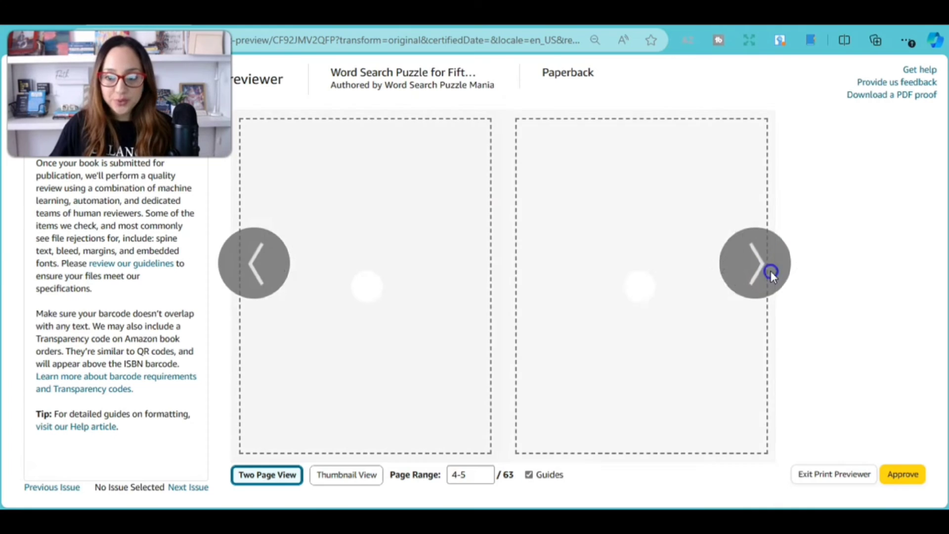
click(770, 271)
click(771, 271)
click(772, 262)
click(773, 261)
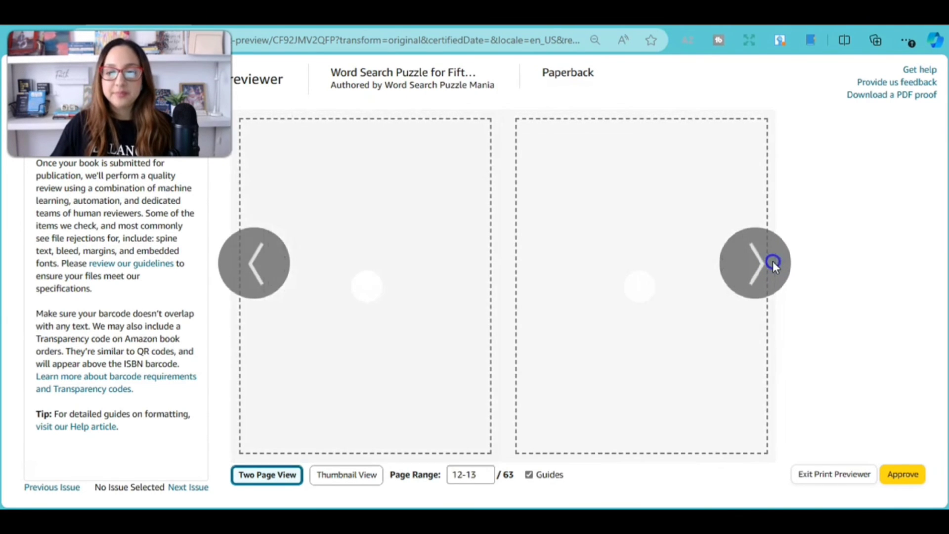
click(773, 261)
click(772, 261)
click(772, 261)
click(772, 261)
click(759, 265)
click(759, 265)
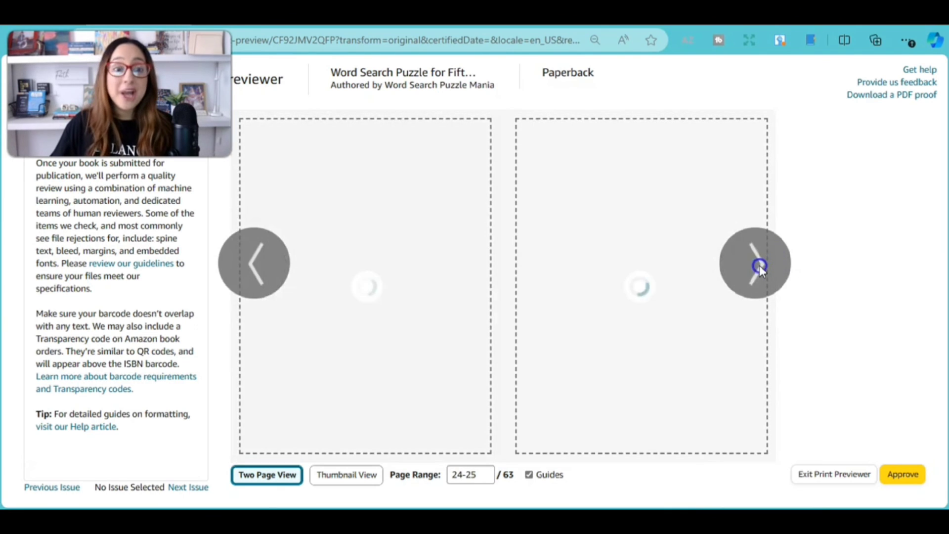
click(759, 265)
click(761, 262)
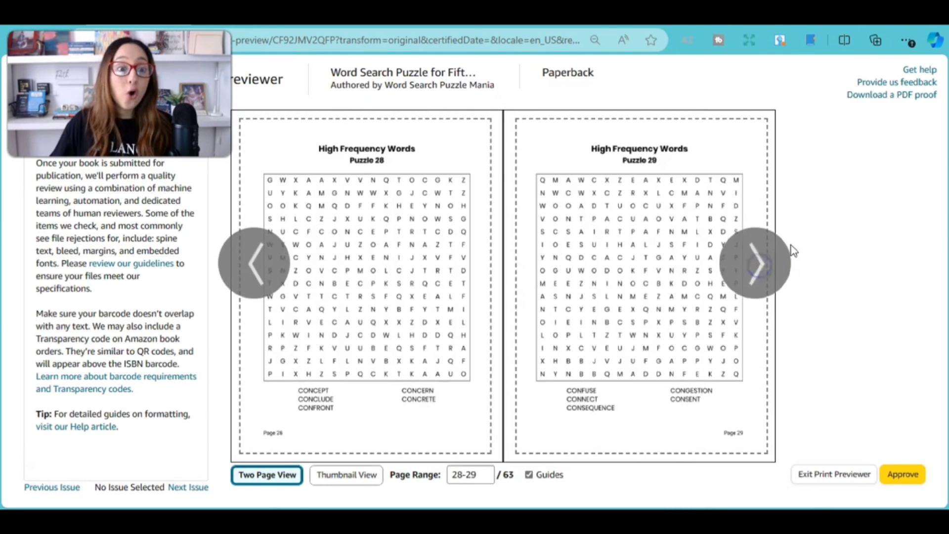
- Approve the print preview of the paperback
click(904, 475)
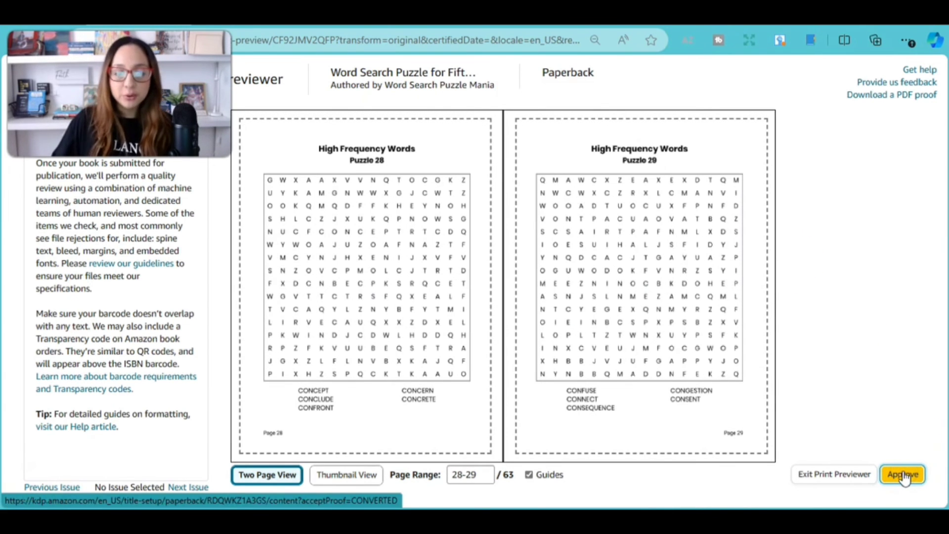
click(905, 468)
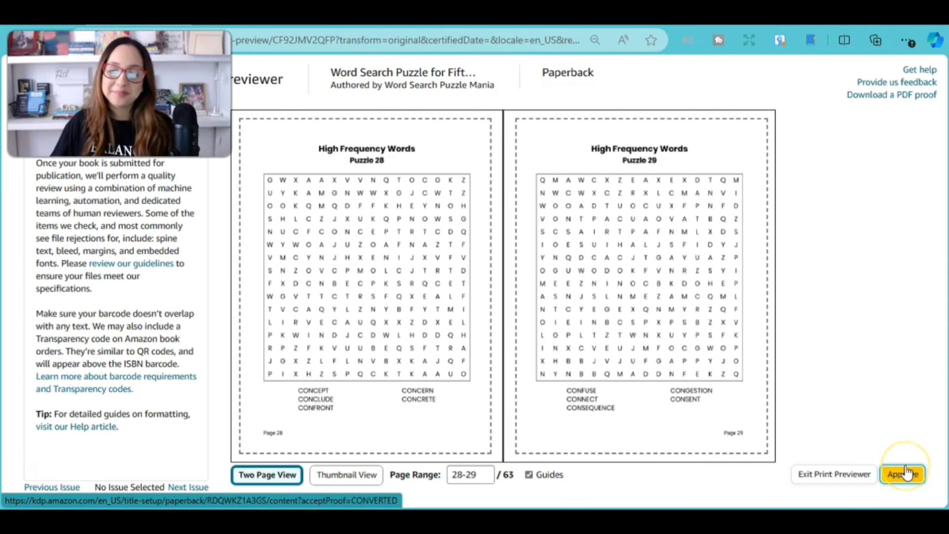
click(272, 317)
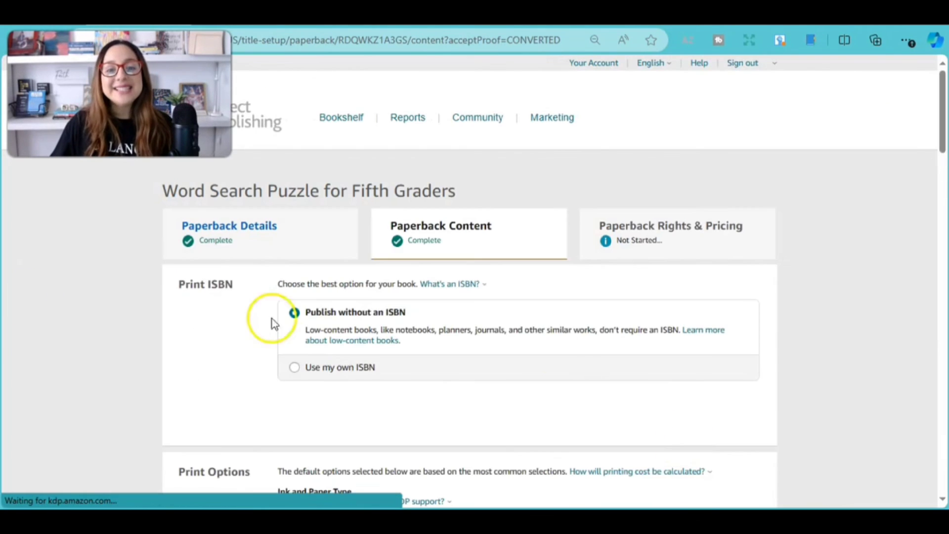
click(544, 339)
- Check the printing cost summary and save the paperback content, continuing to the rights and pricing stage
scroll(618, 388, down, 18)
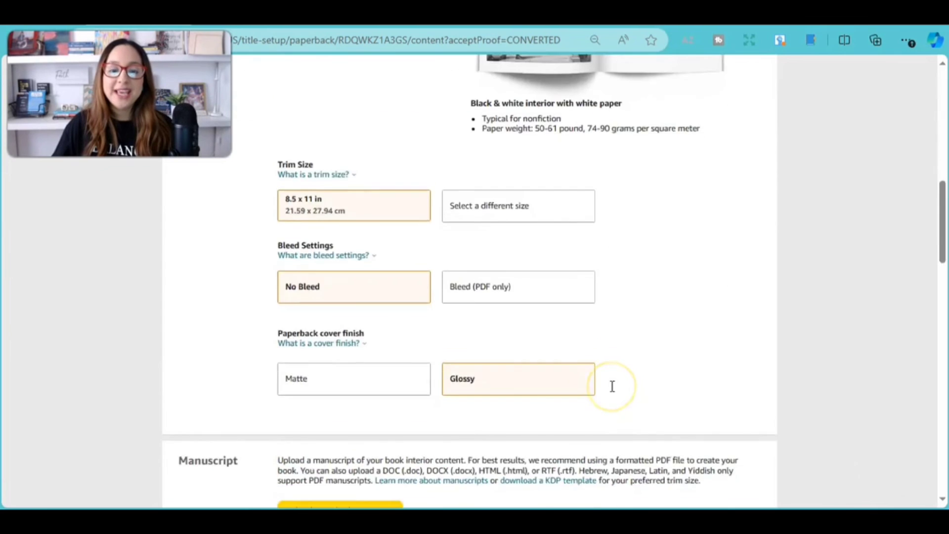
scroll(611, 386, down, 8)
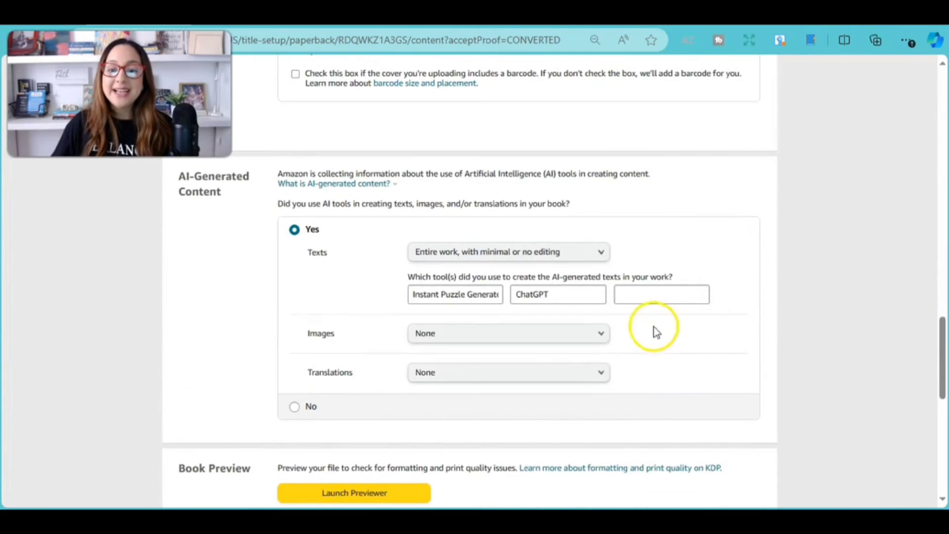
scroll(721, 366, down, 8)
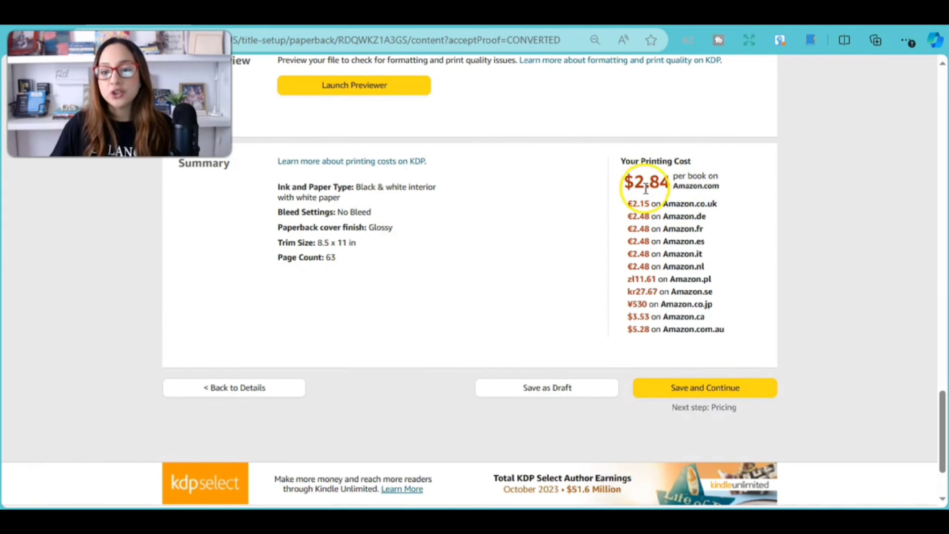
click(743, 391)
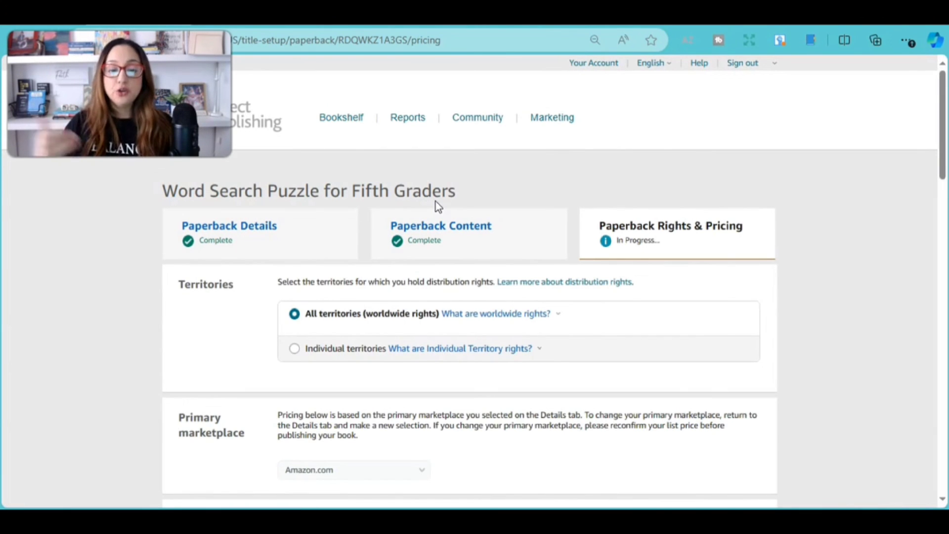
- Set the Amazon.com list price of the paperback to 4.99 USD
scroll(435, 201, down, 1)
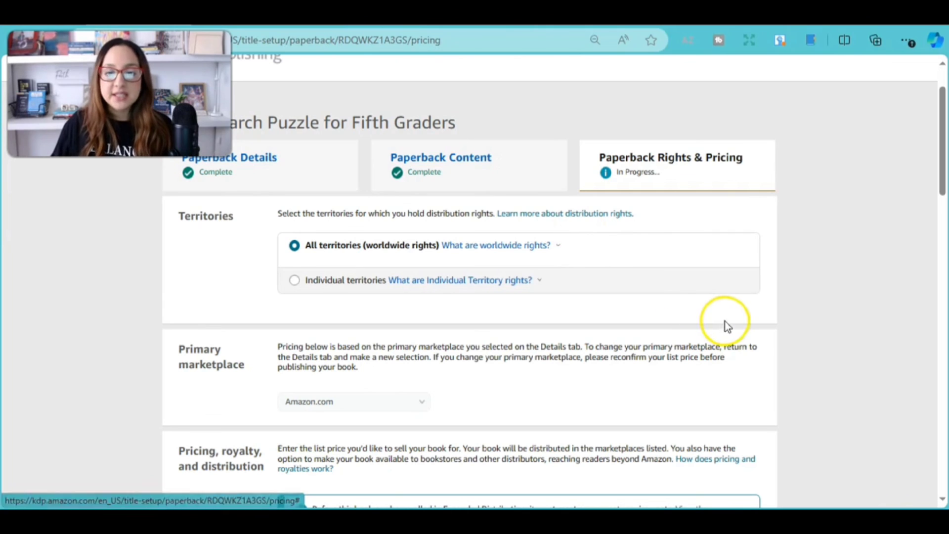
scroll(745, 314, down, 1)
scroll(746, 314, down, 3)
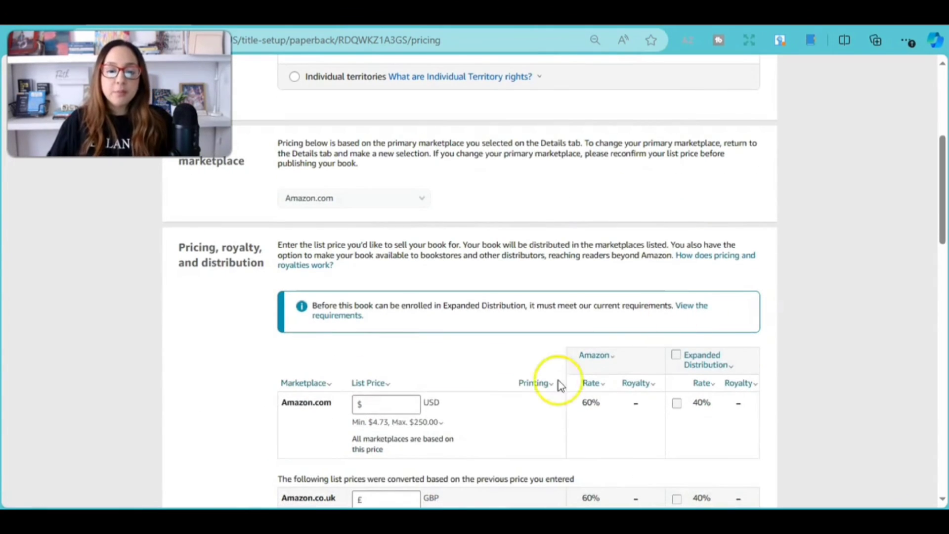
click(410, 404)
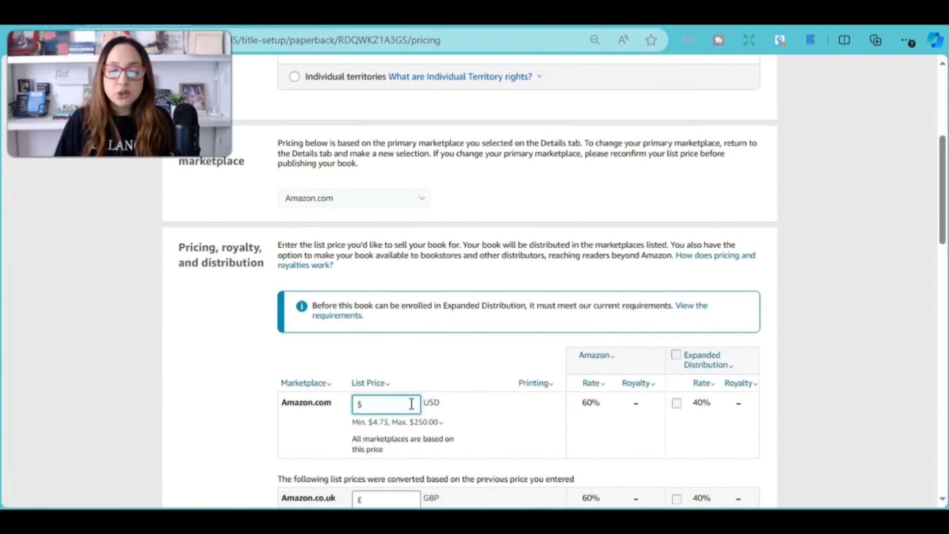
scroll(428, 396, down, 5)
click(416, 130)
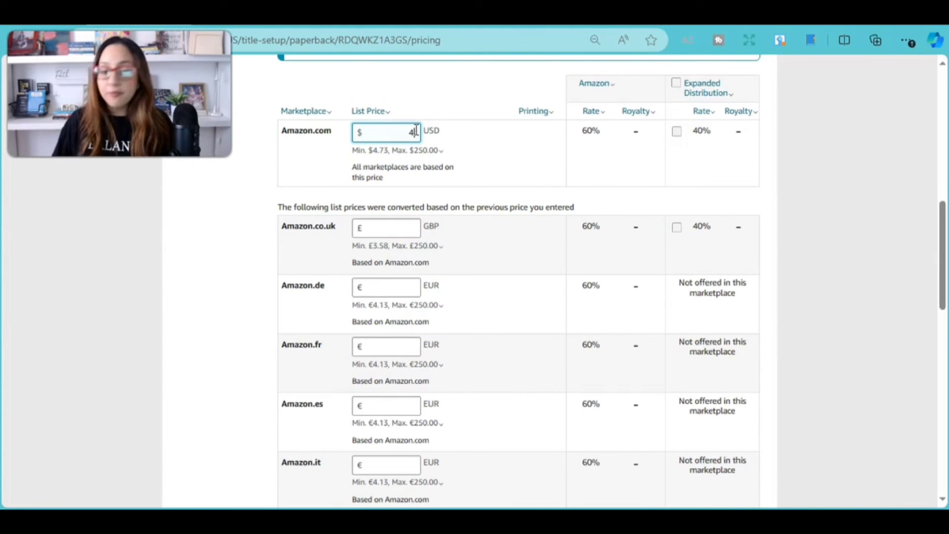
click(839, 186)
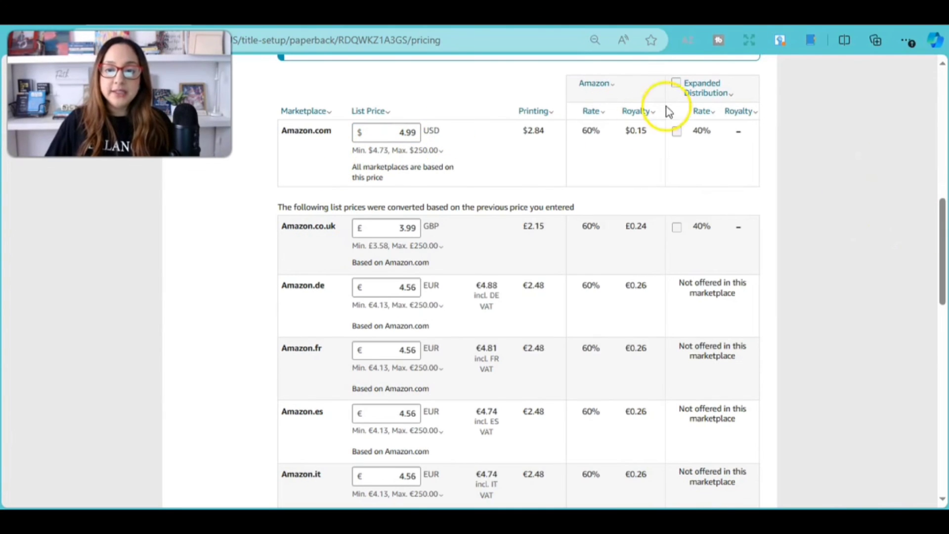
- Review the royalties and converted list prices for all marketplaces, down to the terms and publishing options
click(642, 112)
click(843, 205)
scroll(830, 210, down, 1)
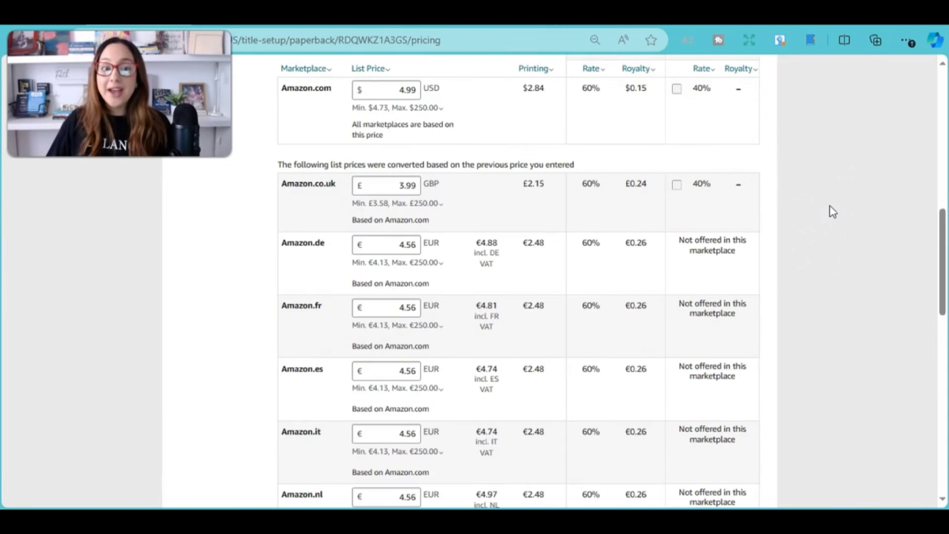
scroll(832, 205, down, 15)
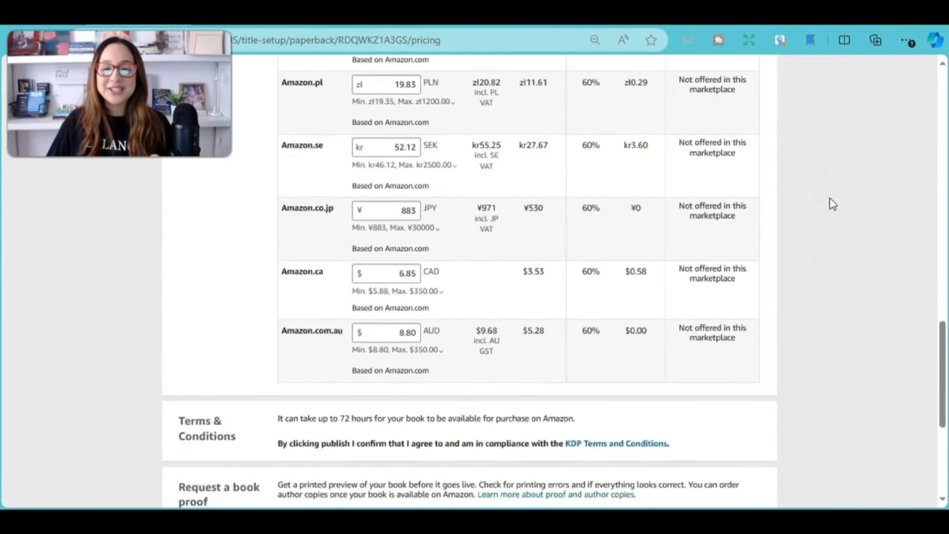
scroll(832, 204, down, 2)
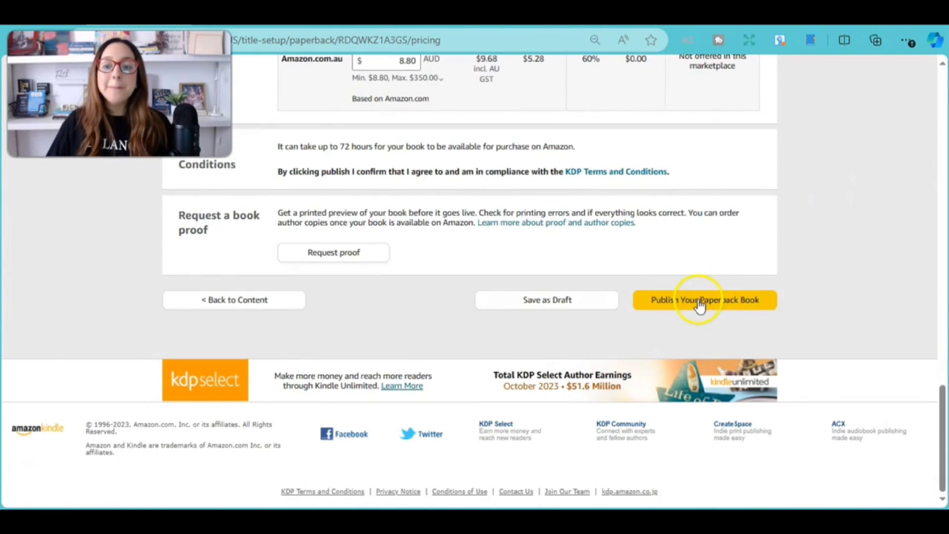